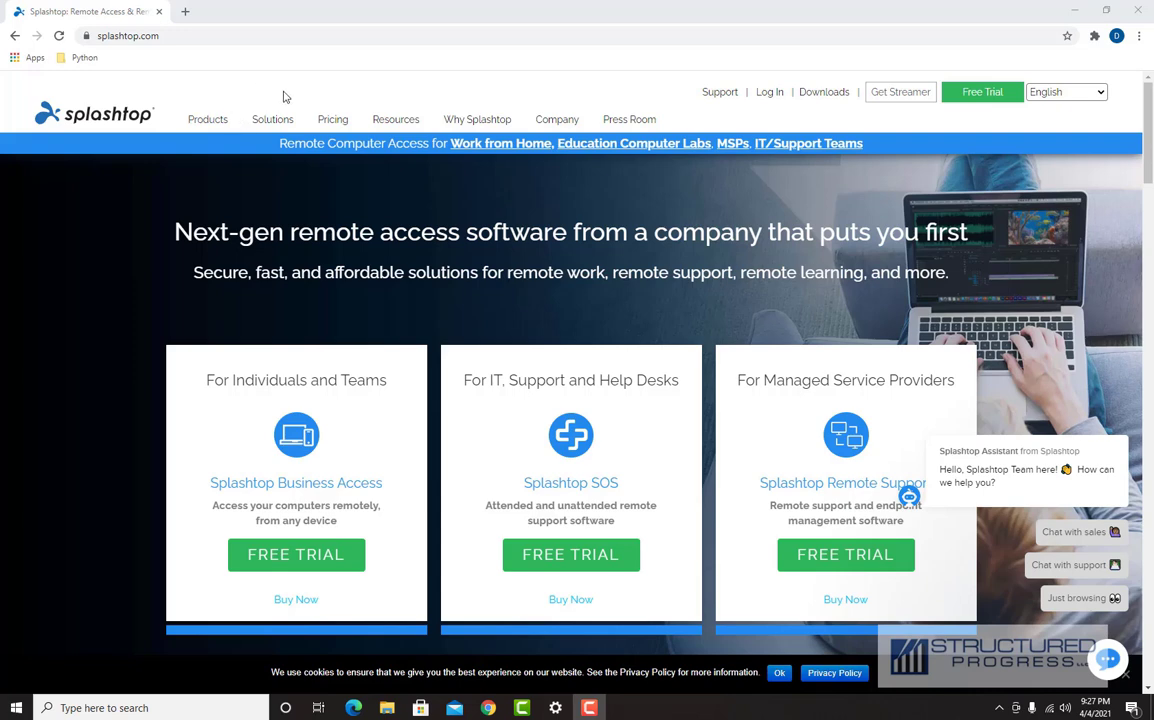
# Step: Go to the Downloads page from the splashtop.com top navigation bar
pyautogui.click(828, 92)
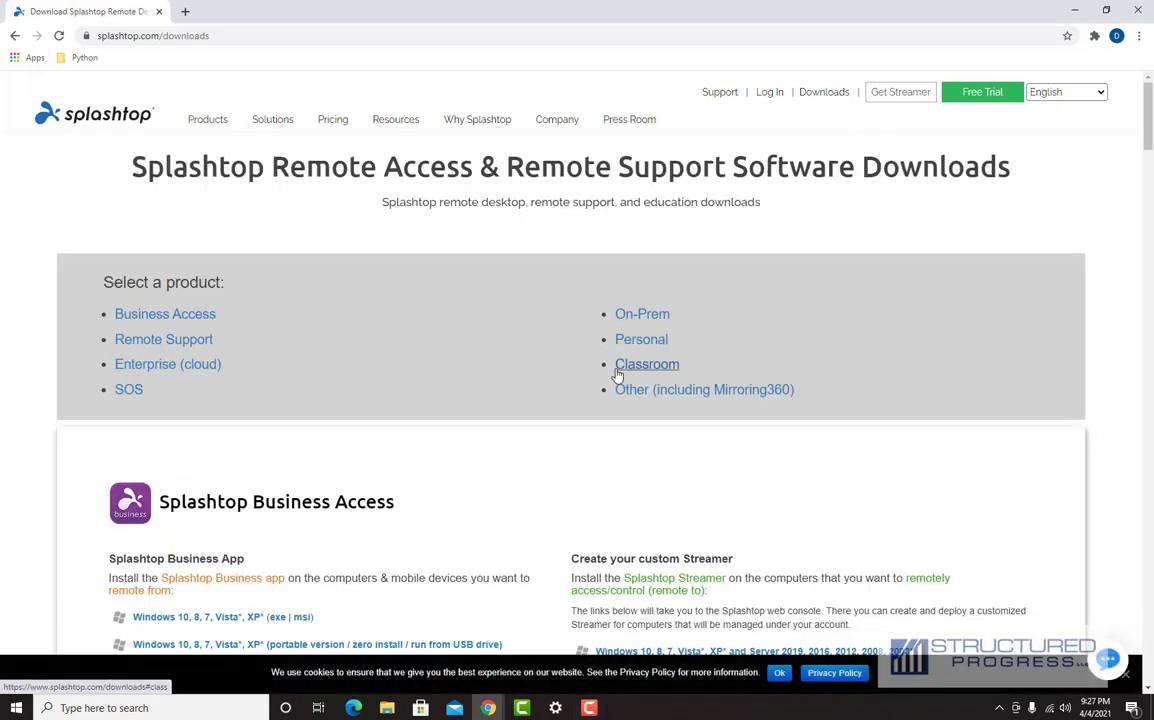
# Step: Download the Windows .exe of the Splashtop Business App and run the downloaded installer
pyautogui.scroll(-3, 417, 430)
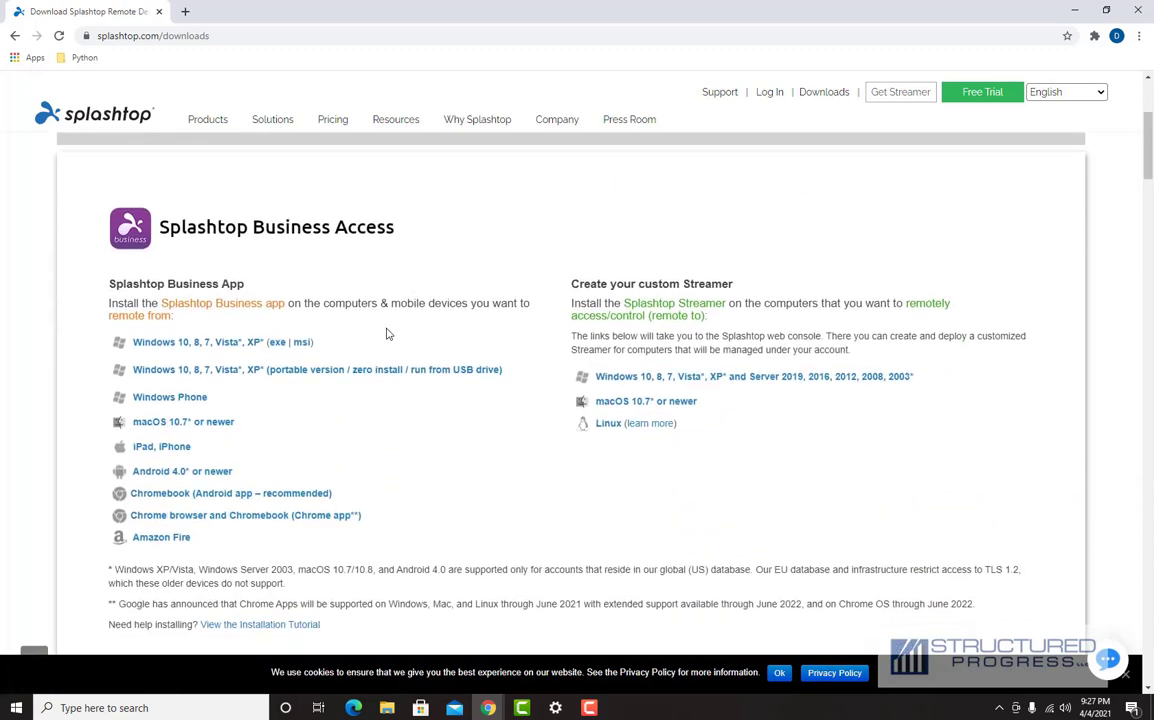
pyautogui.click(279, 344)
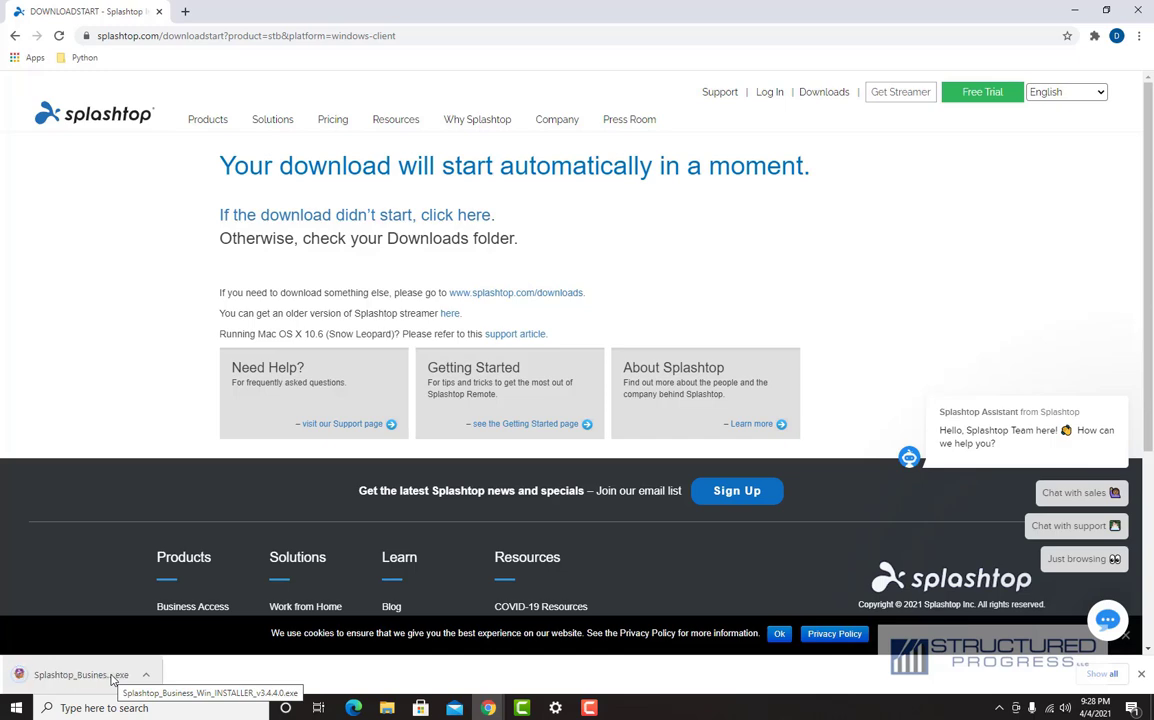
pyautogui.click(16, 36)
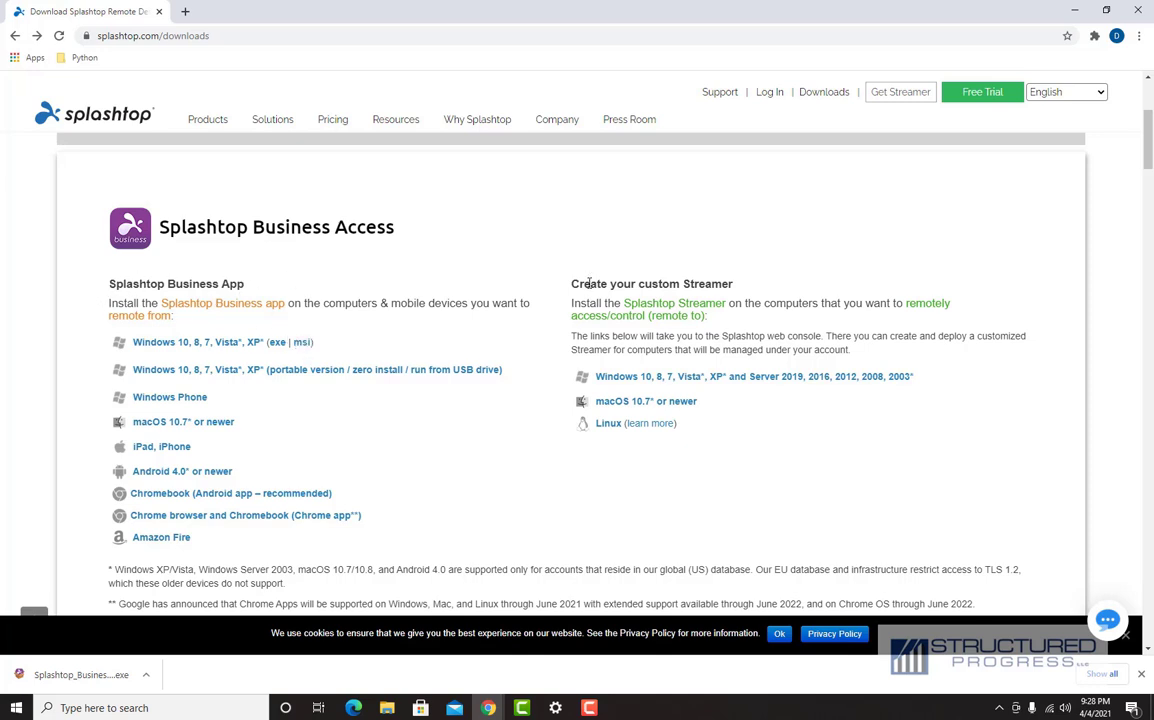
pyautogui.moveTo(578, 284); pyautogui.dragTo(734, 285)
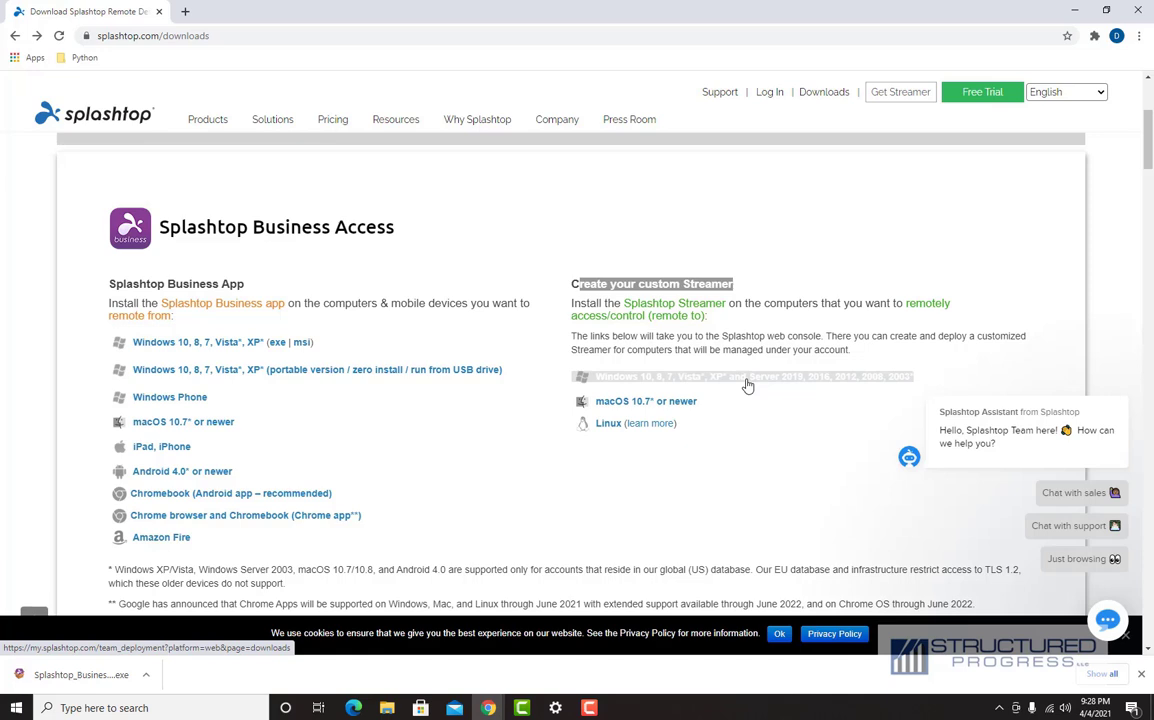
pyautogui.click(84, 680)
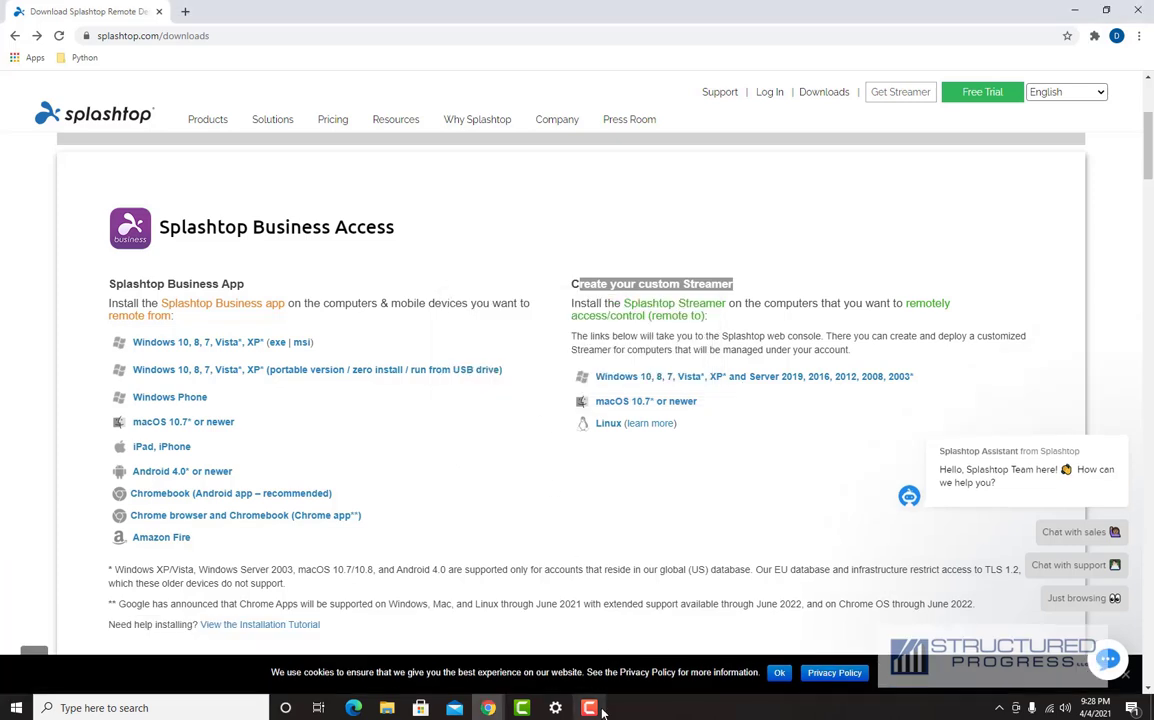
# Step: Log in to Splashtop Business with the account e-mail and password
pyautogui.click(560, 270)
pyautogui.press('Tab')
pyautogui.write('*******')
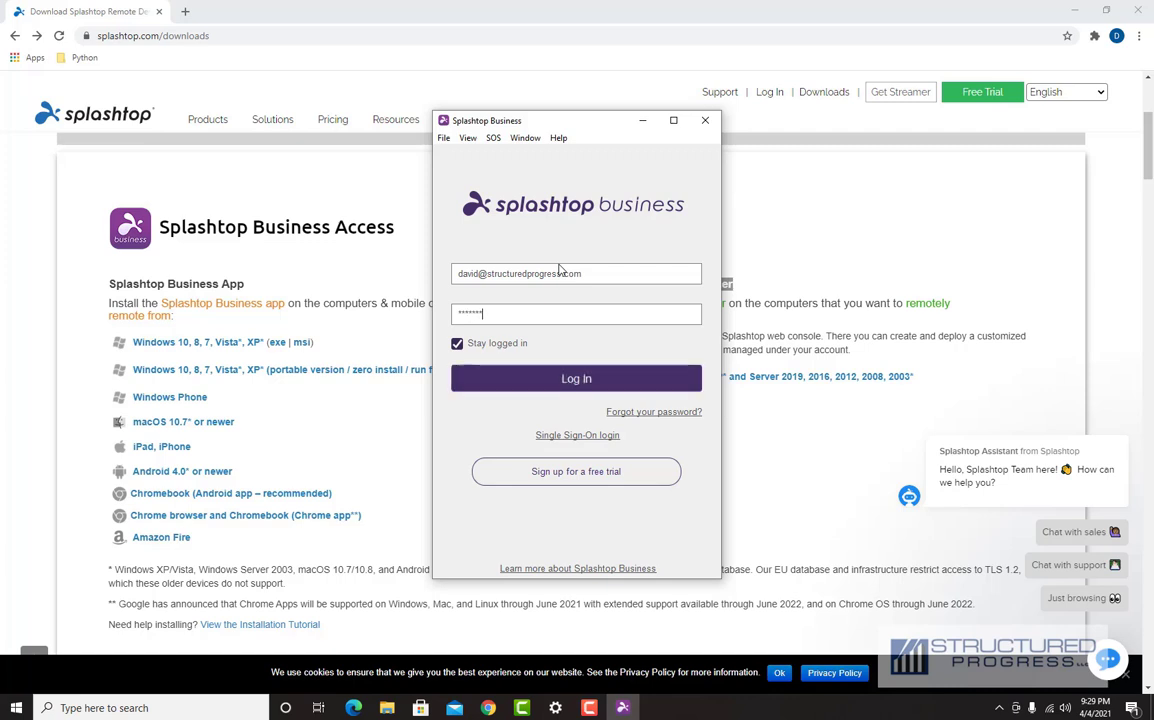
pyautogui.write('**')
pyautogui.press('Return')
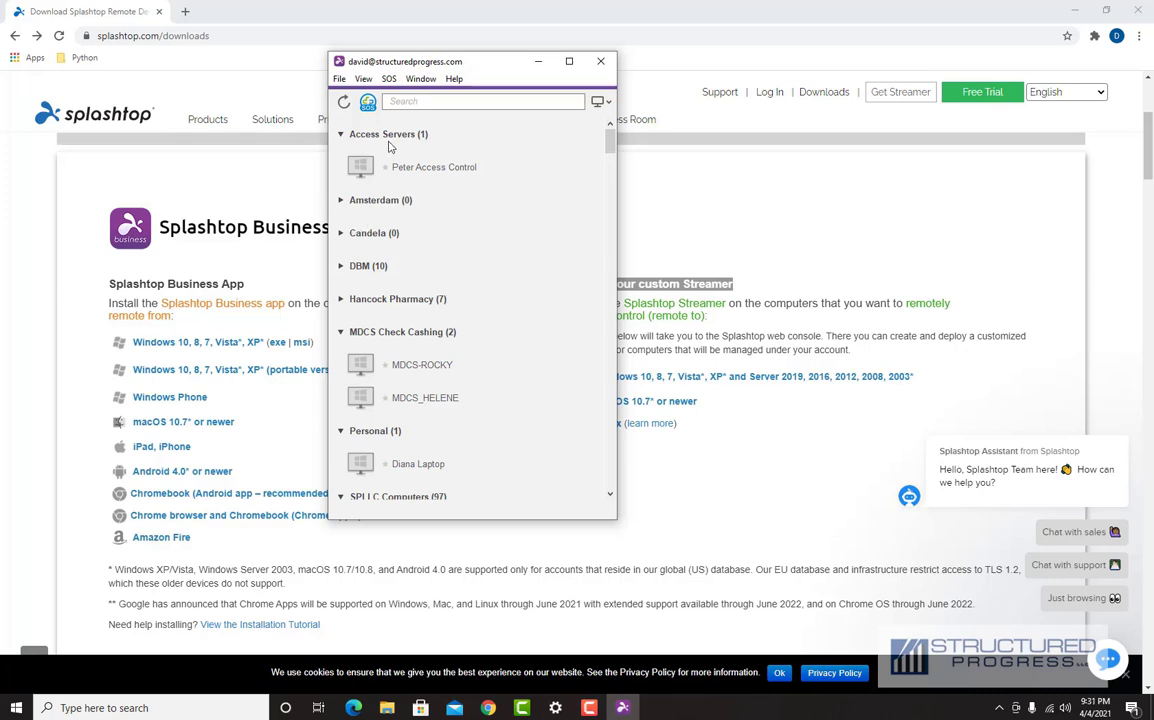
# Step: Filter the computer list by '39th' and connect to Resource beacon of hope - 39th
pyautogui.click(416, 101)
pyautogui.write('39th')
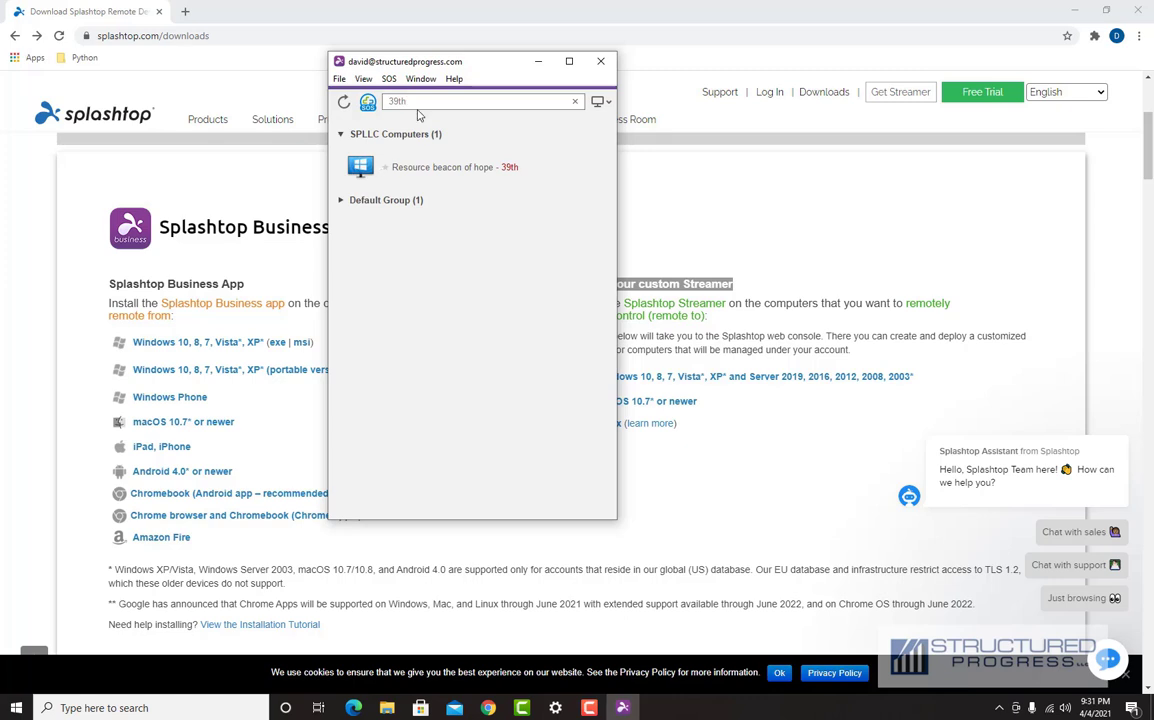
pyautogui.press('BackSpace')
pyautogui.press('BackSpace')
pyautogui.press('BackSpace')
pyautogui.press('BackSpace')
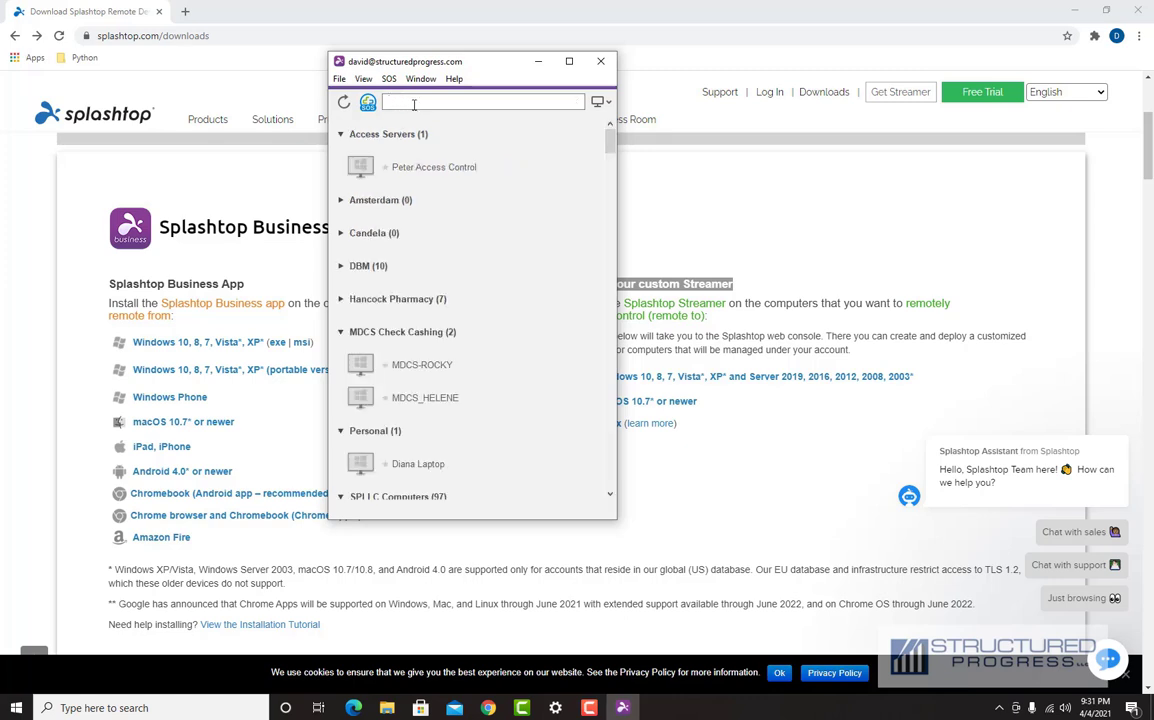
pyautogui.write('39th')
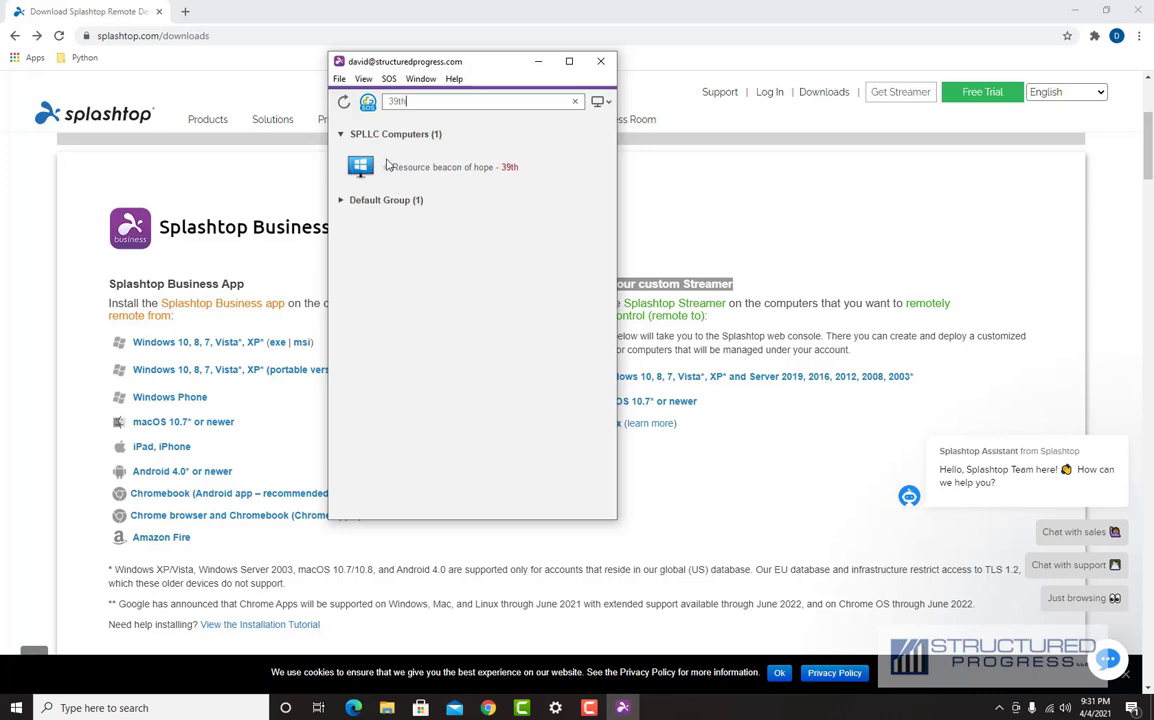
pyautogui.doubleClick(337, 165)
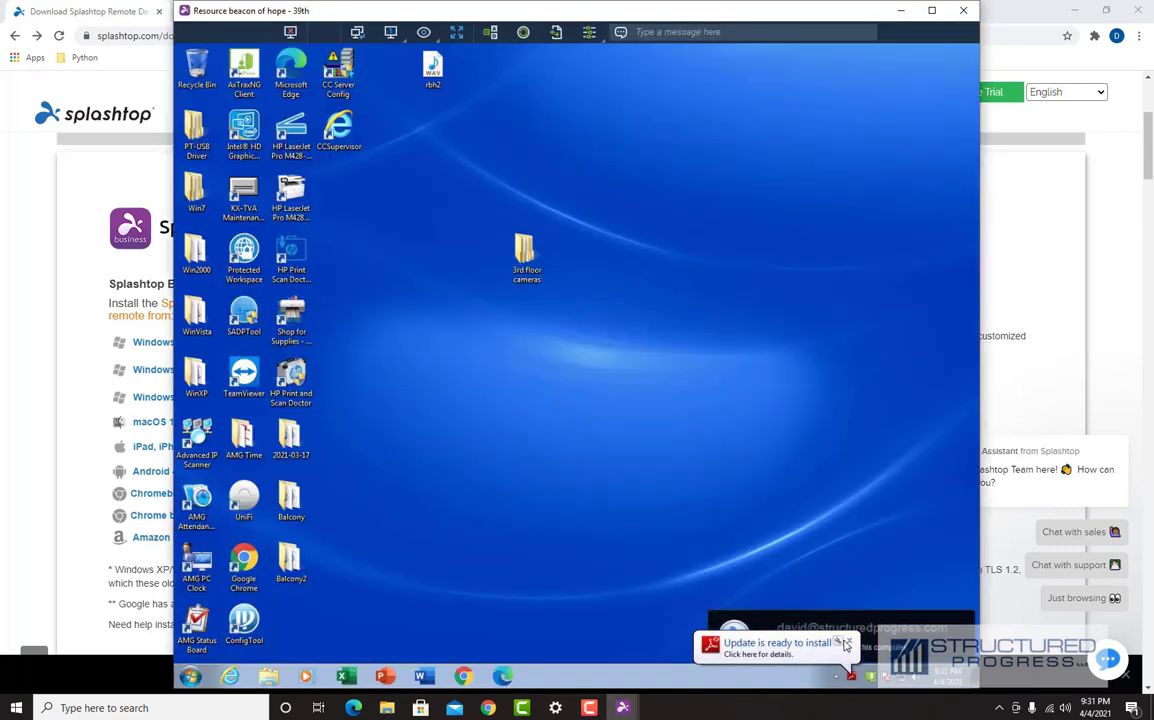
# Step: Close the Adobe update balloon, maximize the remote session window, and show the Switch Monitor list
pyautogui.click(850, 642)
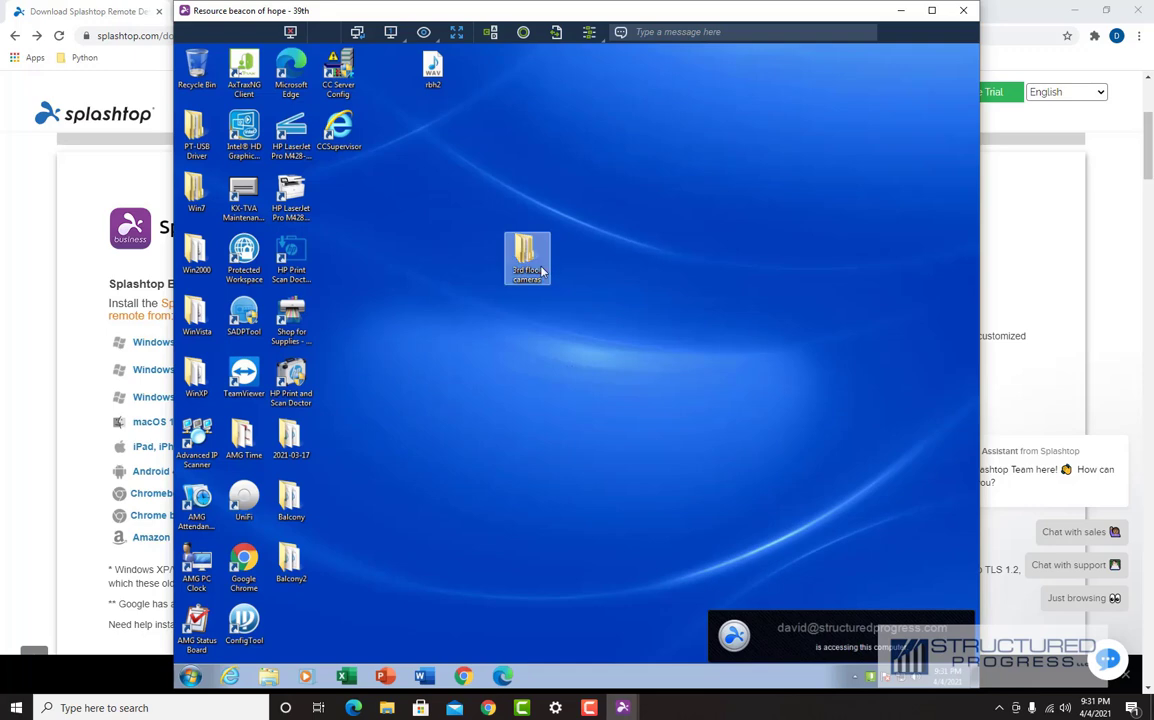
pyautogui.click(931, 10)
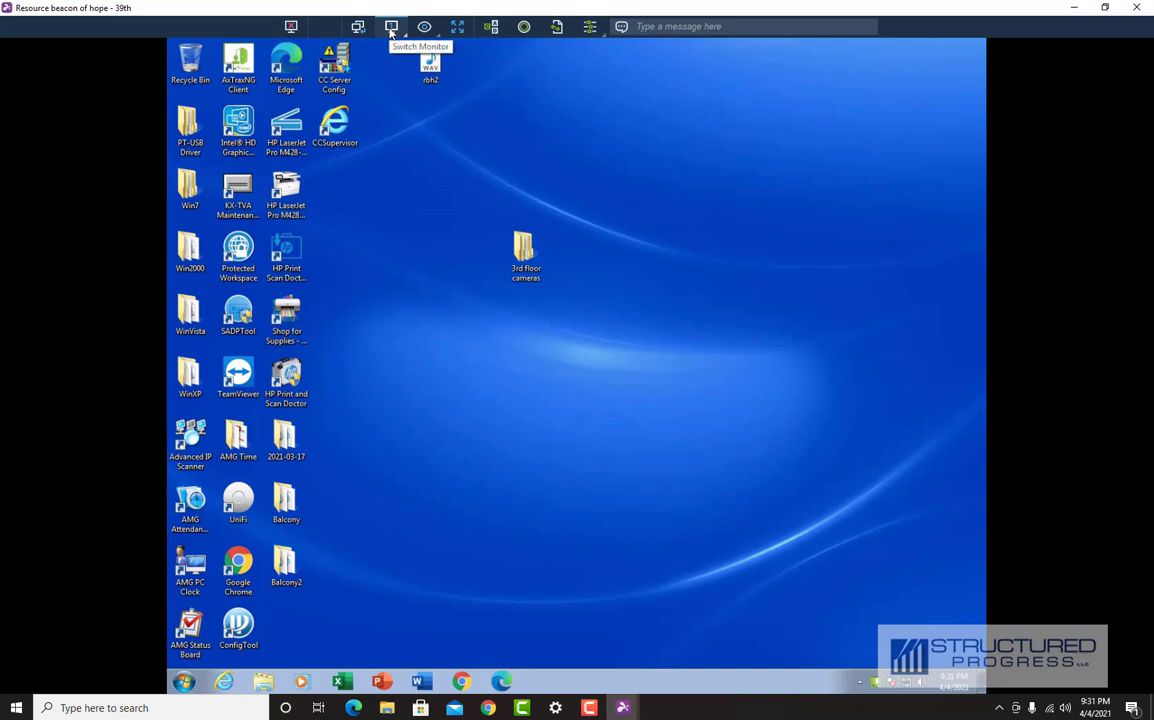
pyautogui.click(391, 28)
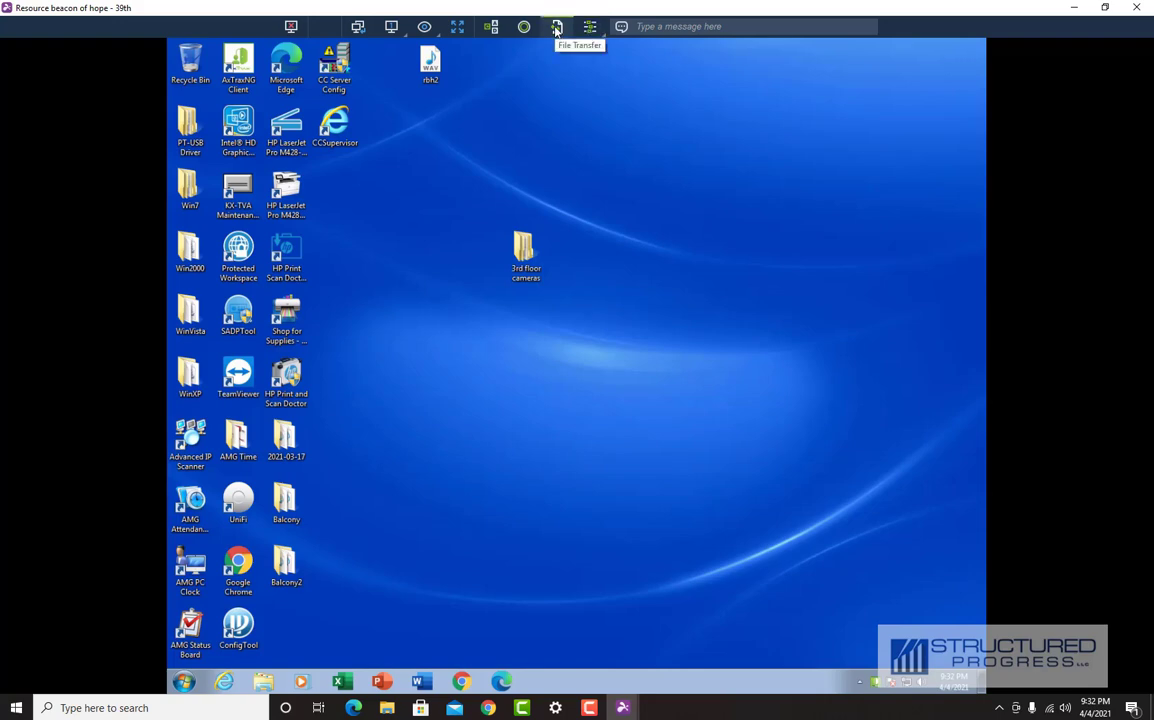
# Step: Transfer TVA_20PCMC_20USB_20Driver.zip (421.2 KB) from the remote Downloads folder to the local Desktop
pyautogui.click(557, 27)
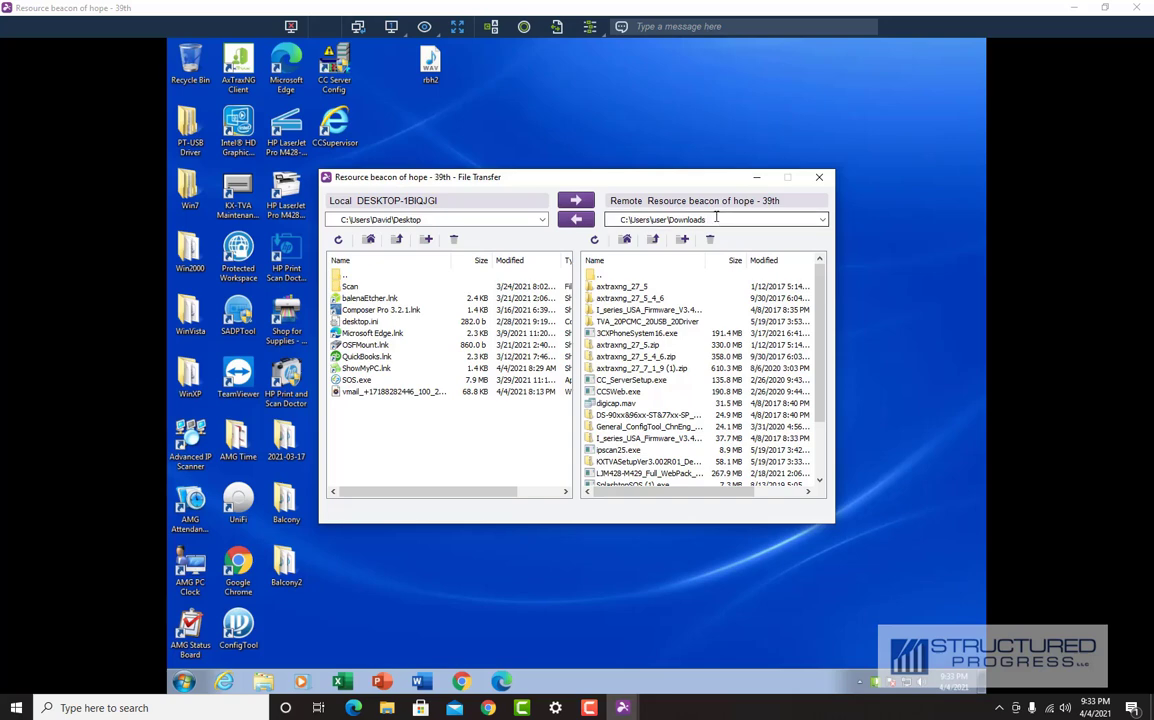
pyautogui.moveTo(820, 300); pyautogui.dragTo(820, 352)
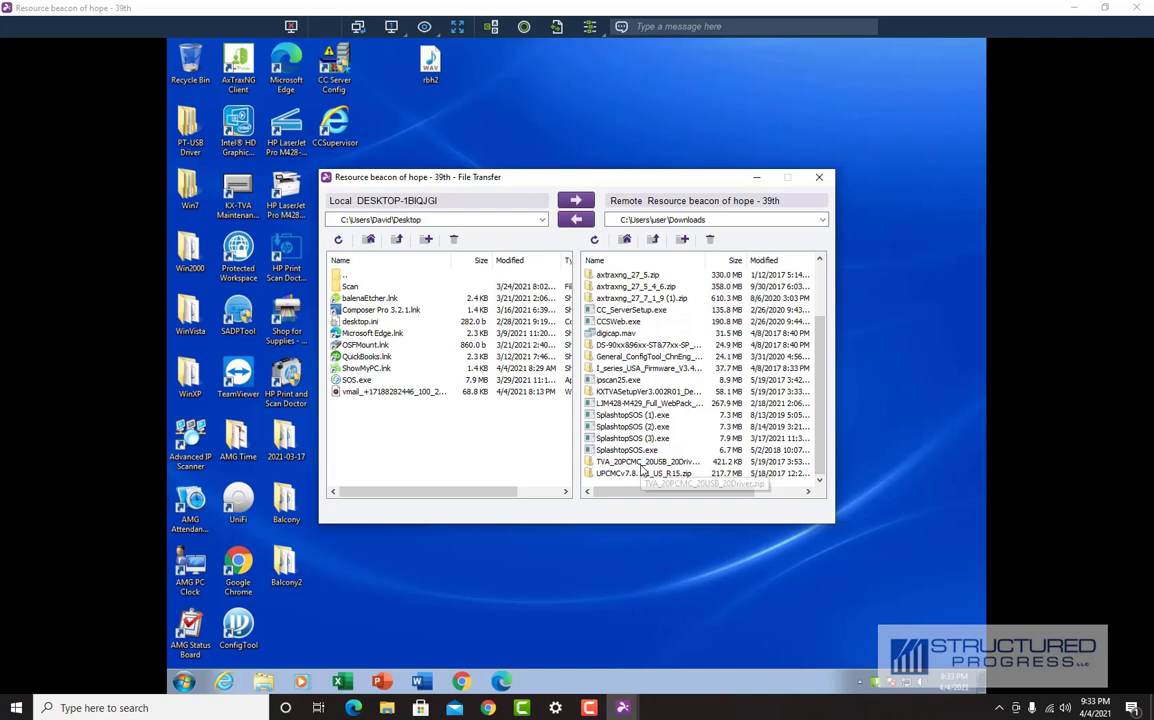
pyautogui.click(643, 462)
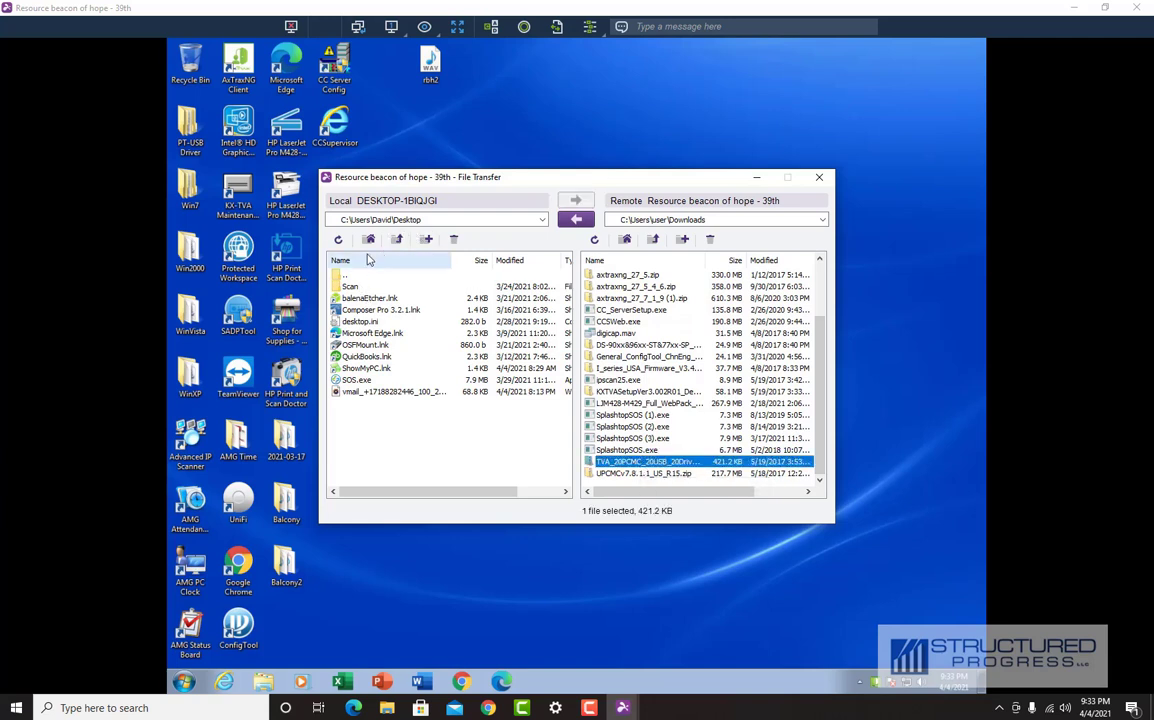
pyautogui.click(407, 220)
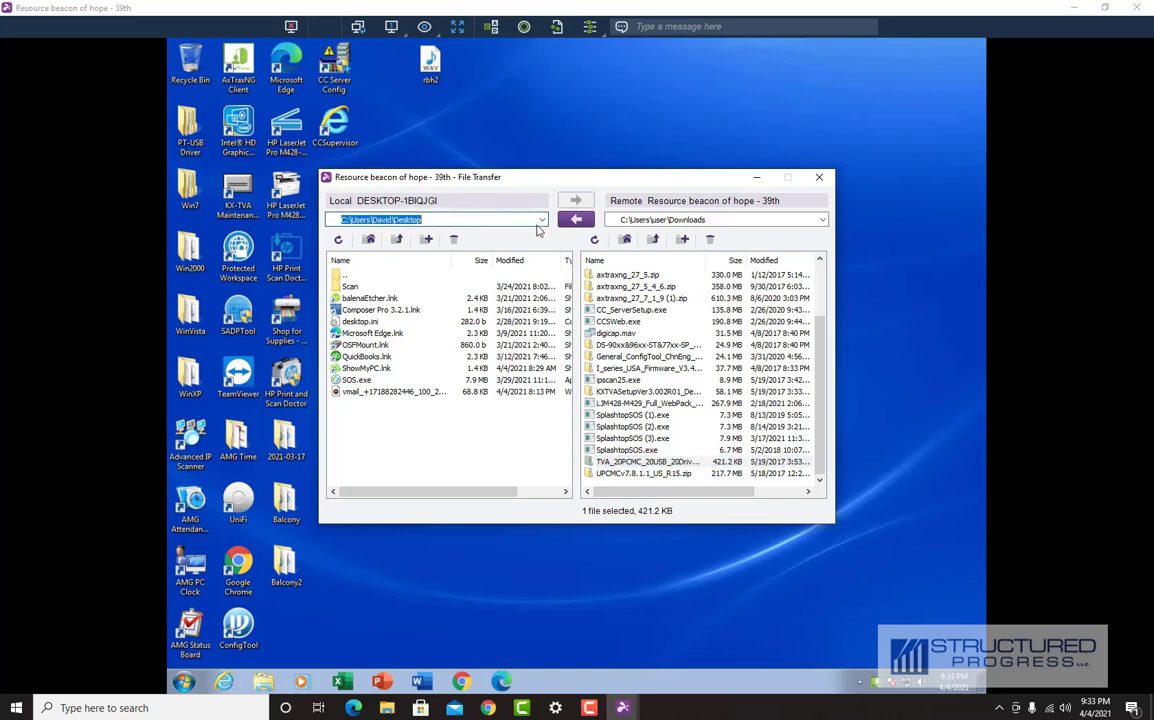
pyautogui.click(576, 221)
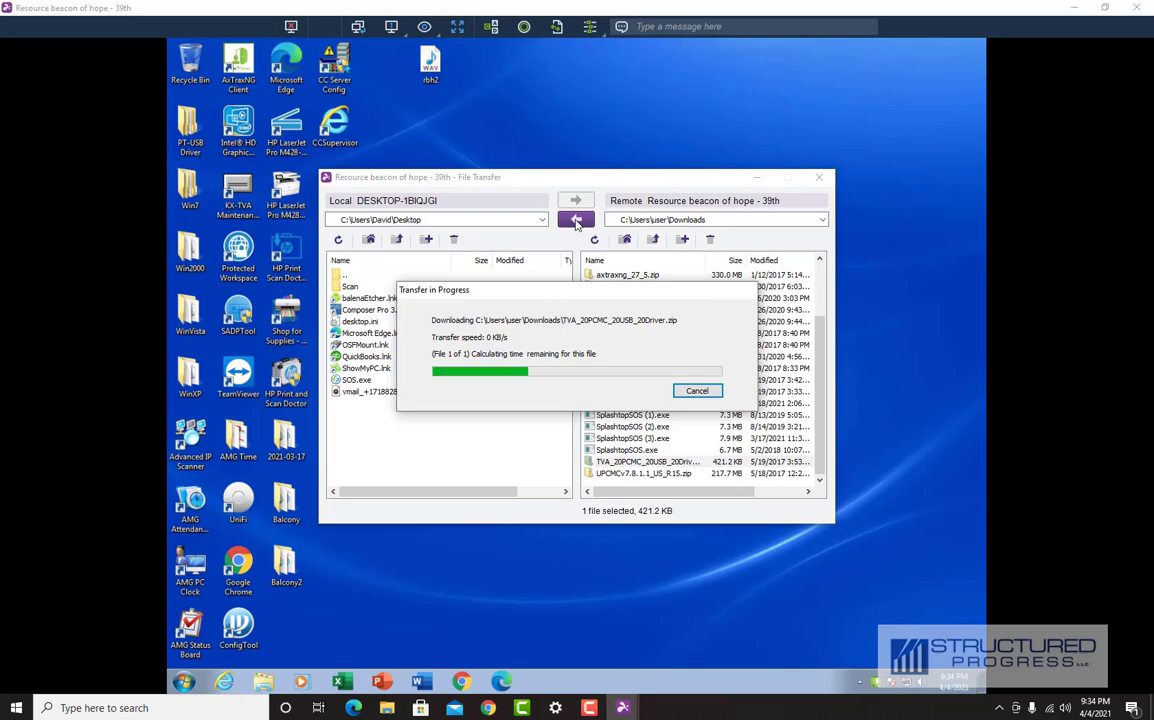
pyautogui.click(641, 463)
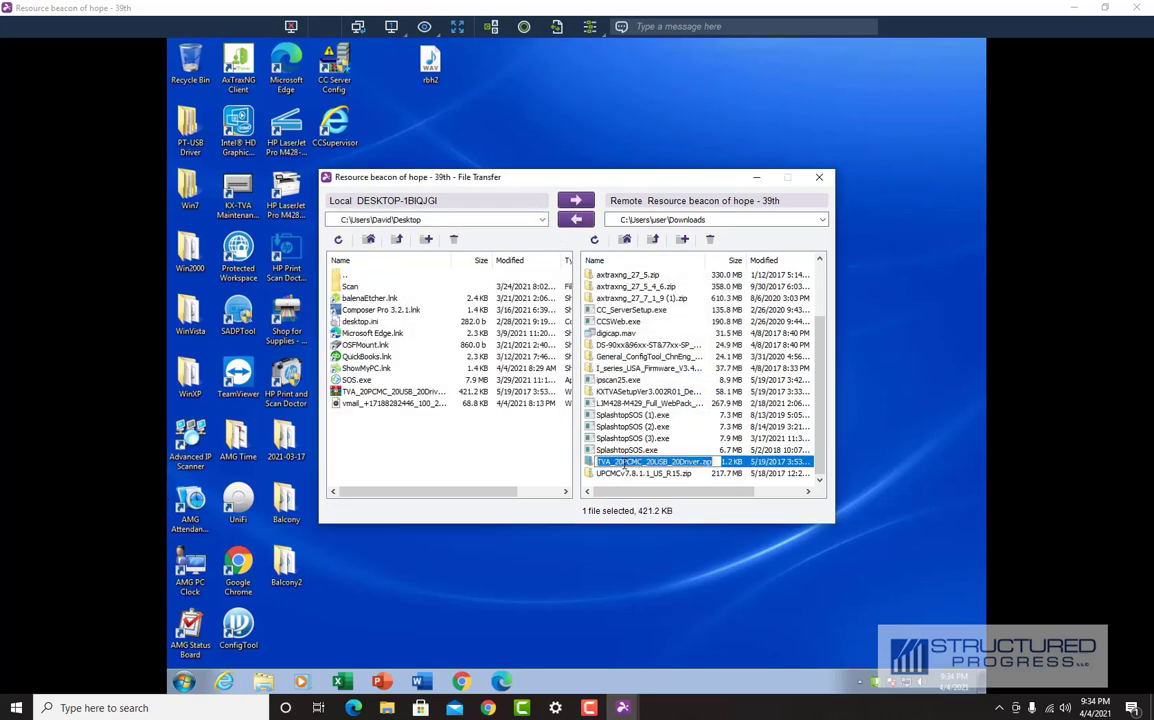
pyautogui.click(641, 486)
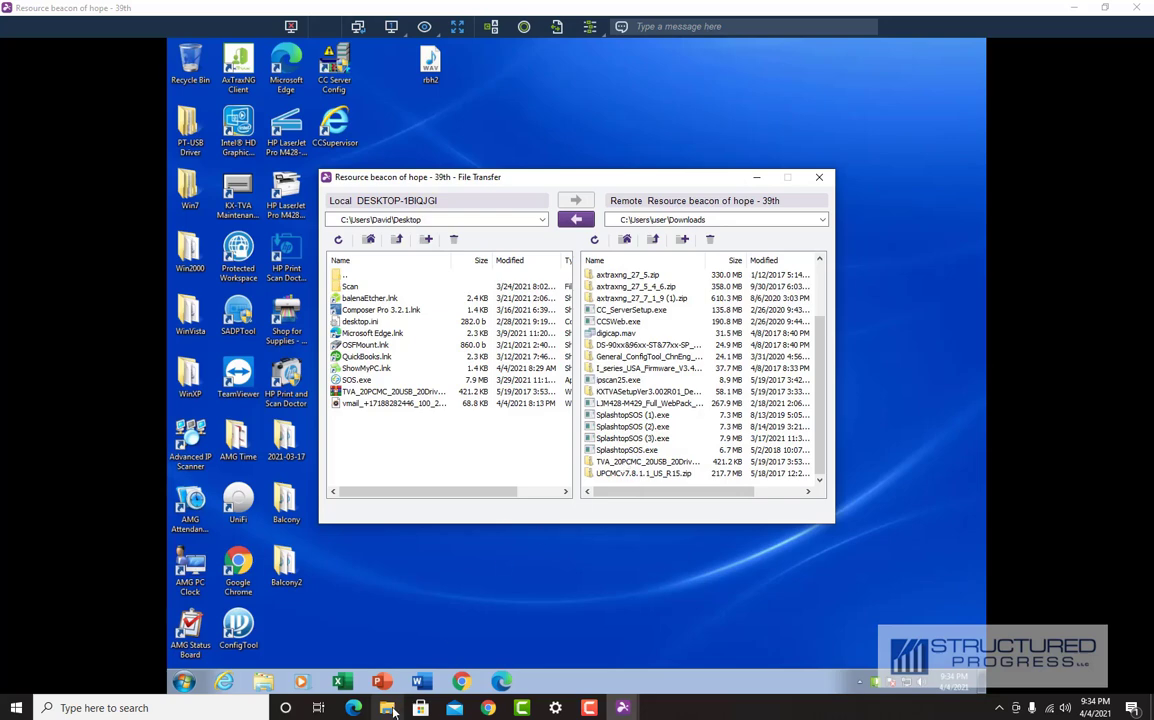
# Step: Permanently delete the transferred zip from the local Desktop and close File Transfer
pyautogui.click(388, 708)
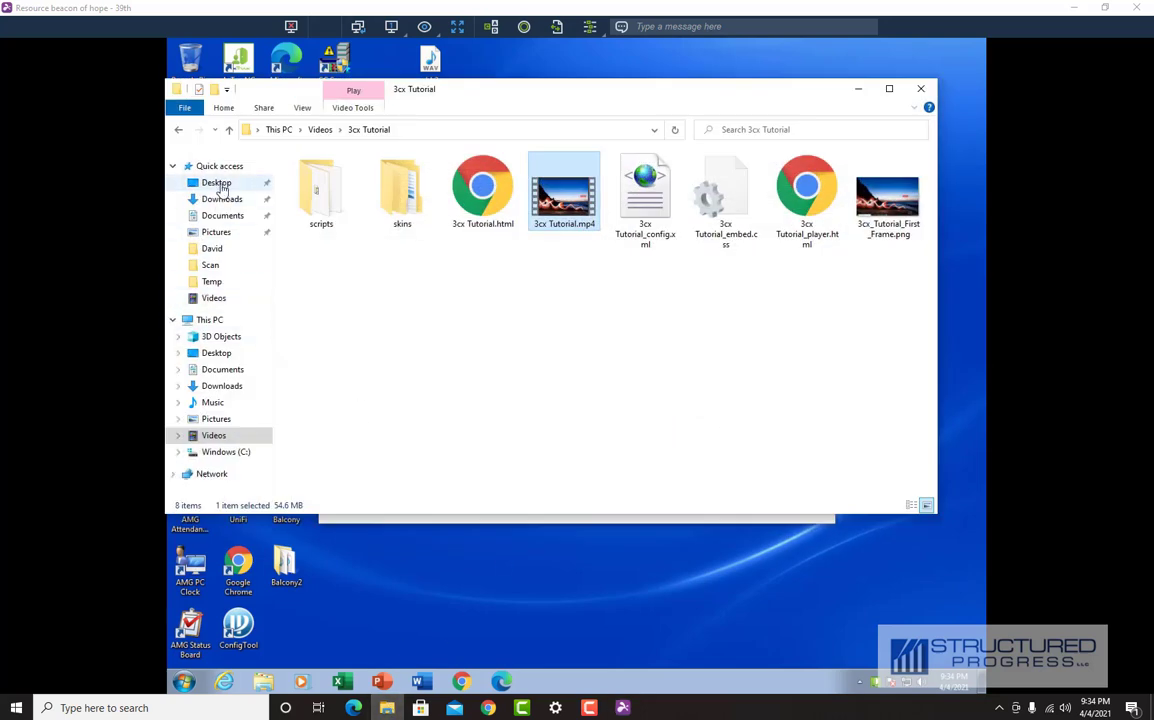
pyautogui.click(221, 187)
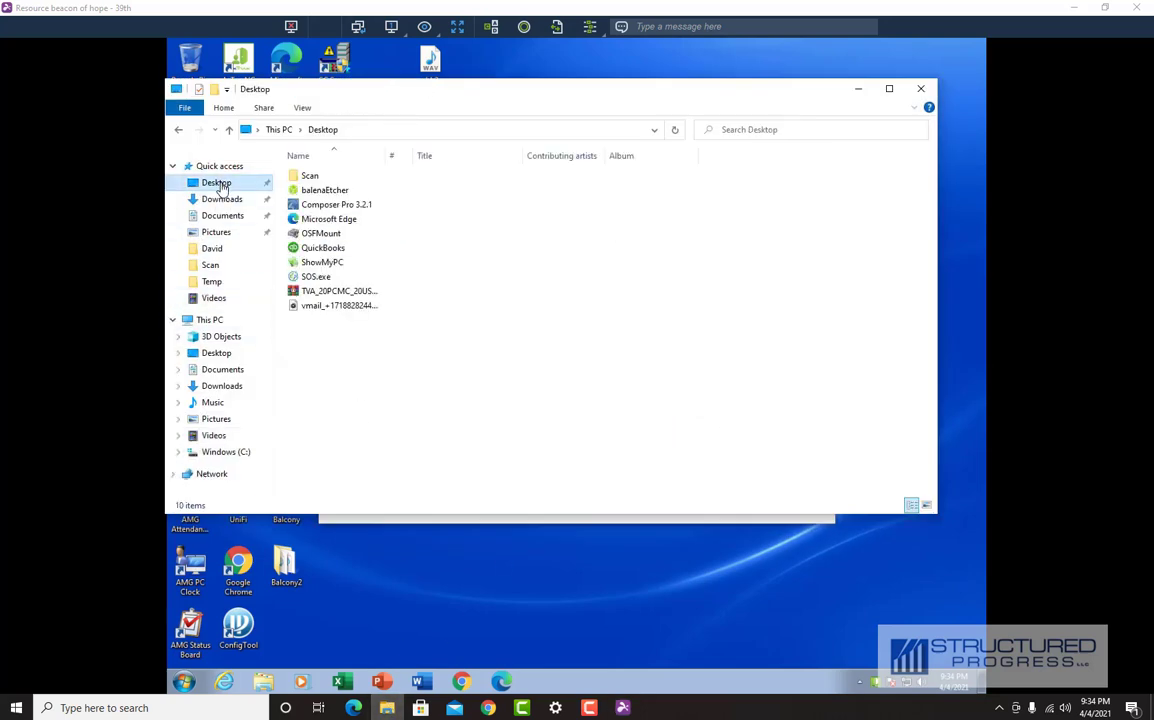
pyautogui.click(310, 291)
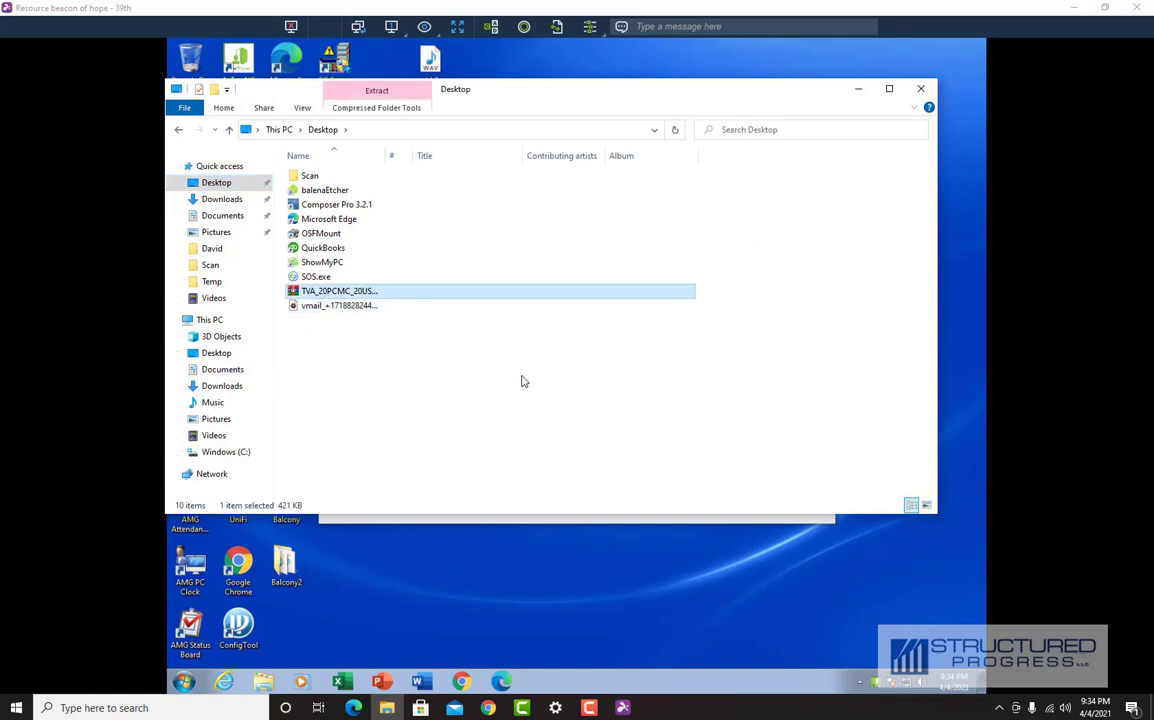
pyautogui.hotkey('shift', 'Delete')
pyautogui.press('Return')
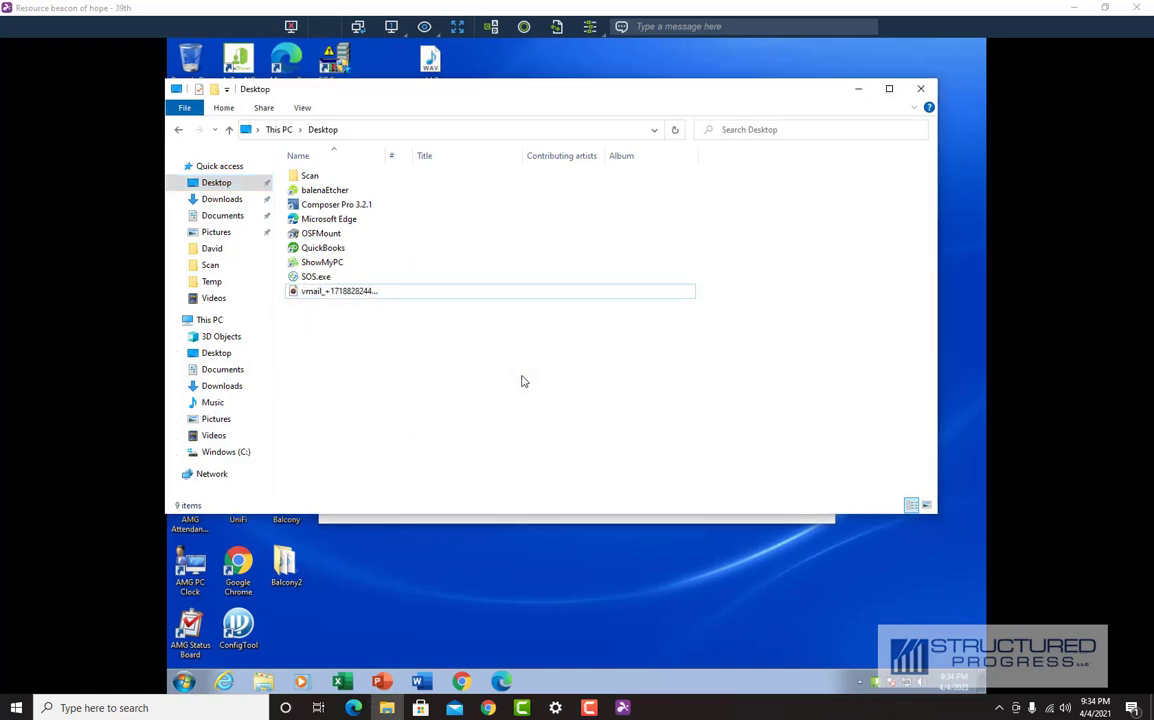
pyautogui.click(858, 92)
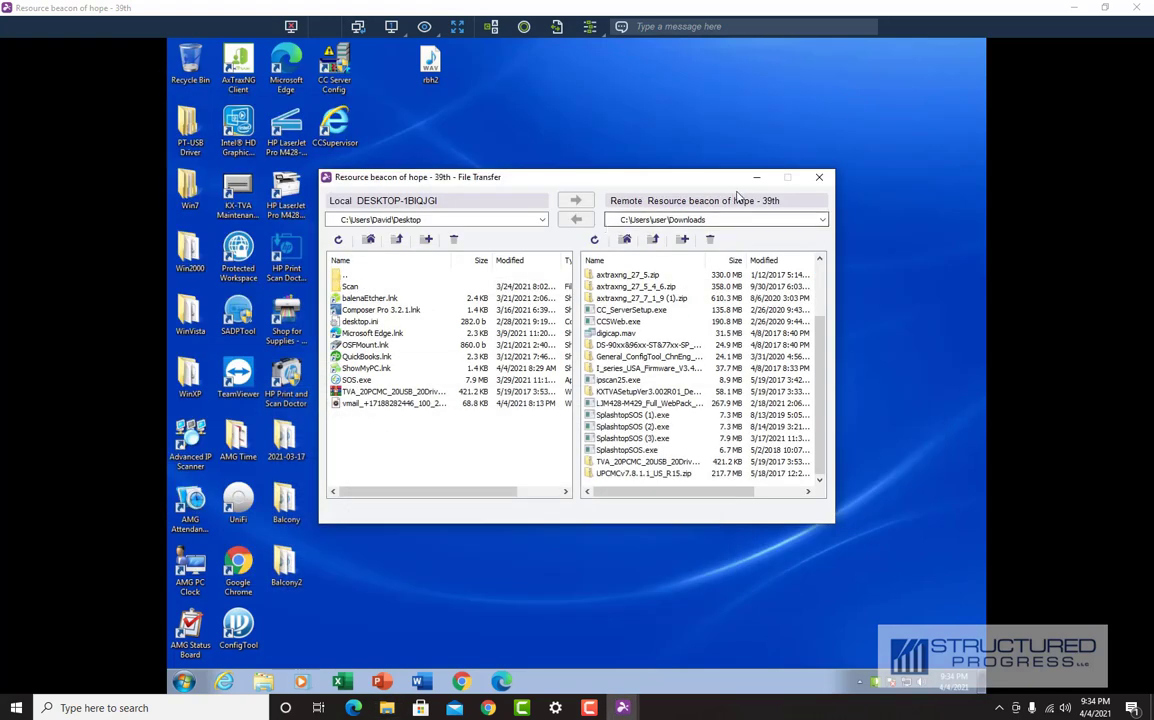
pyautogui.click(818, 179)
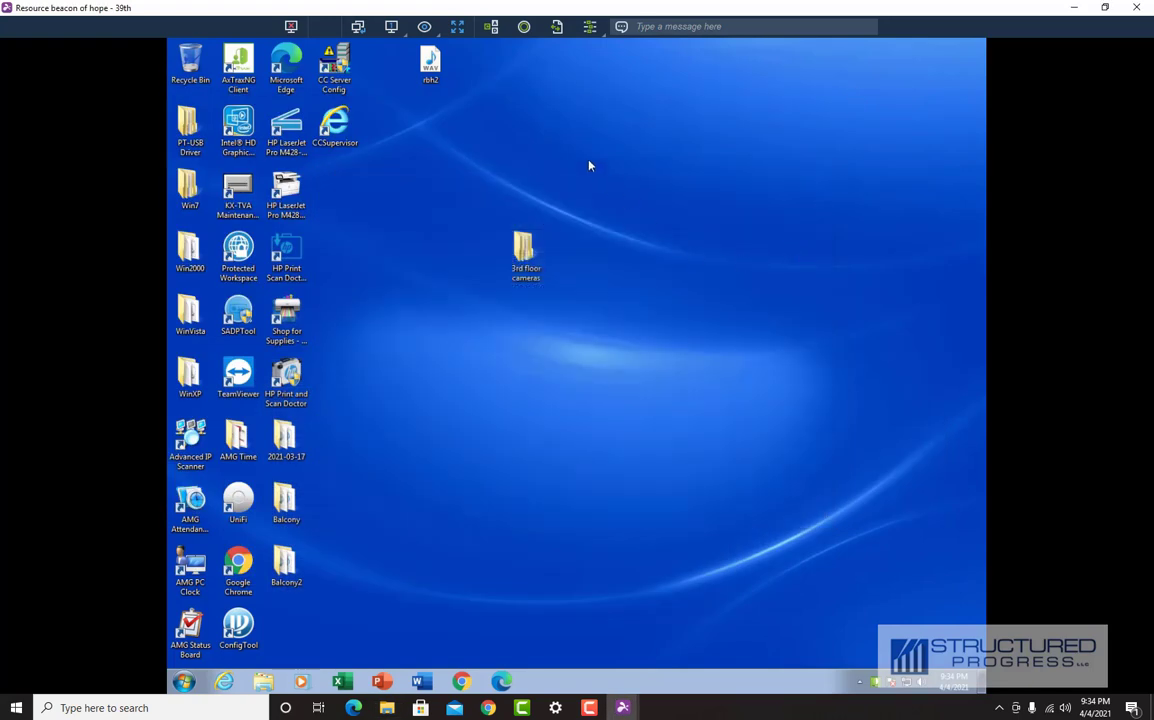
# Step: Send Ctrl-Alt-Del and cancel it, toggle full screen on and off, and view session actions
pyautogui.click(491, 28)
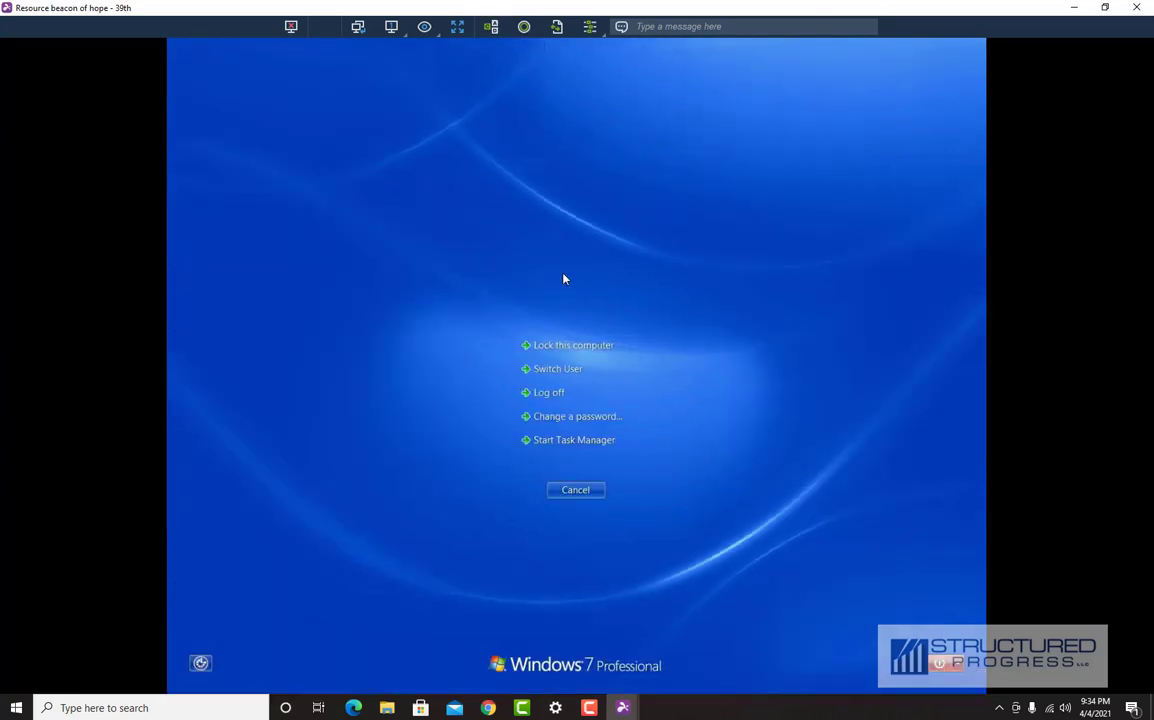
pyautogui.click(578, 491)
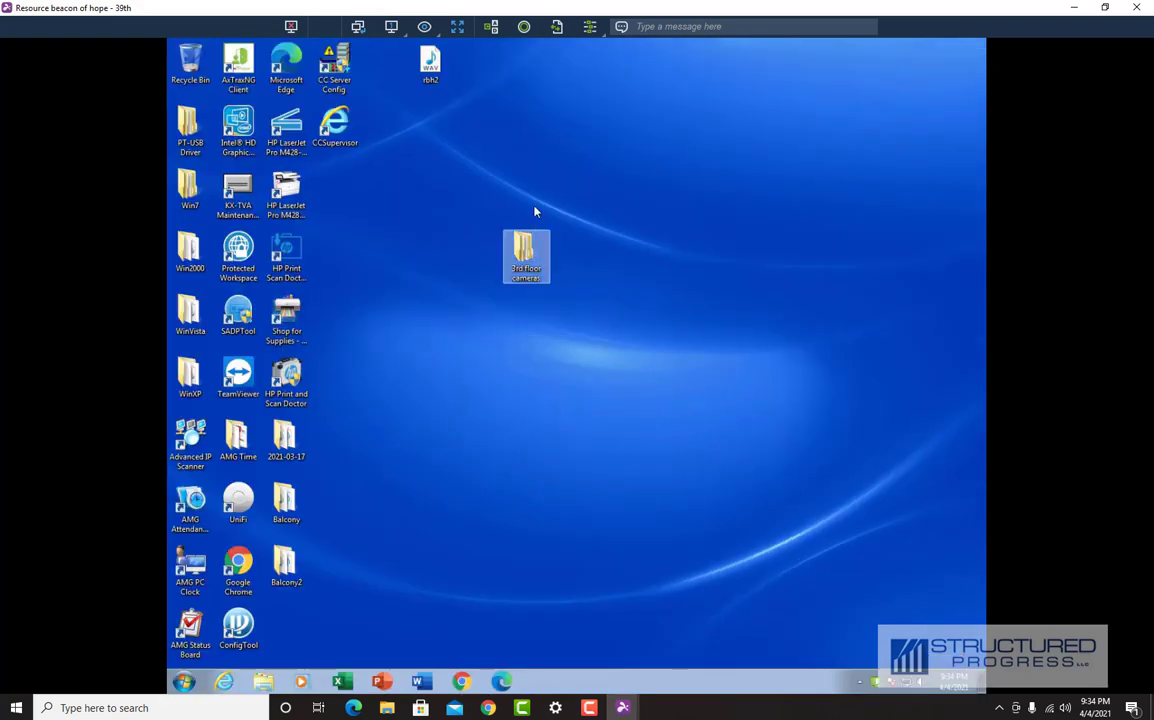
pyautogui.click(457, 26)
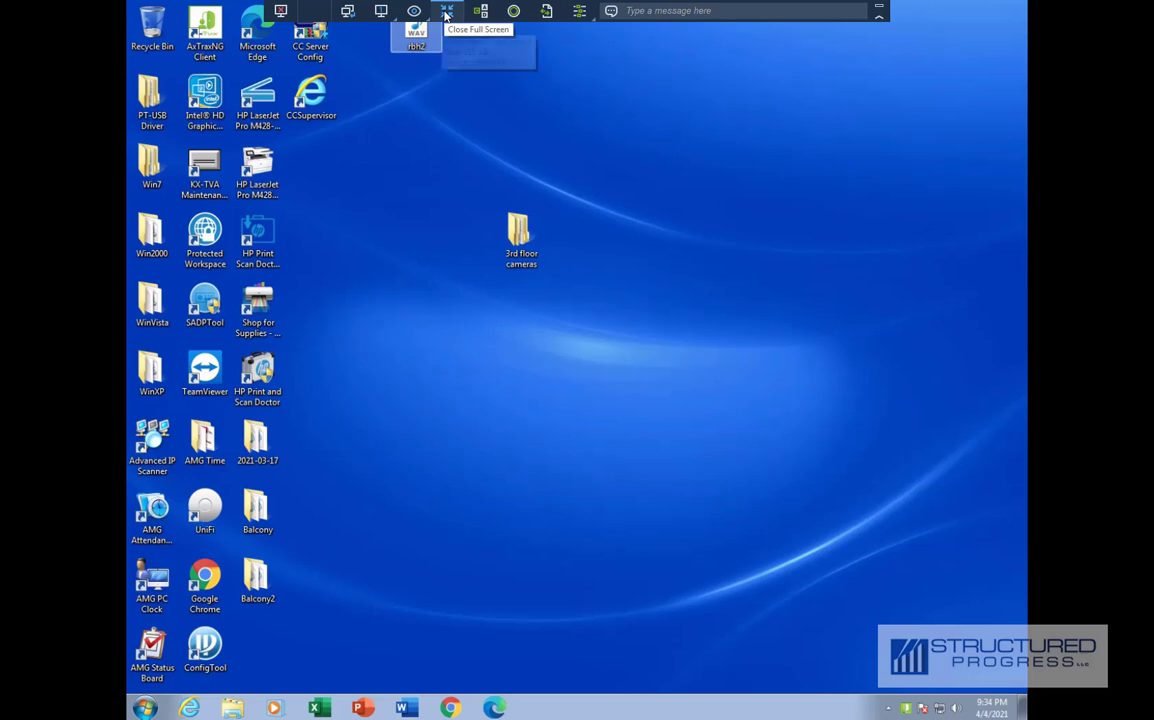
pyautogui.click(447, 11)
pyautogui.click(589, 27)
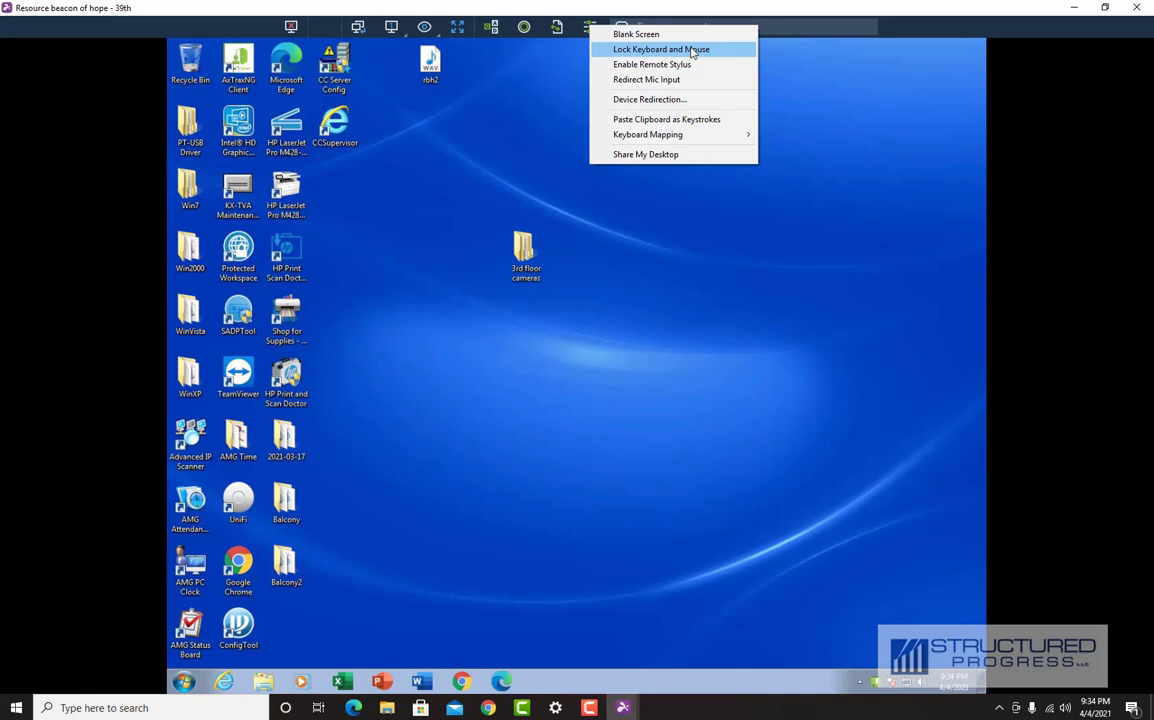
pyautogui.click(500, 188)
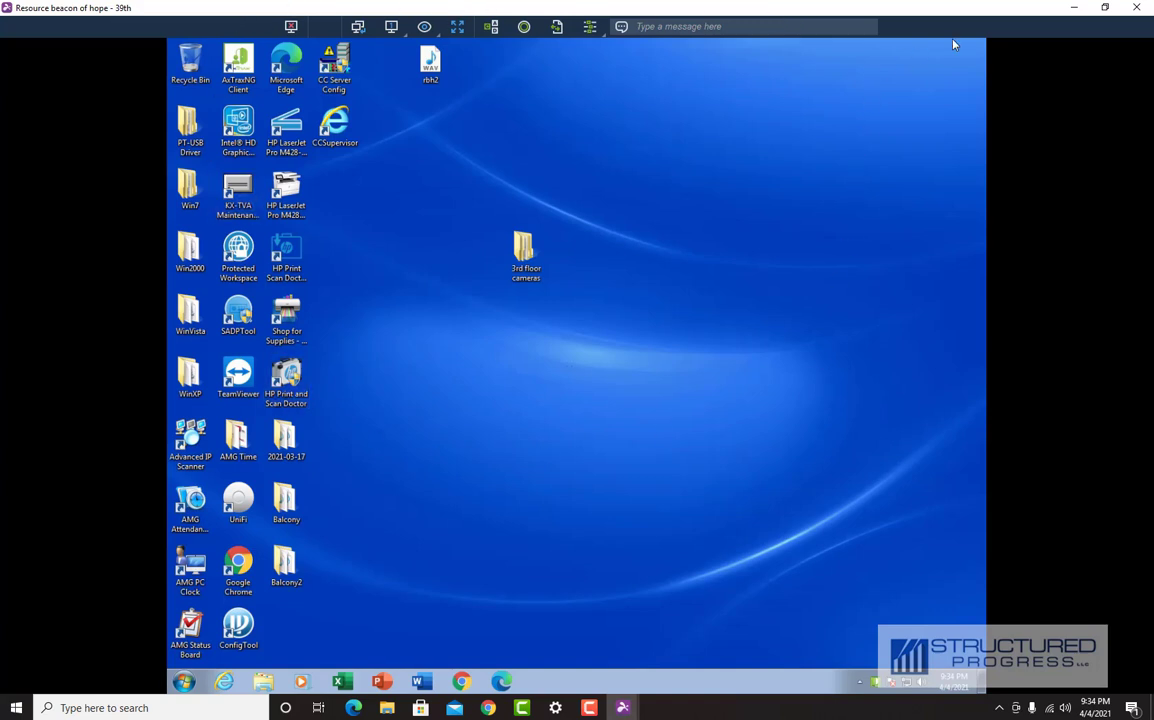
pyautogui.click(1136, 8)
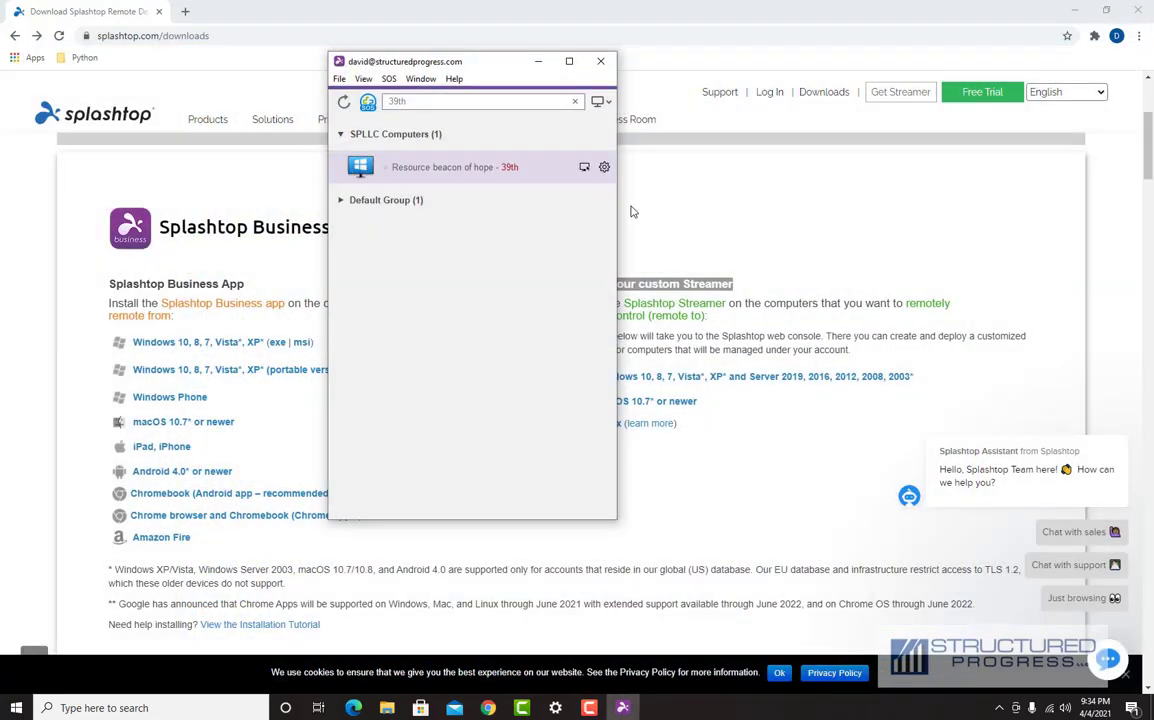
pyautogui.click(341, 136)
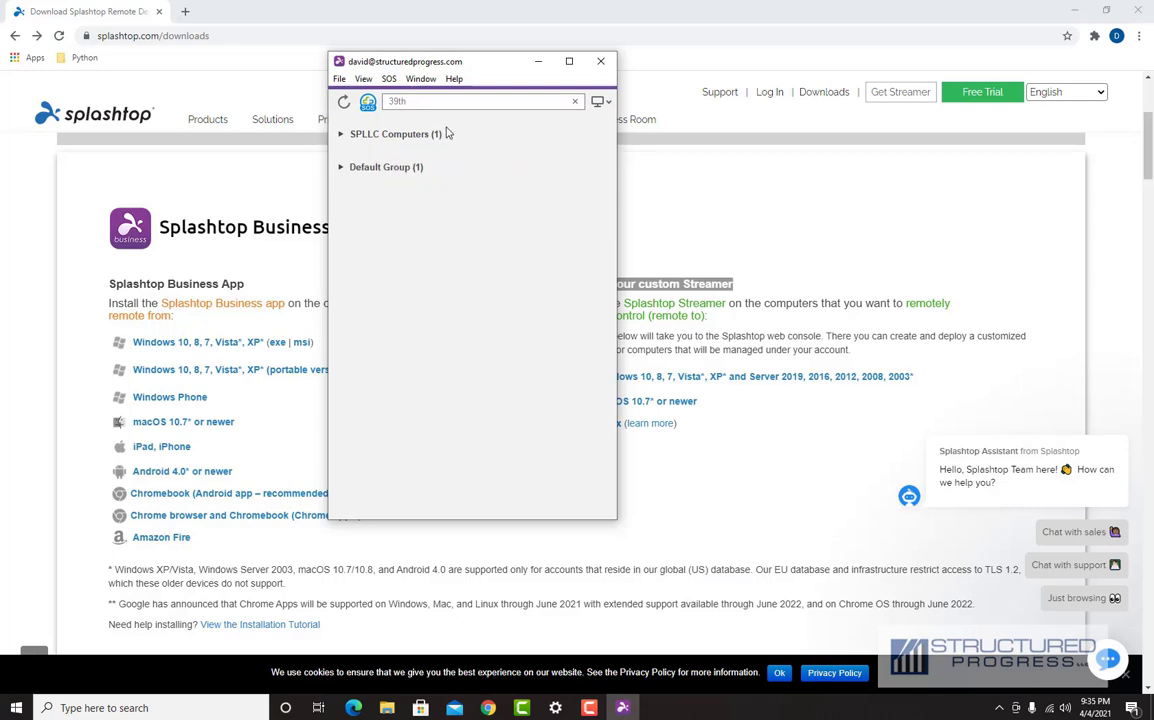
pyautogui.click(340, 135)
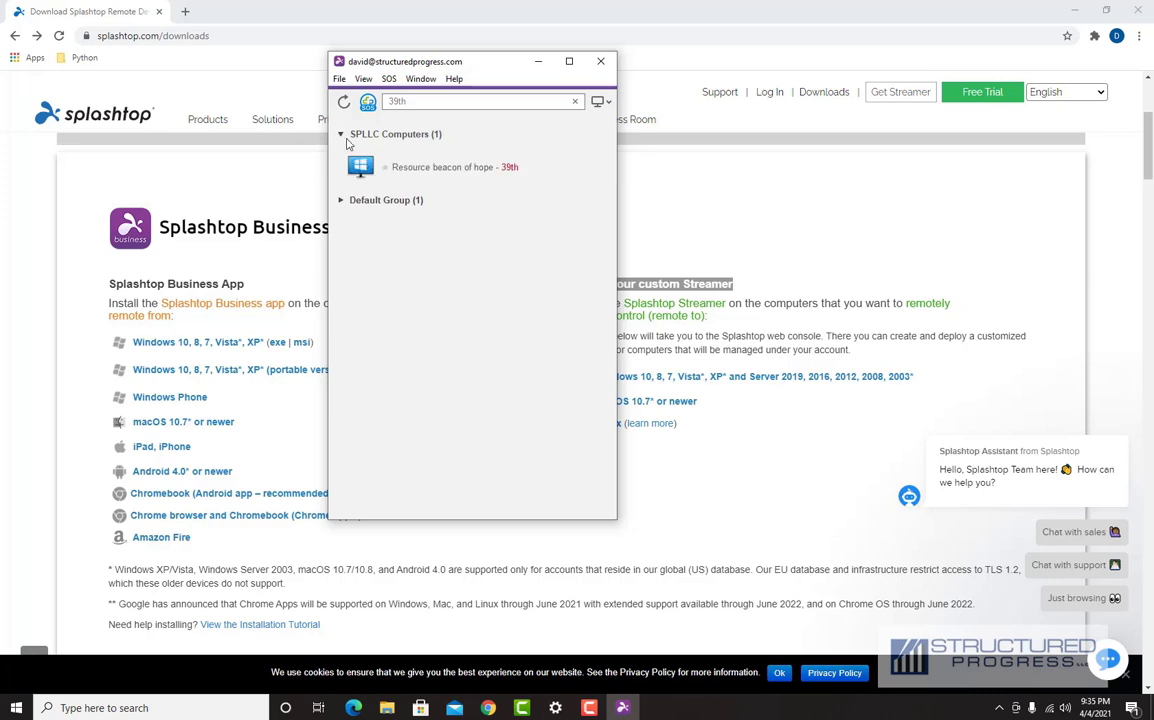
pyautogui.moveTo(373, 170)
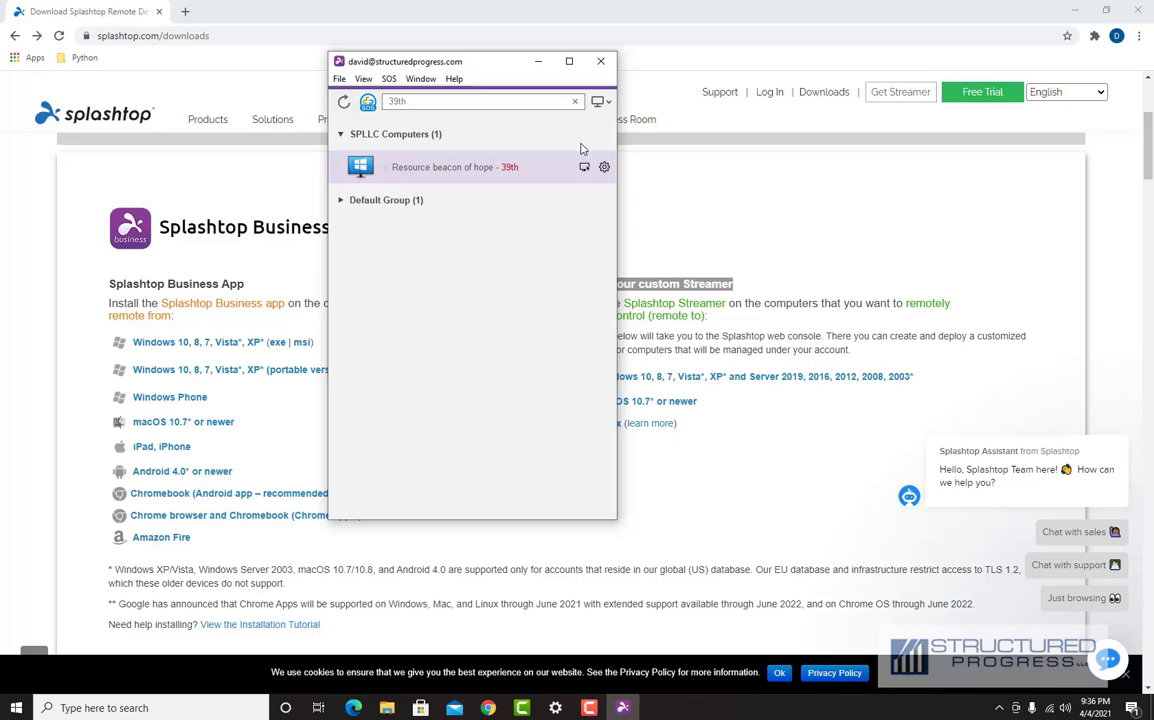
# Step: Move the Splashtop Business window and minimize Chrome, leaving the '39th'-filtered computer list visible
pyautogui.moveTo(512, 68); pyautogui.dragTo(456, 70)
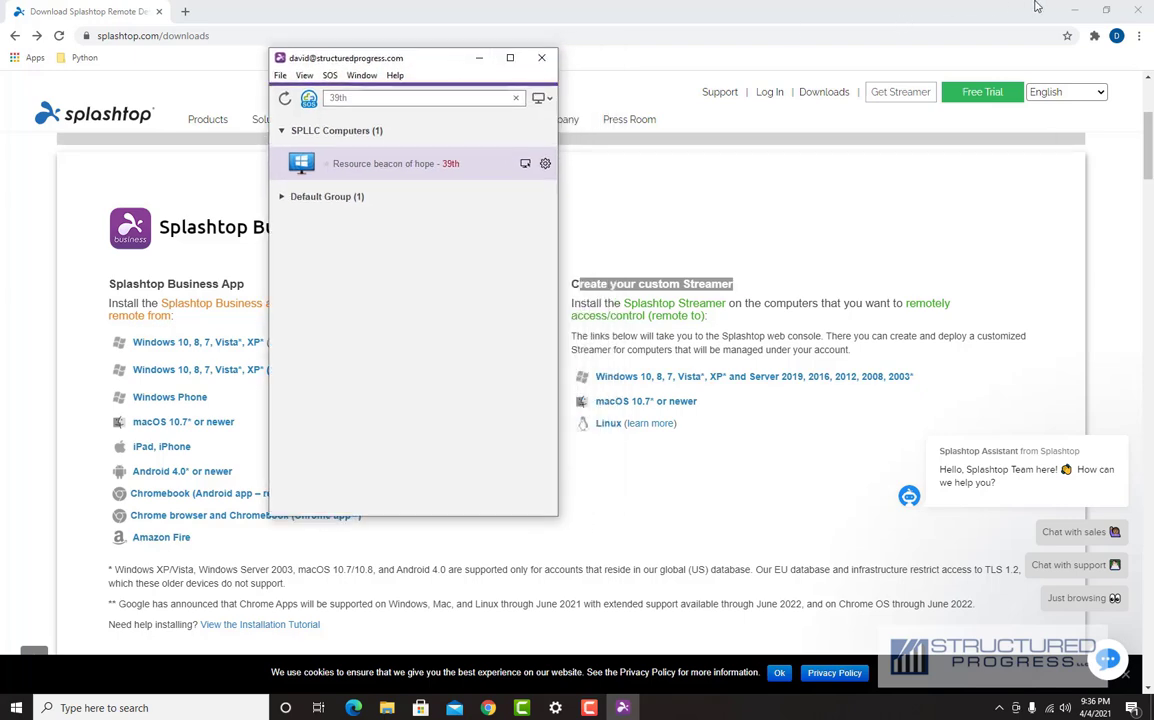
pyautogui.click(973, 14)
pyautogui.click(1074, 10)
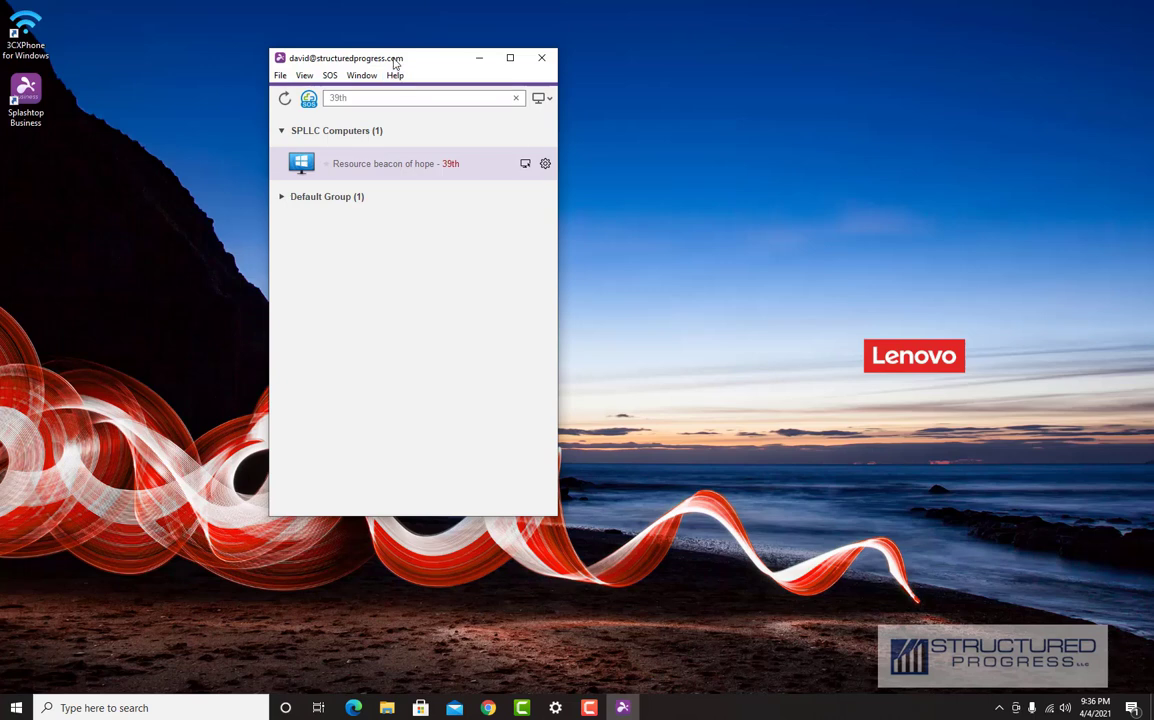
pyautogui.moveTo(395, 62); pyautogui.dragTo(510, 112)
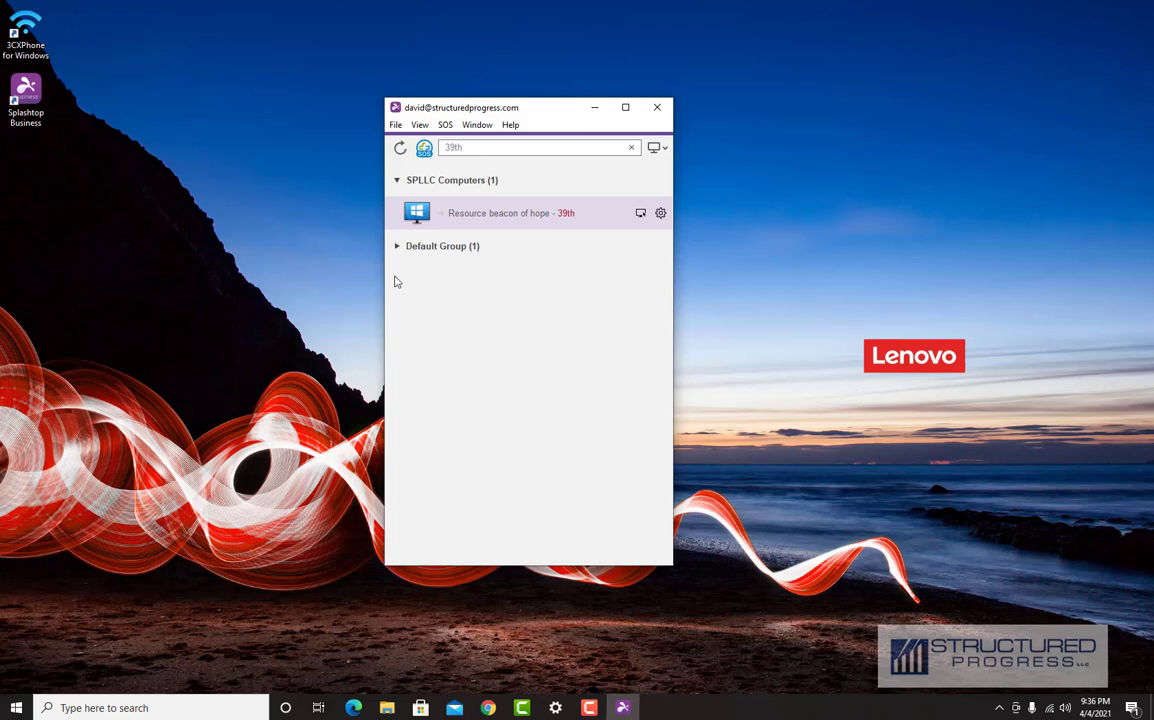
pyautogui.moveTo(482, 115); pyautogui.dragTo(360, 84)
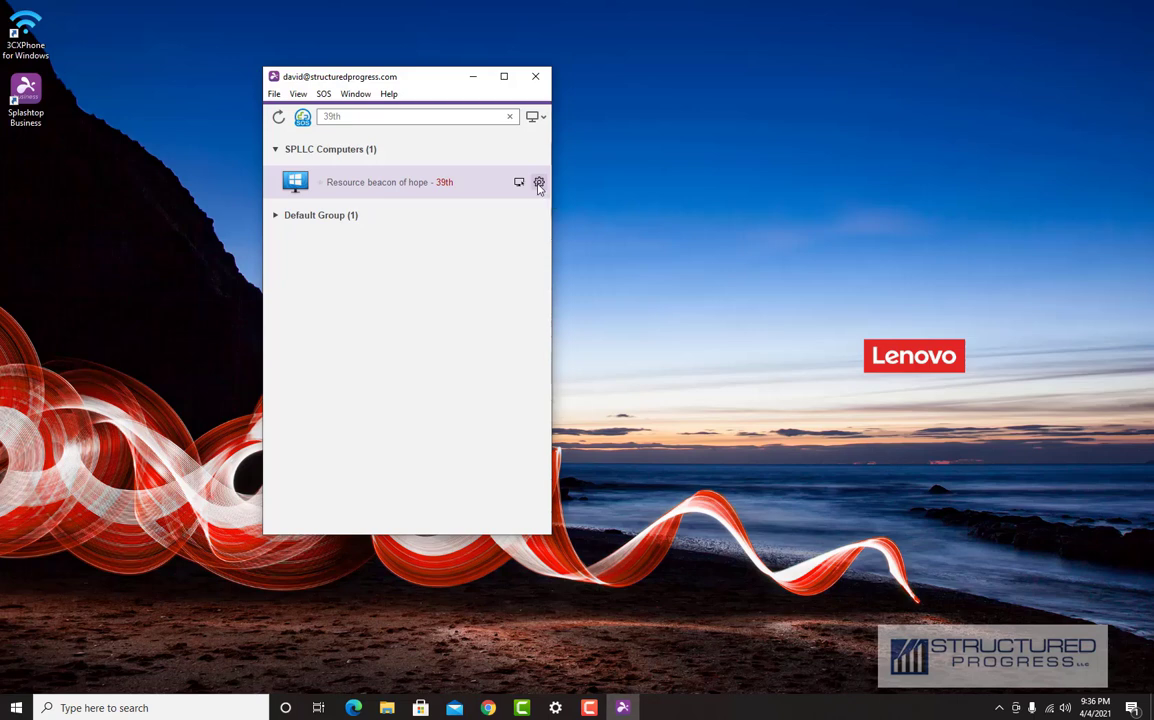
# Step: Open Computer Settings for Resource beacon of hope - 39th and select its IP address
pyautogui.click(539, 184)
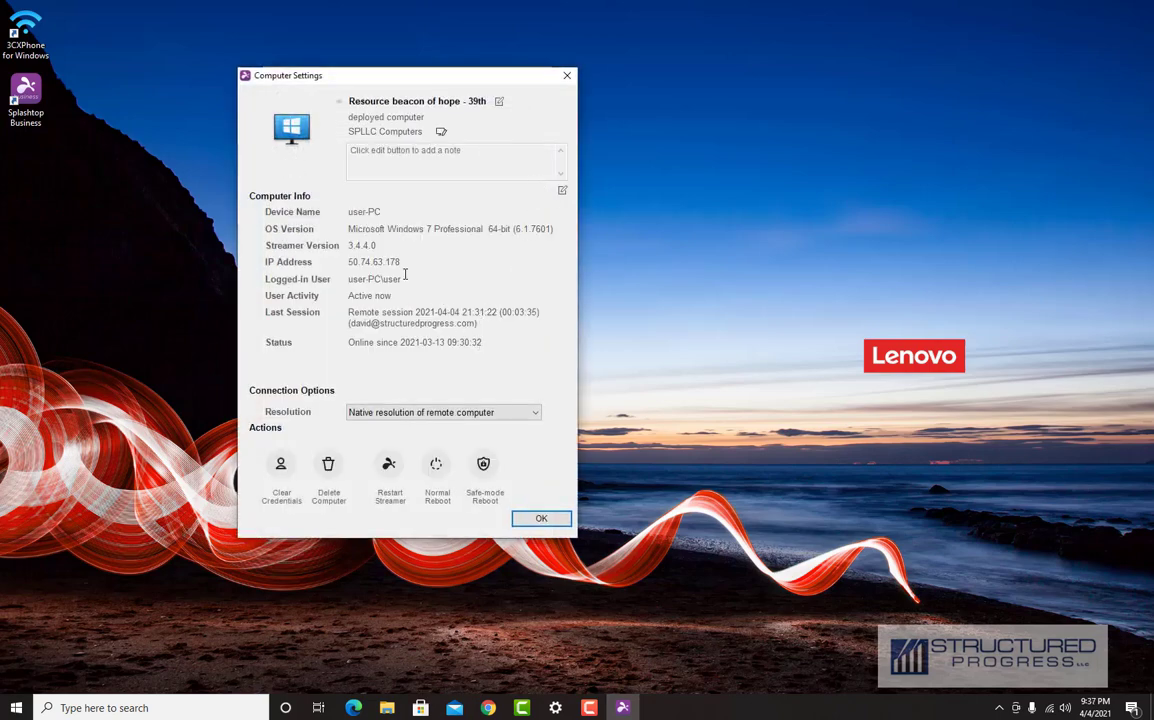
pyautogui.moveTo(401, 262); pyautogui.dragTo(349, 262)
pyautogui.click(351, 259)
pyautogui.moveTo(351, 261); pyautogui.dragTo(316, 235)
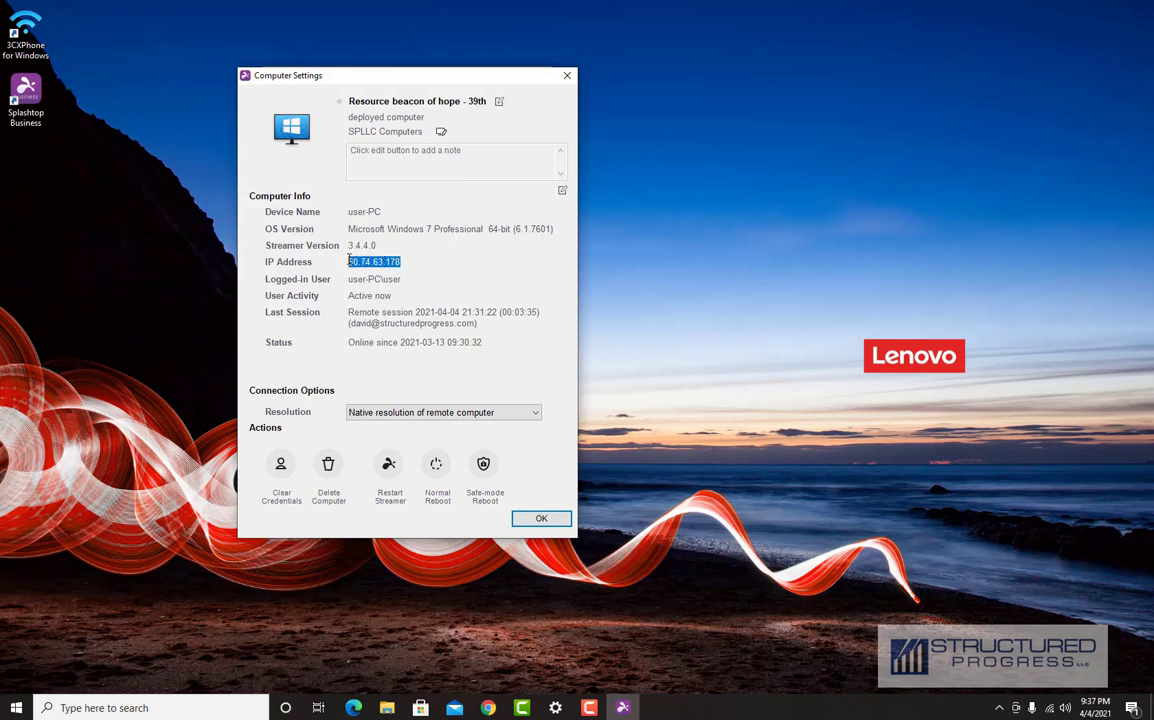
pyautogui.click(362, 261)
pyautogui.doubleClick(362, 261)
# Step: Highlight the online-since and last-session values, then reposition the Computer Settings window
pyautogui.moveTo(487, 343); pyautogui.dragTo(350, 343)
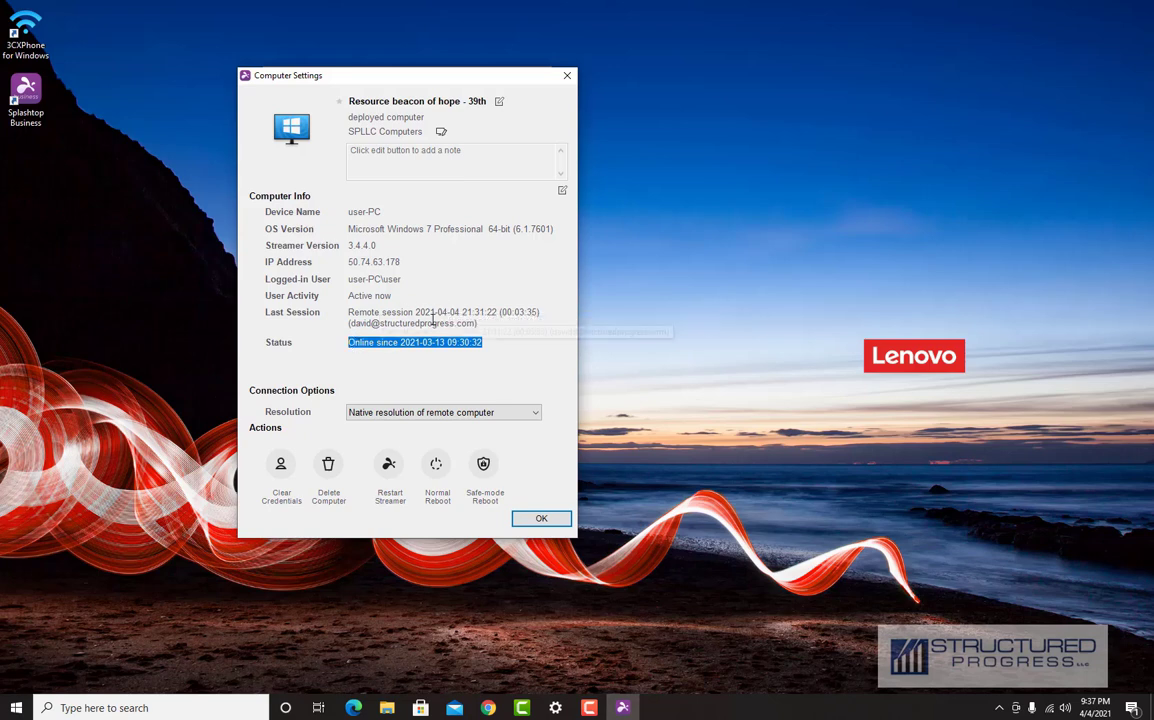
pyautogui.doubleClick(461, 321)
pyautogui.moveTo(461, 321); pyautogui.dragTo(349, 312)
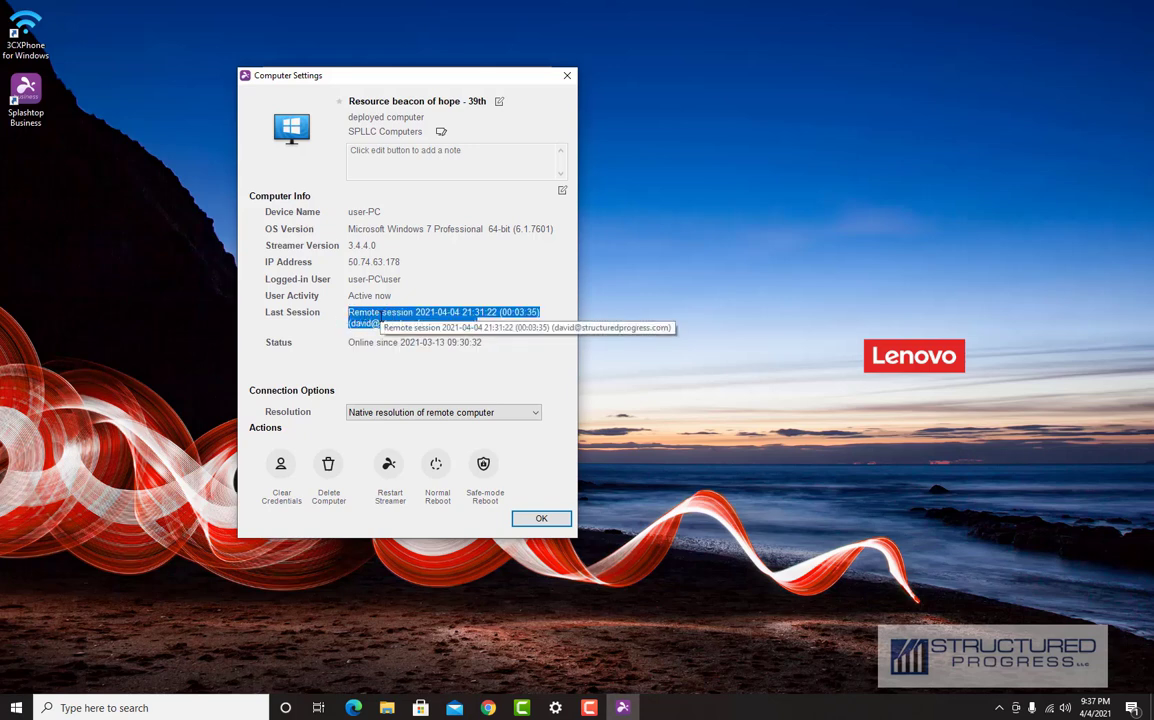
pyautogui.click(379, 342)
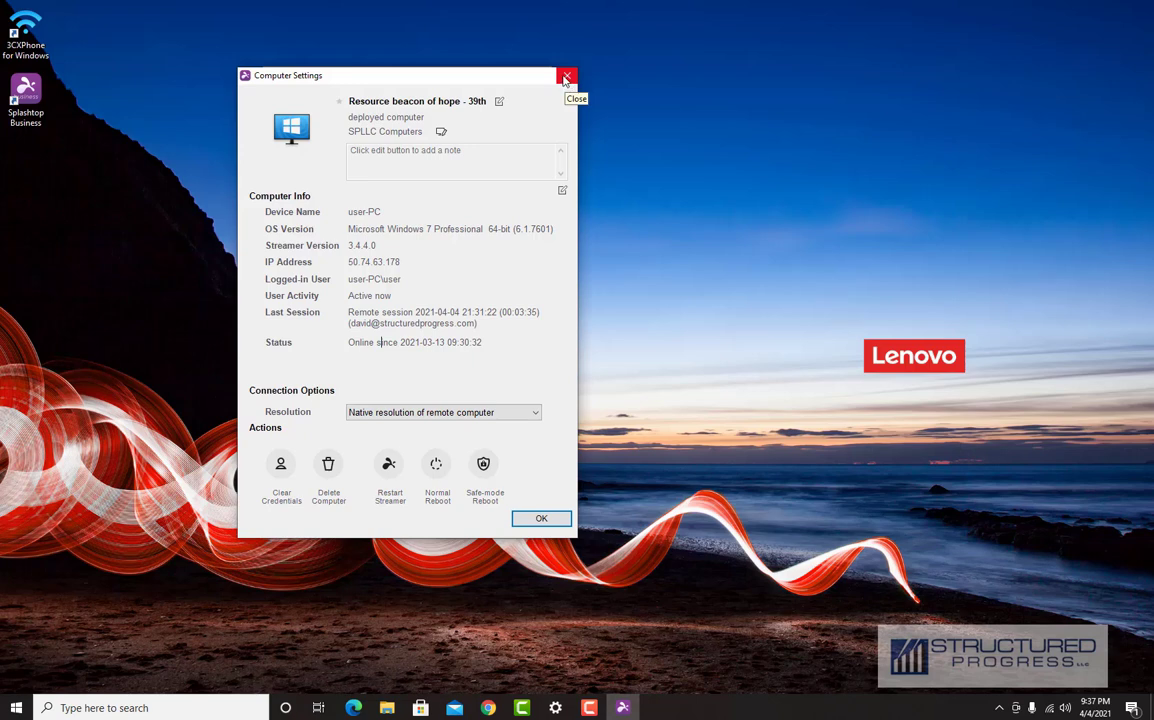
pyautogui.moveTo(461, 82); pyautogui.dragTo(469, 148)
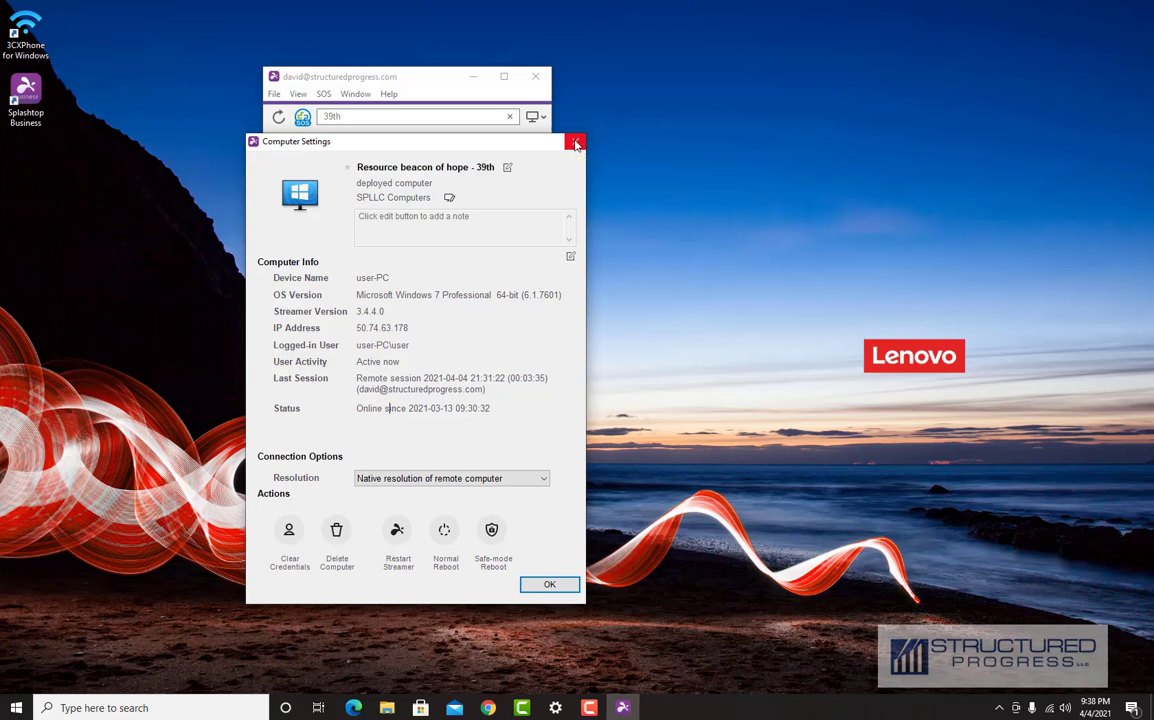
pyautogui.moveTo(452, 140); pyautogui.dragTo(423, 68)
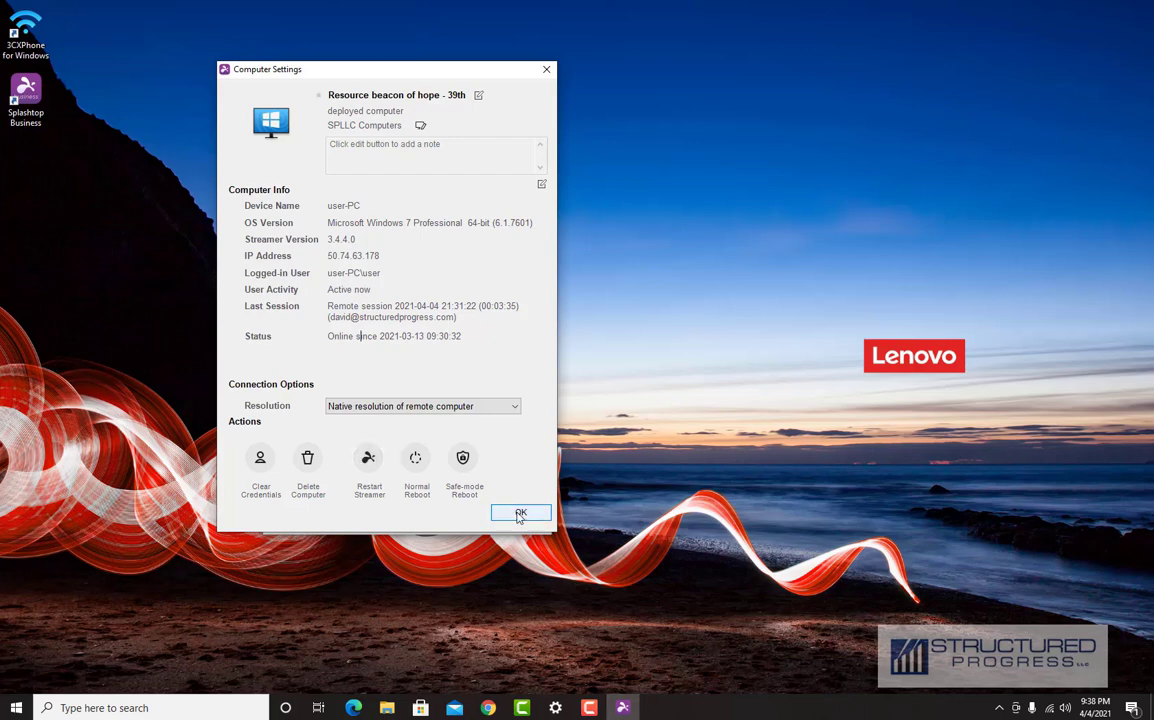
# Step: Close Computer Settings with OK and merge the Google Drive window into the main Chrome window
pyautogui.click(520, 513)
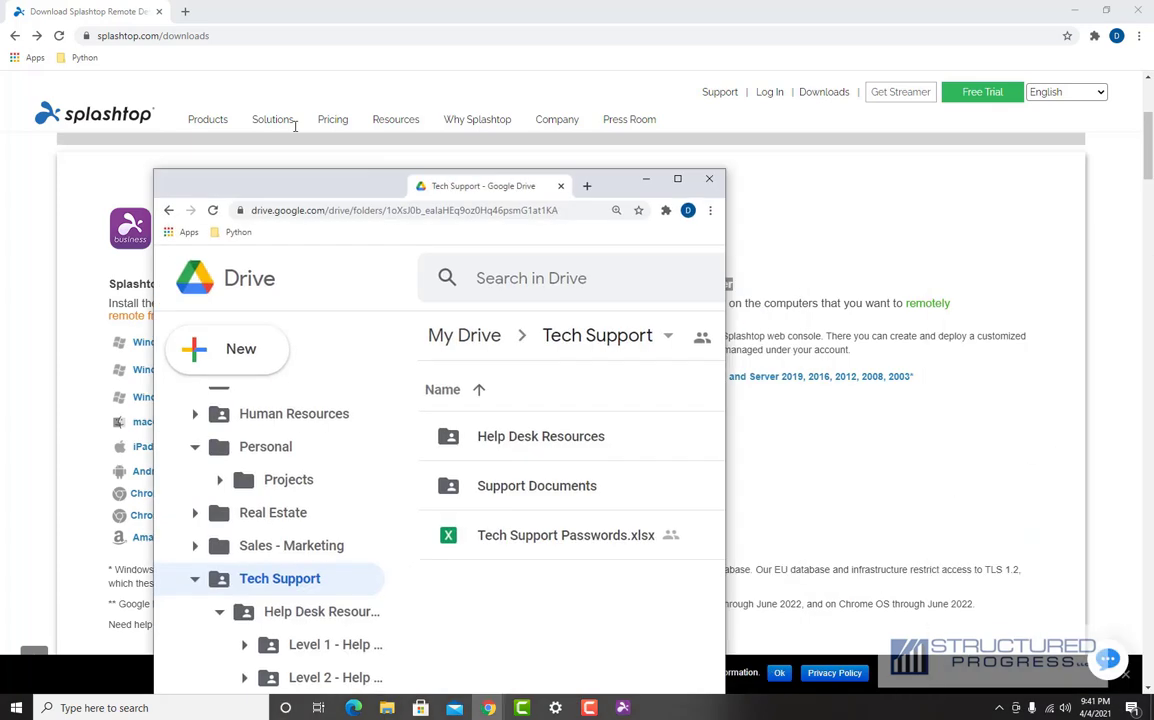
pyautogui.moveTo(386, 185); pyautogui.dragTo(260, 12)
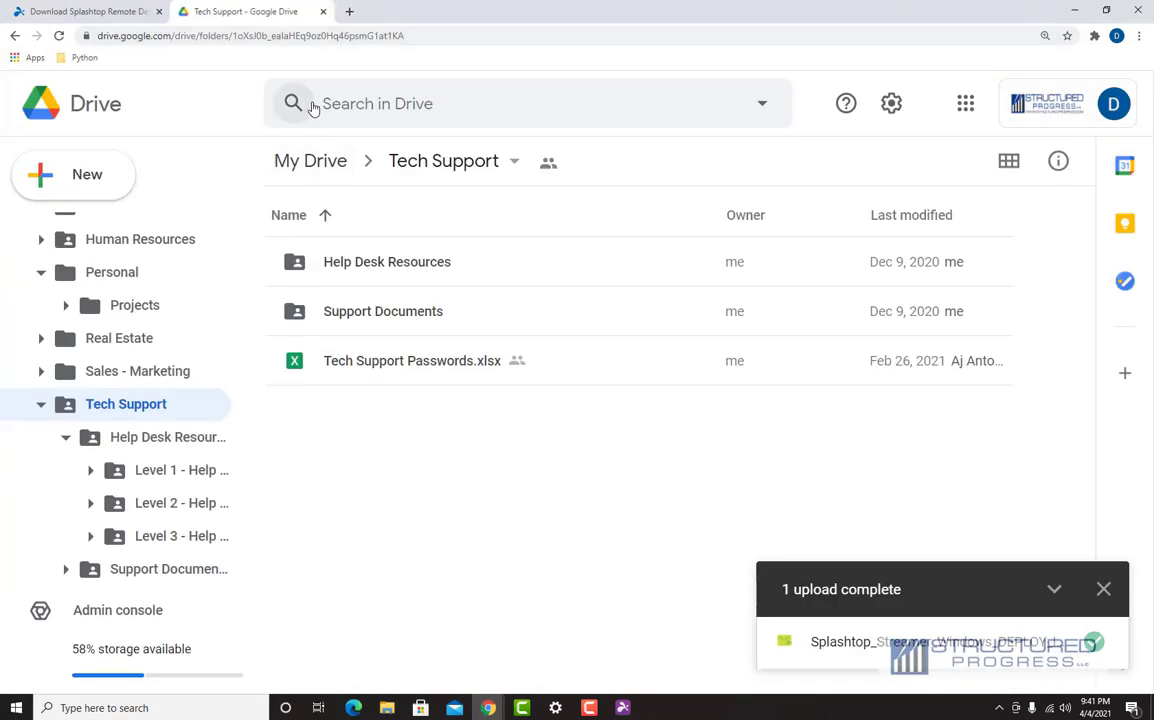
# Step: Download the Splashtop Streamer installer from Help Desk Resources > Level 1 - Help Desk
pyautogui.click(368, 265)
pyautogui.doubleClick(368, 263)
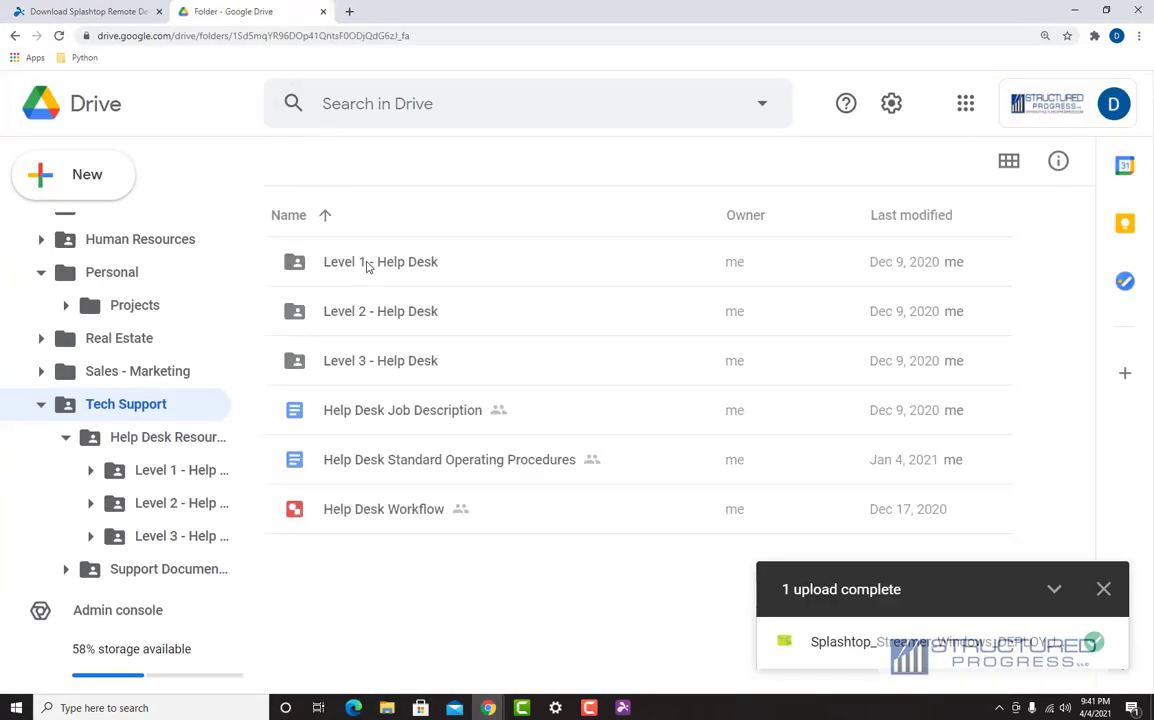
pyautogui.click(364, 270)
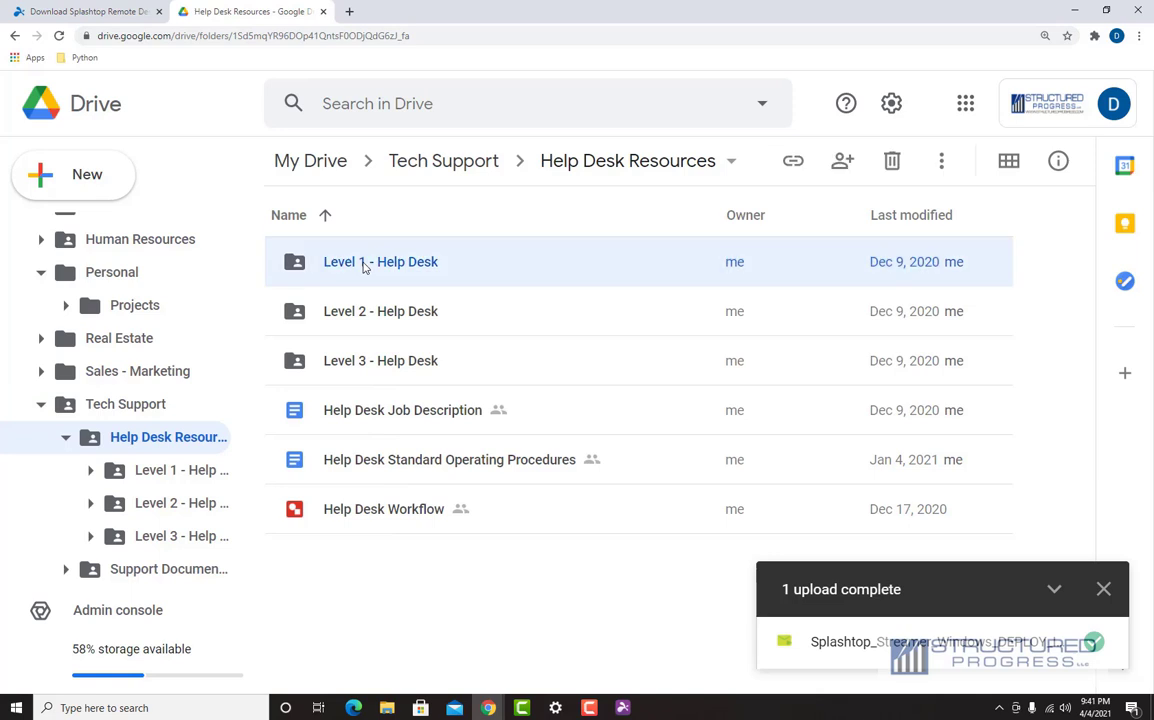
pyautogui.doubleClick(364, 264)
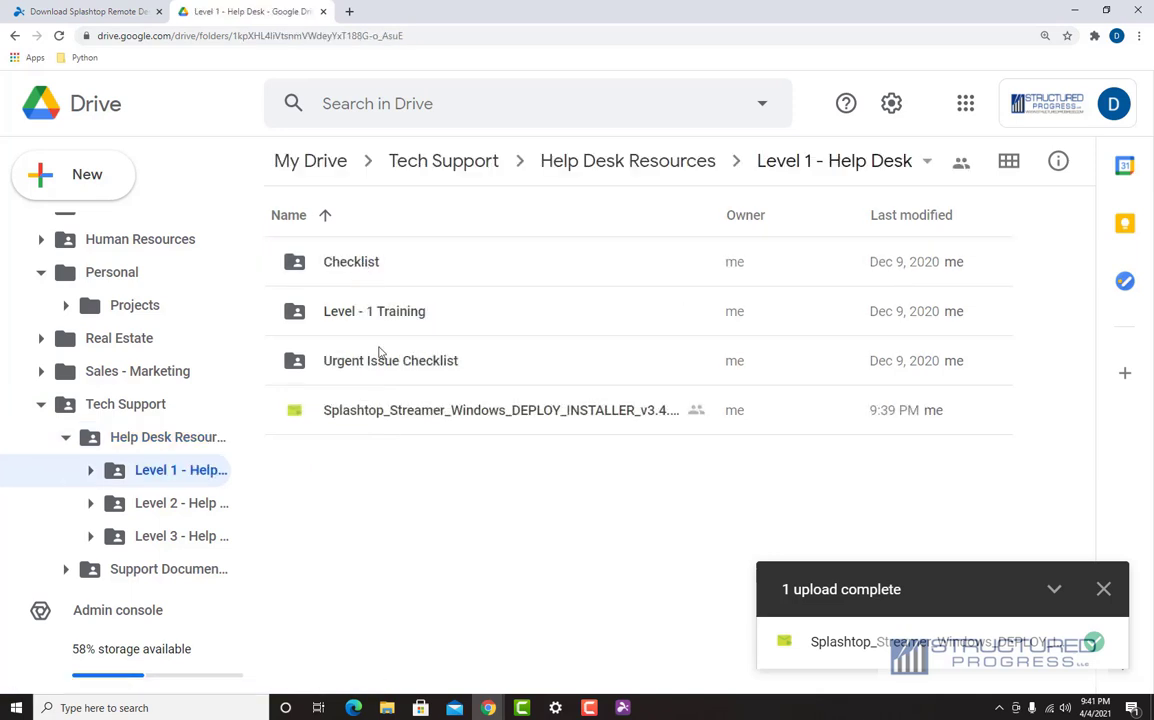
pyautogui.click(397, 422)
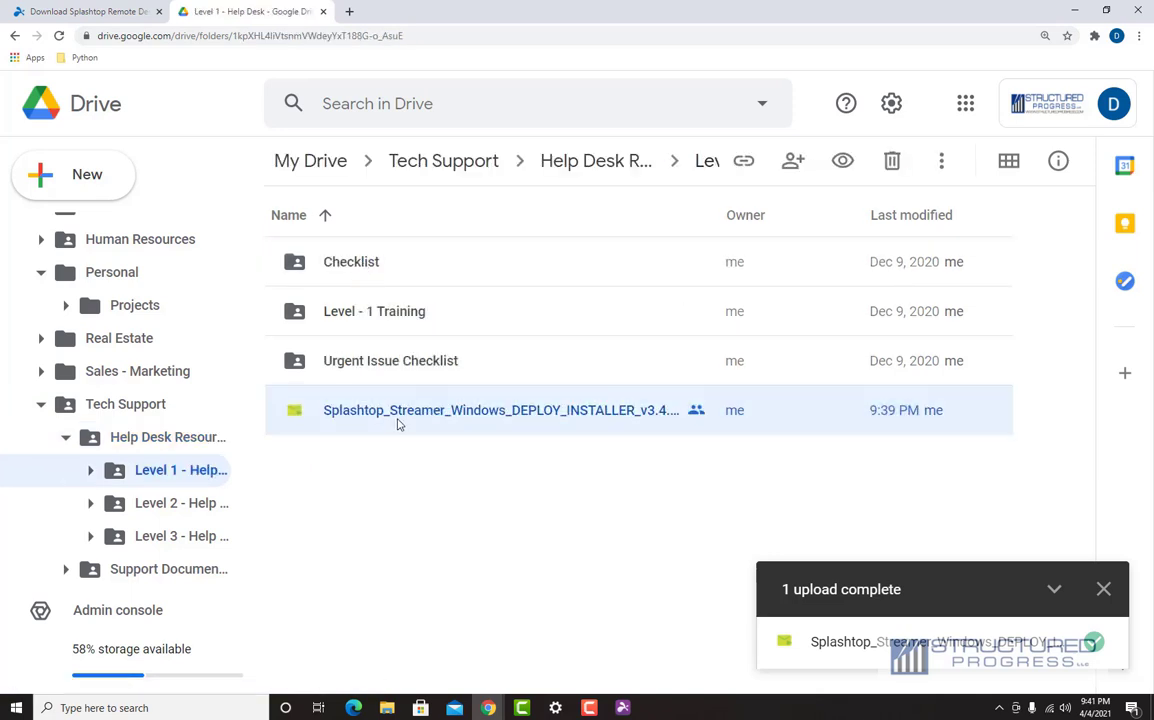
pyautogui.rightClick(397, 424)
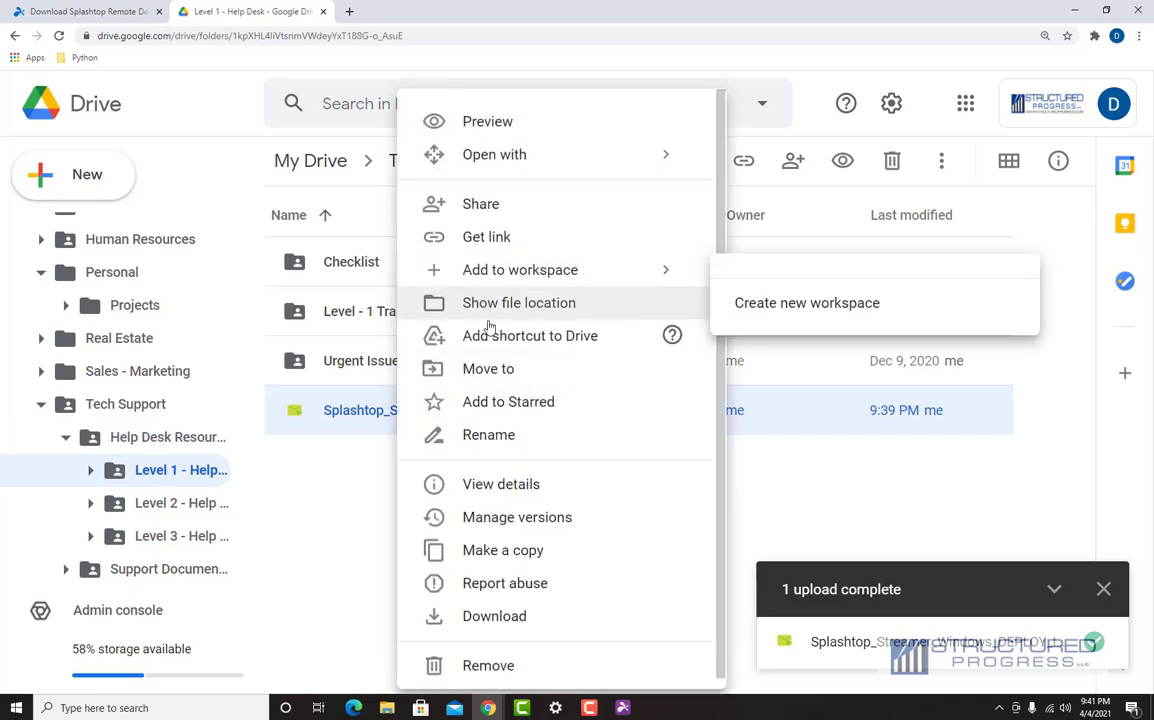
pyautogui.click(505, 616)
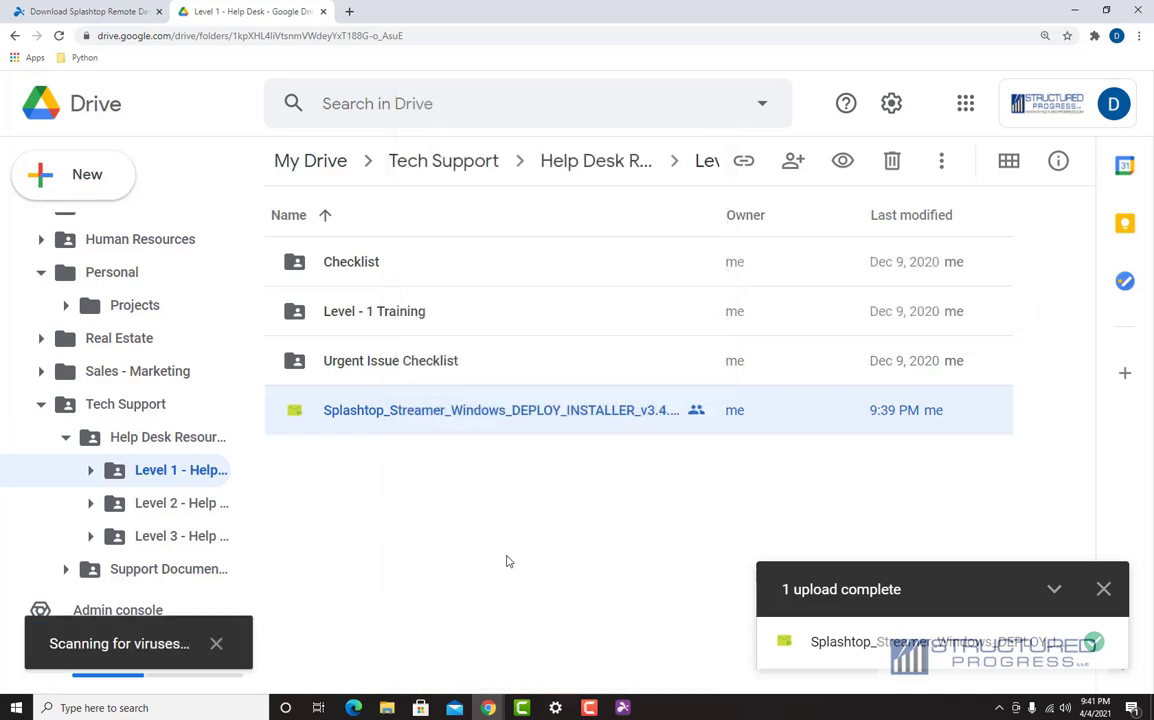
# Step: Search Drive for 'streamer' and select the Streamer installer among the results
pyautogui.click(310, 100)
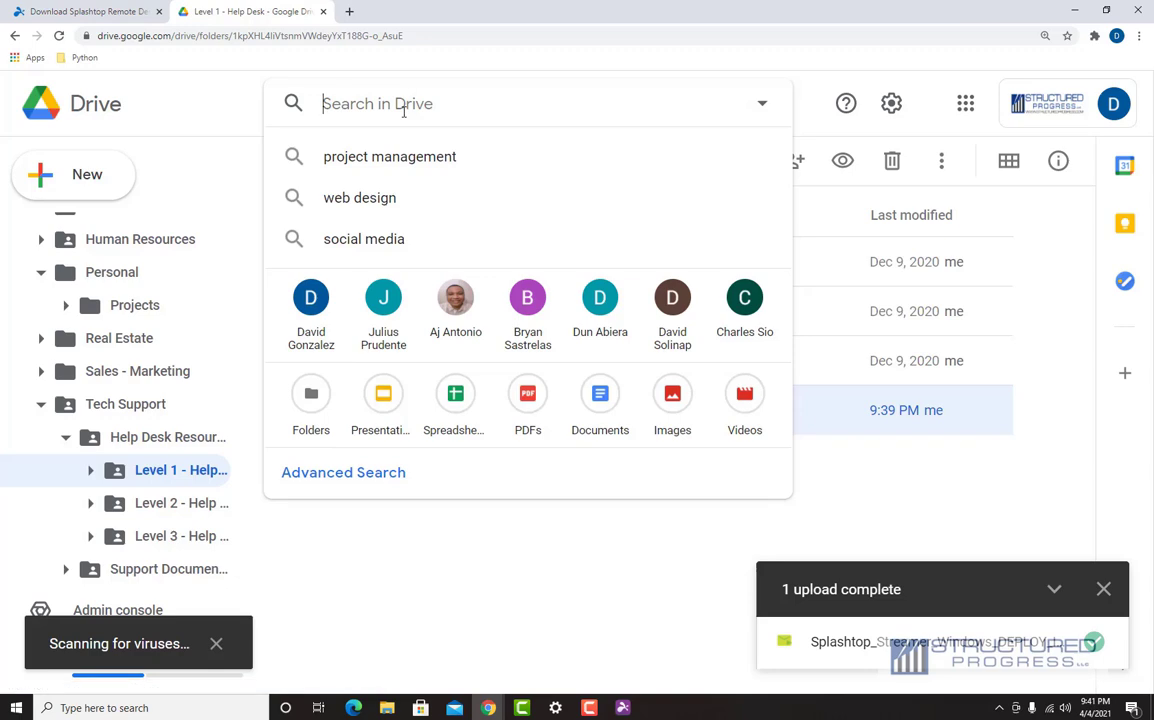
pyautogui.write('streamer')
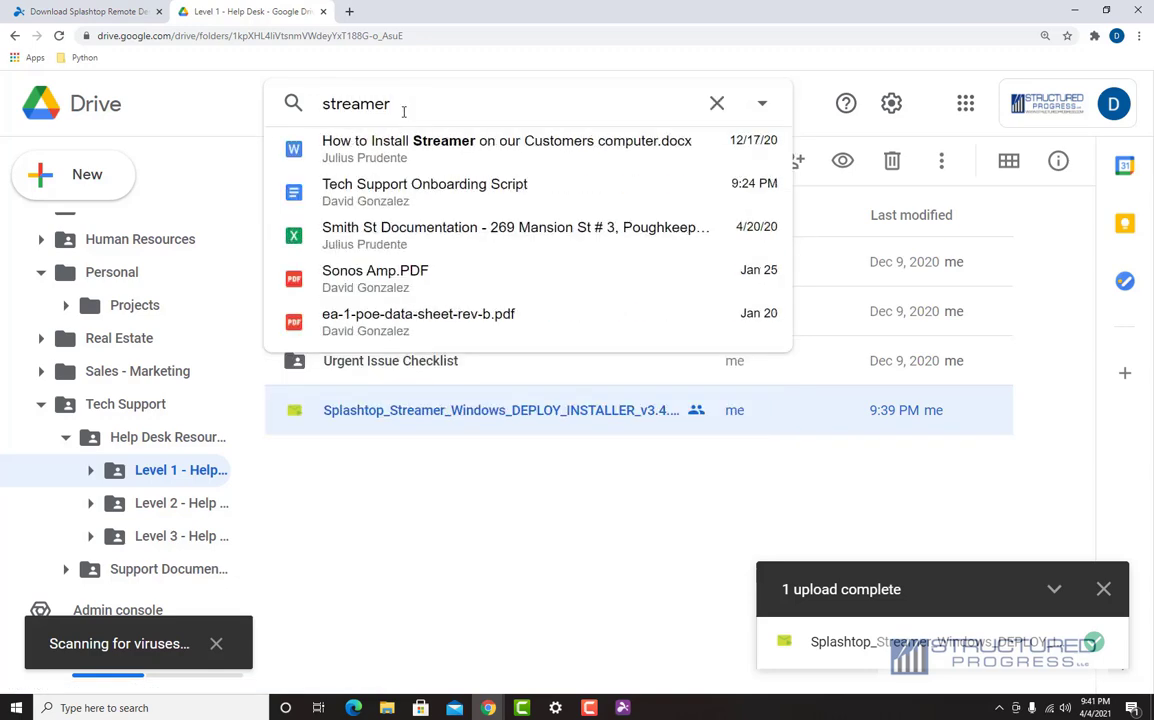
pyautogui.press('Return')
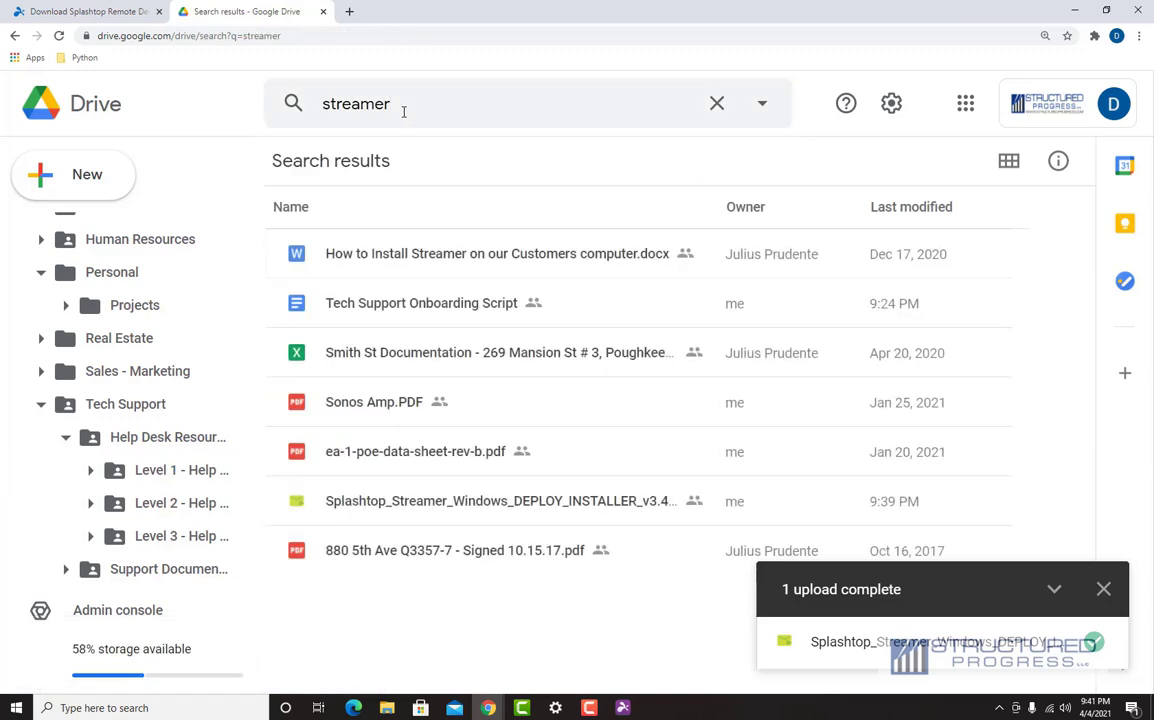
pyautogui.click(436, 518)
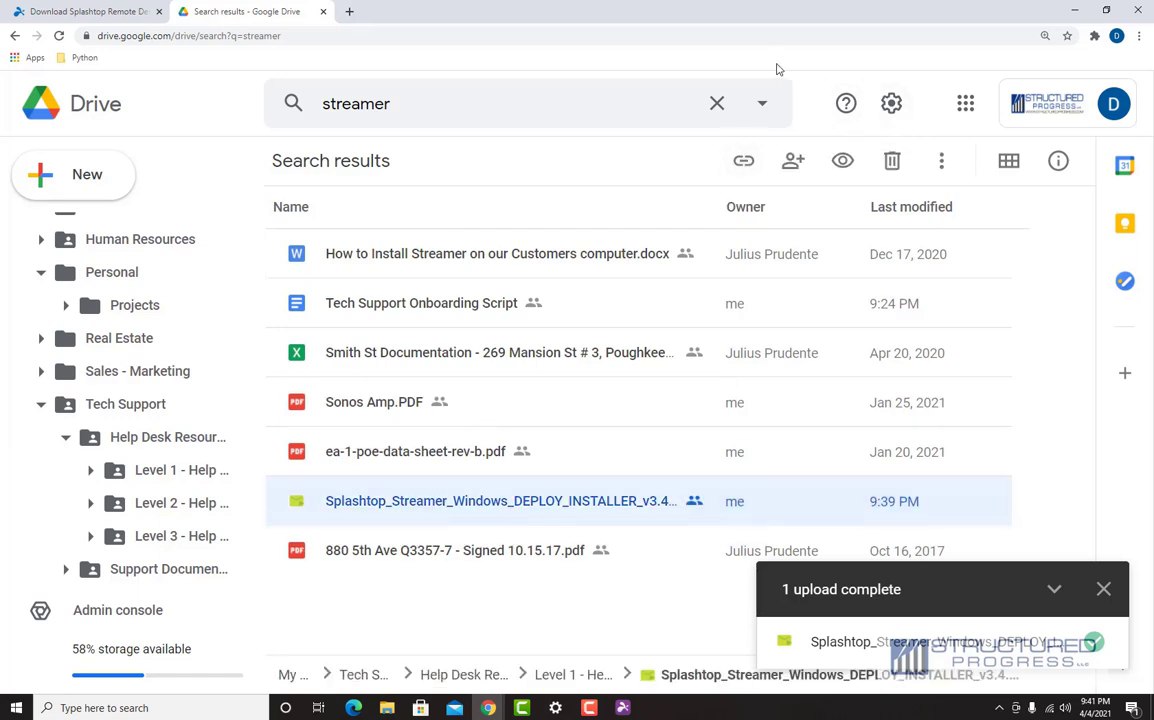
# Step: Launch the Streamer installer from Chrome's downloads and accept Drive's can't-scan warning with Download anyway
pyautogui.hotkey('ctrl', 'j')
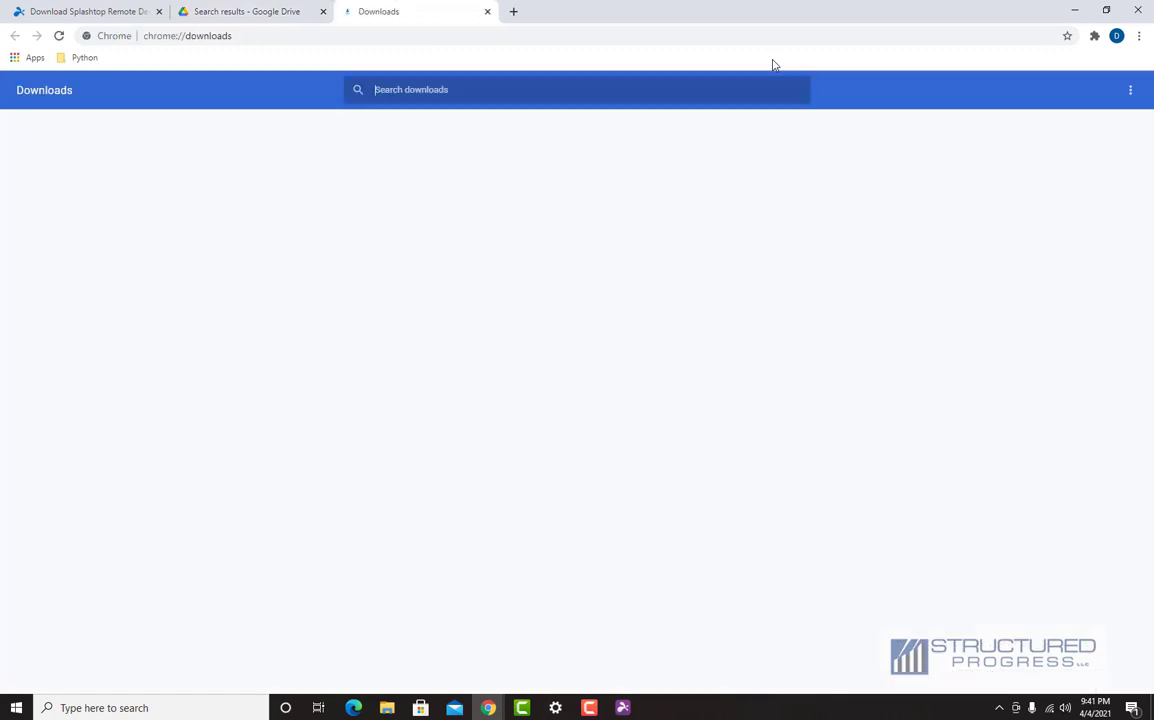
pyautogui.click(507, 172)
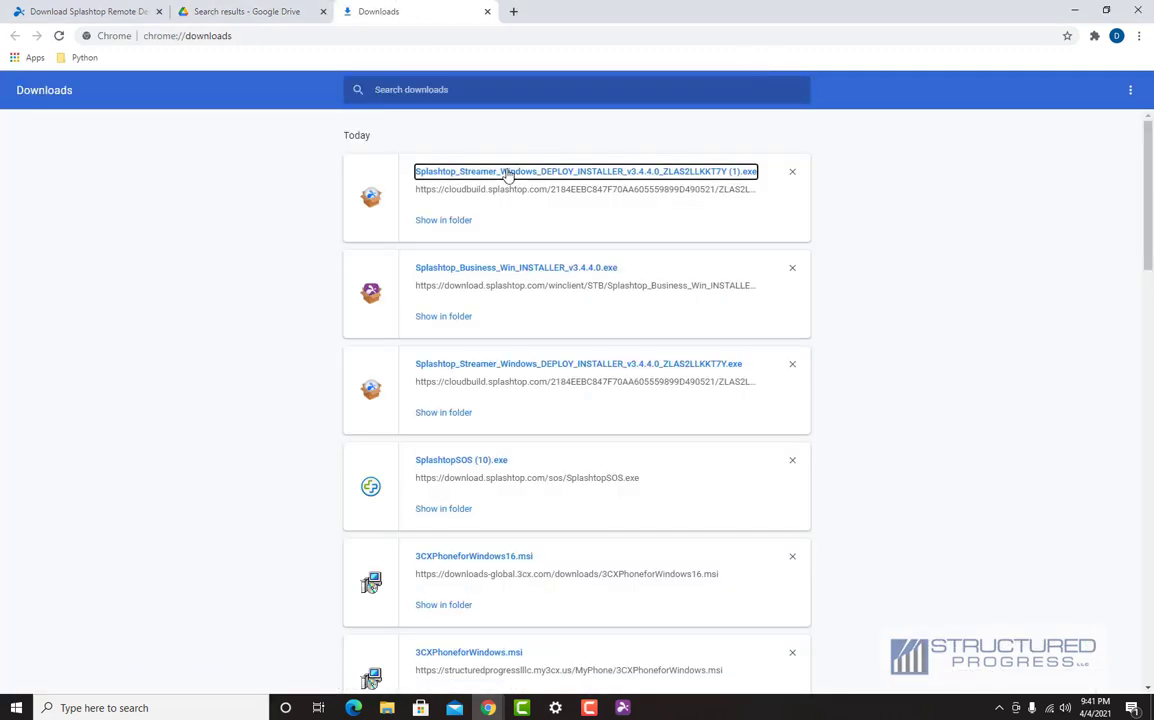
pyautogui.click(487, 13)
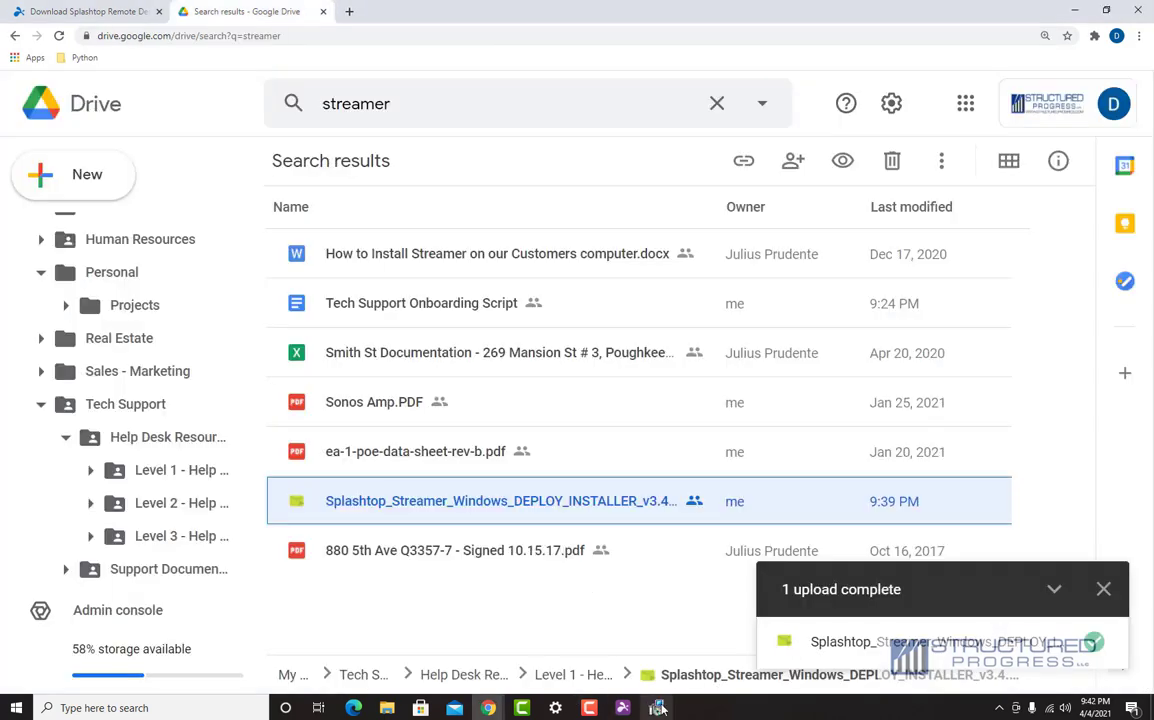
pyautogui.click(658, 707)
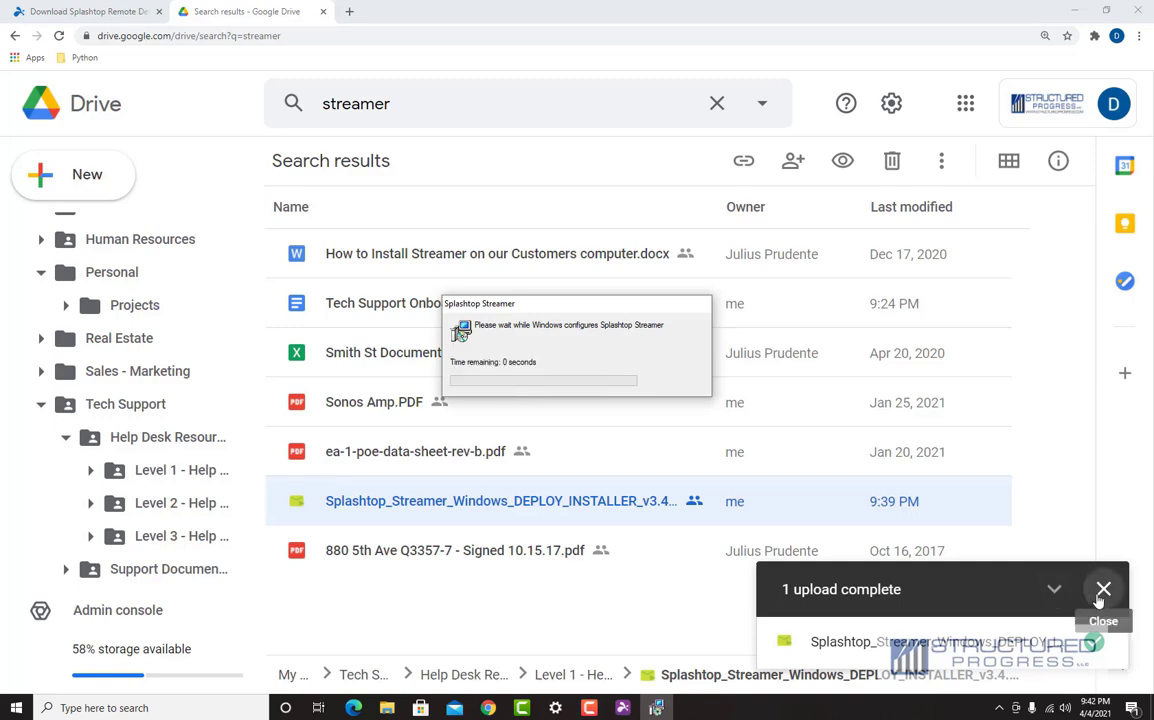
pyautogui.click(1102, 590)
pyautogui.click(658, 707)
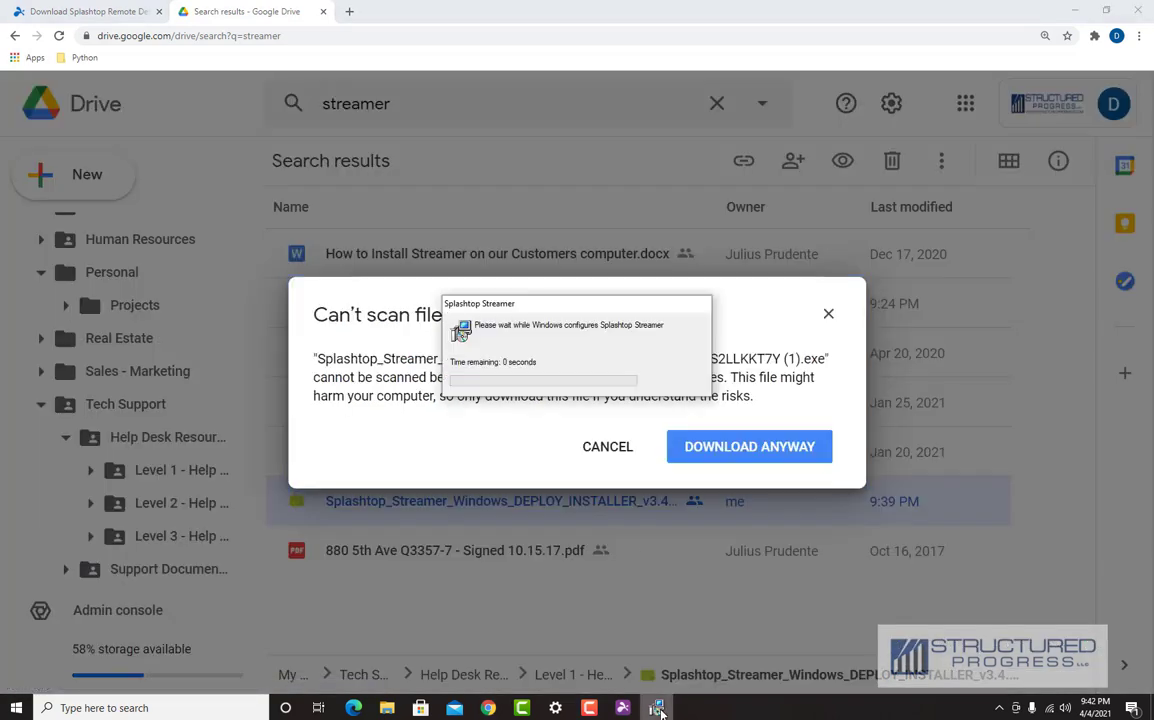
pyautogui.press('Return')
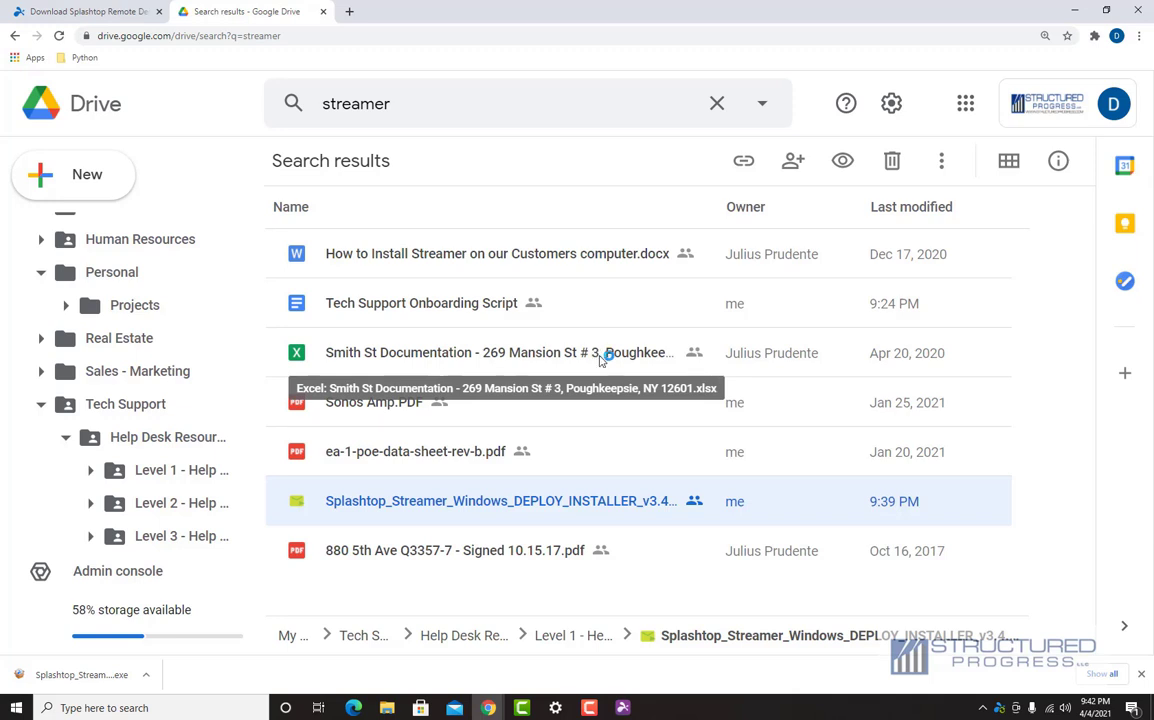
# Step: Bring up Splashtop Streamer and approve the team's deployment access to this computer
pyautogui.click(655, 708)
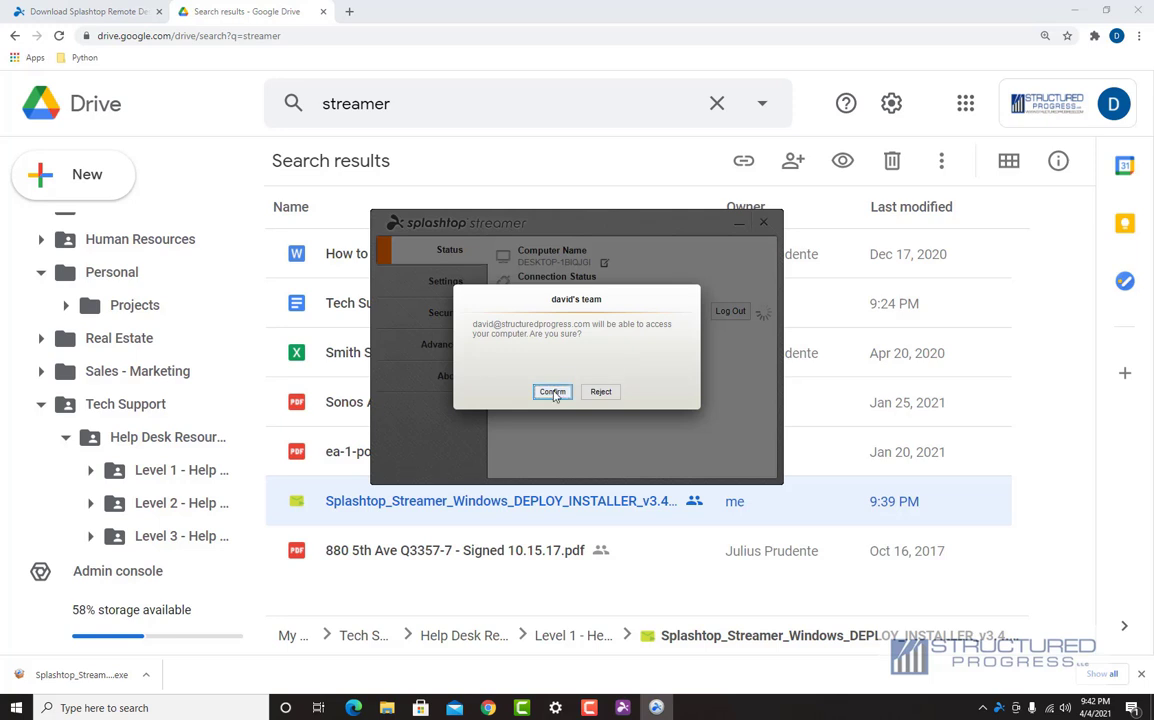
pyautogui.click(552, 392)
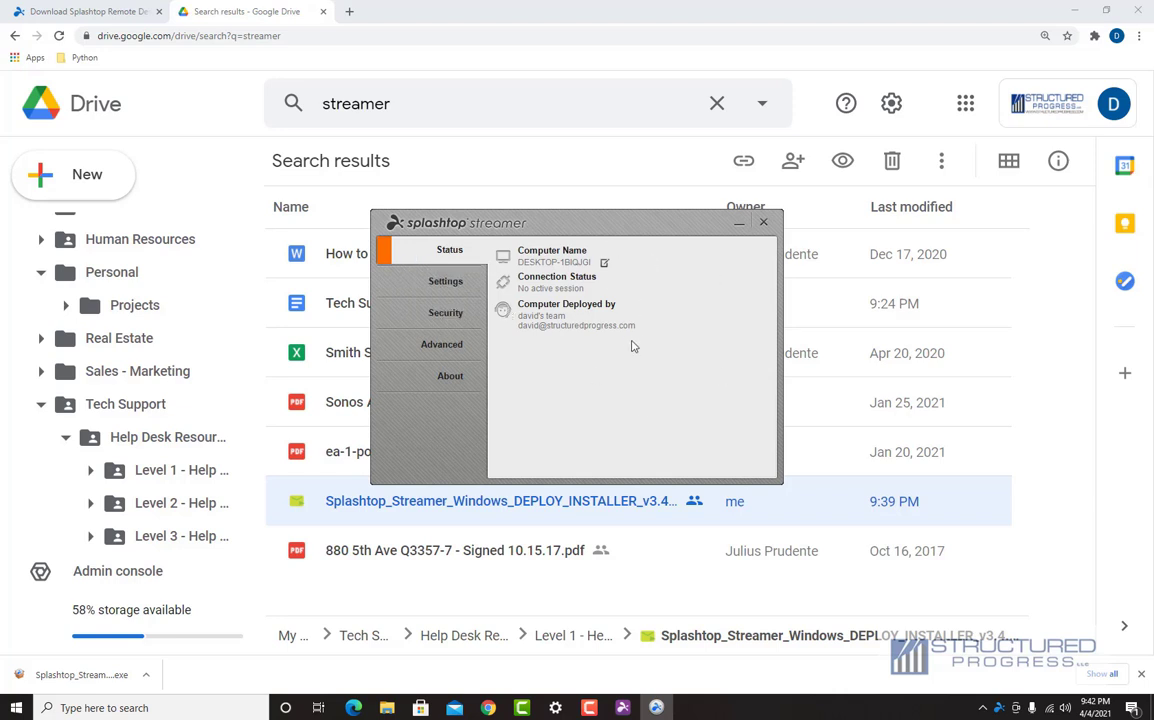
# Step: Rename the computer from DESKTOP-1BIQJGI to Structured Progress plus the office street address and save
pyautogui.click(605, 264)
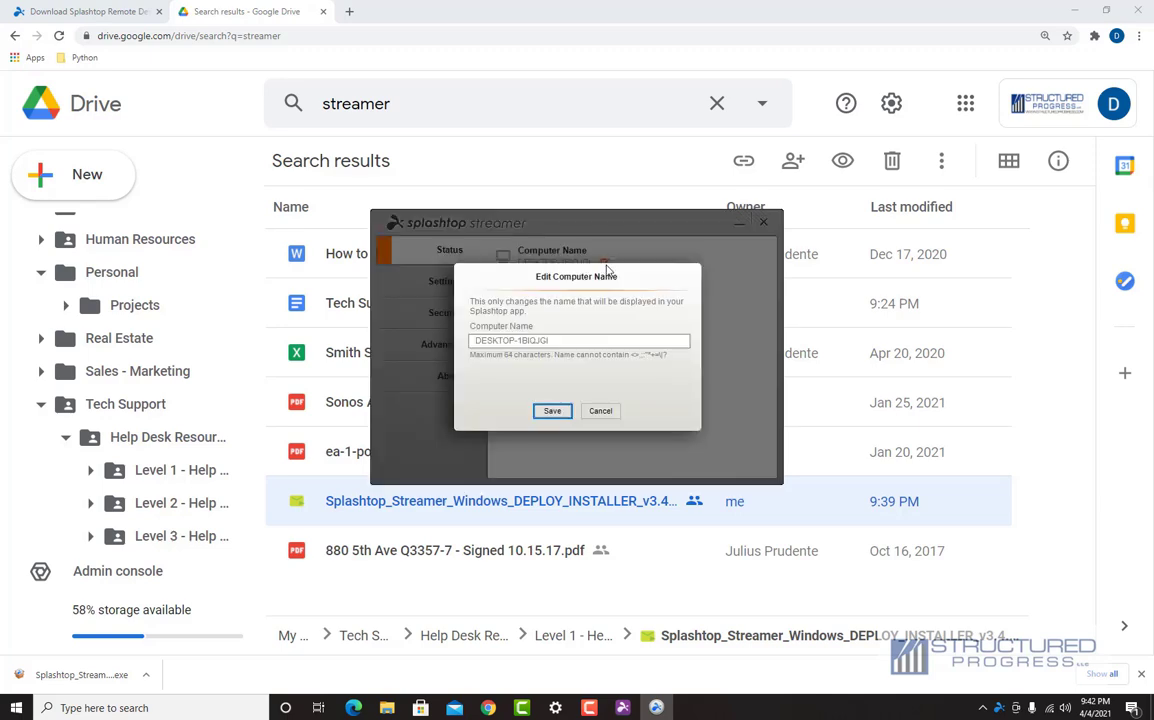
pyautogui.tripleClick(577, 339)
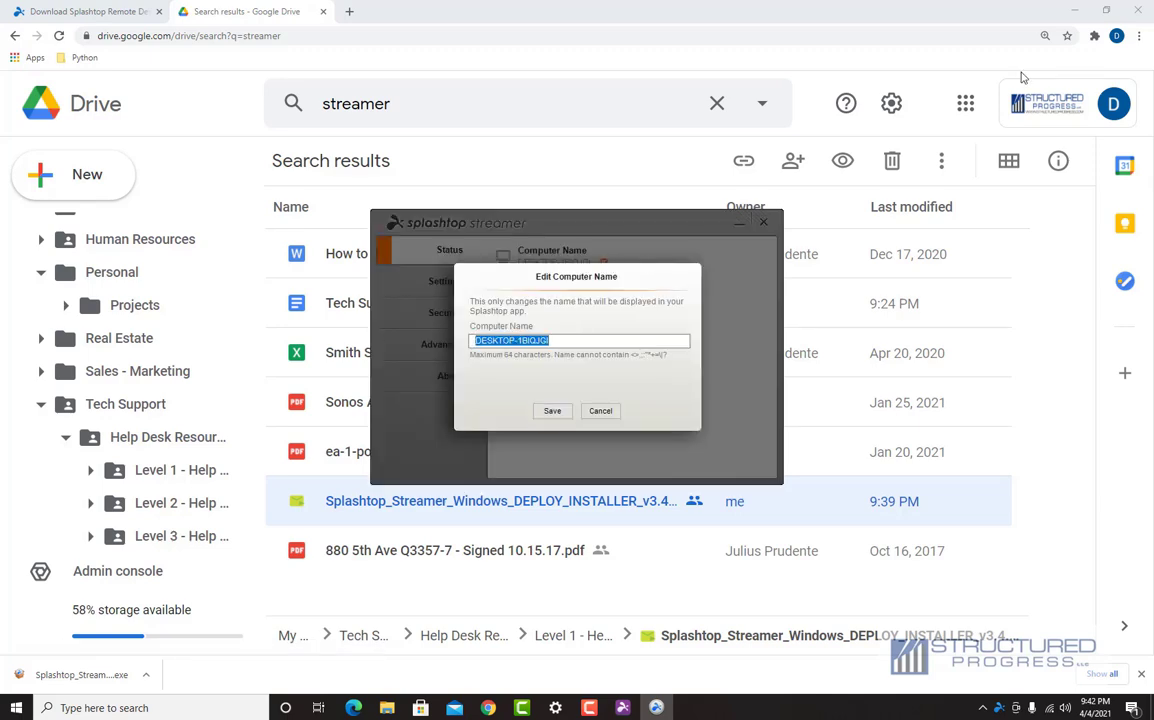
pyautogui.write('David')
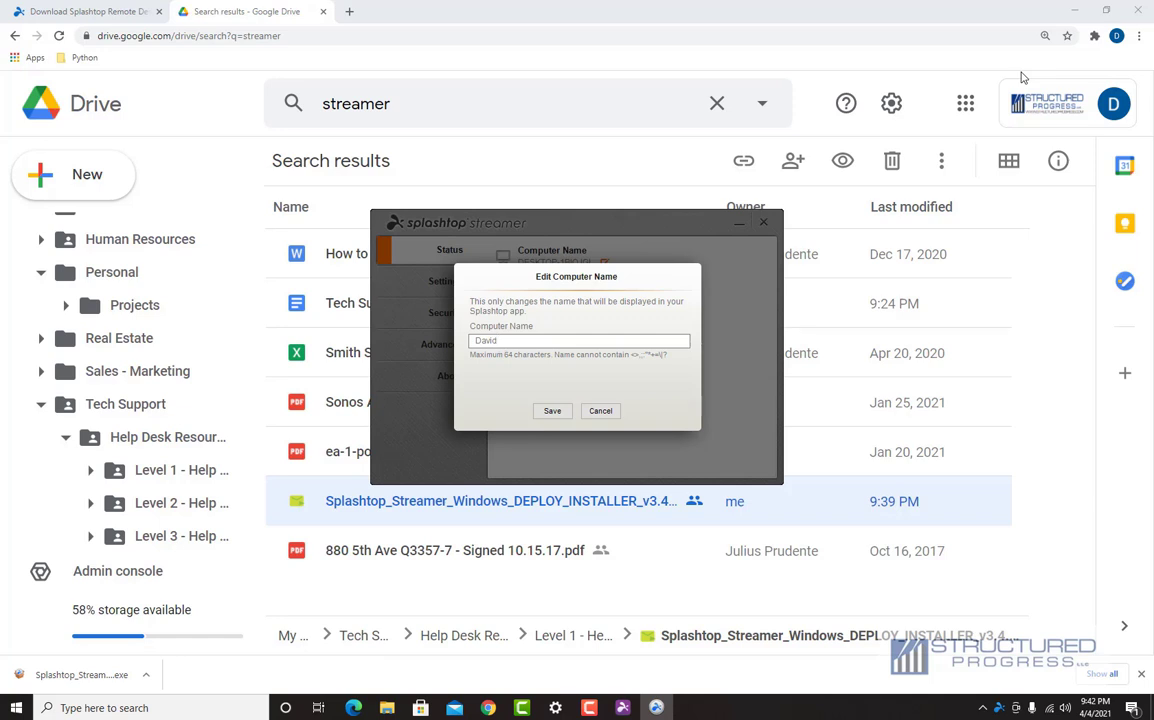
pyautogui.press('BackSpace')
pyautogui.press('BackSpace')
pyautogui.press('BackSpace')
pyautogui.press('BackSpace')
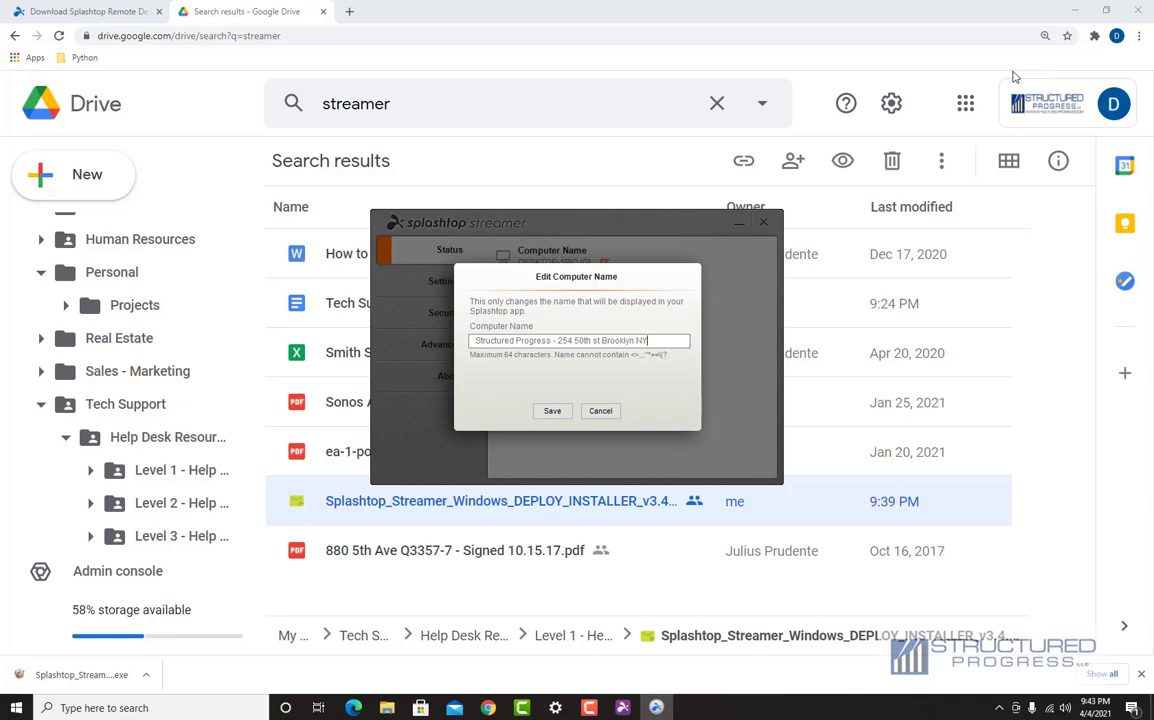
pyautogui.click(551, 411)
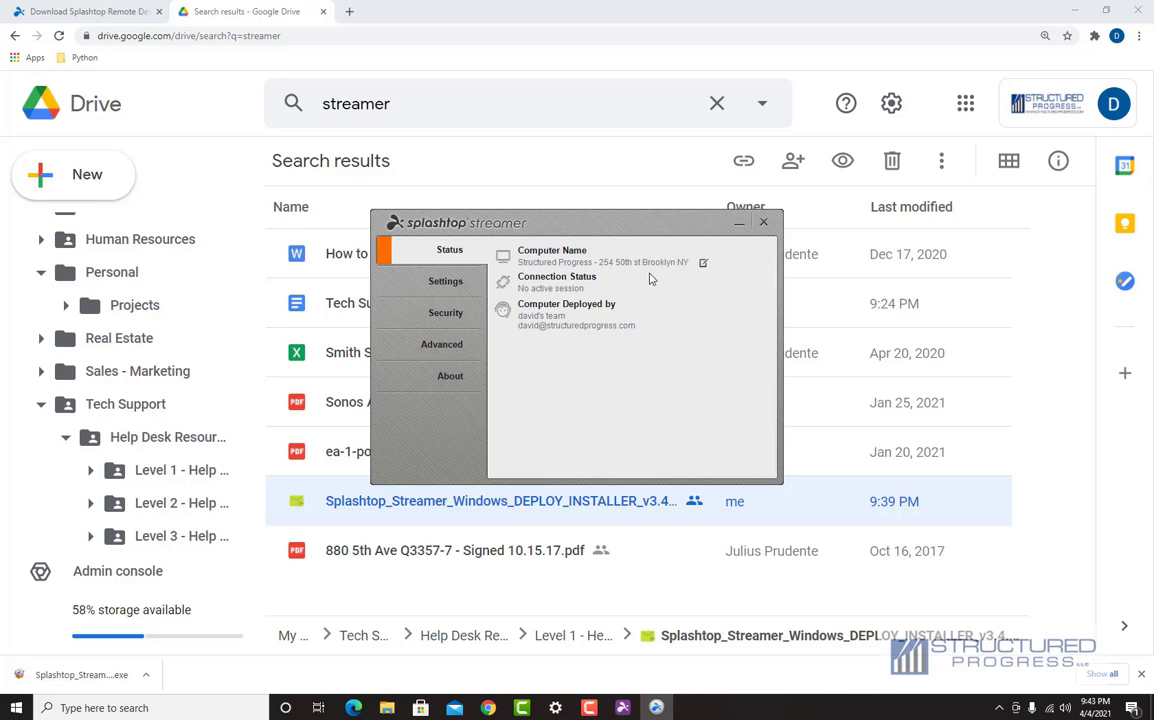
pyautogui.click(622, 707)
# Step: Refresh the Business list, search 'struct' to find Structured Progress, and move the Streamer window aside
pyautogui.click(280, 118)
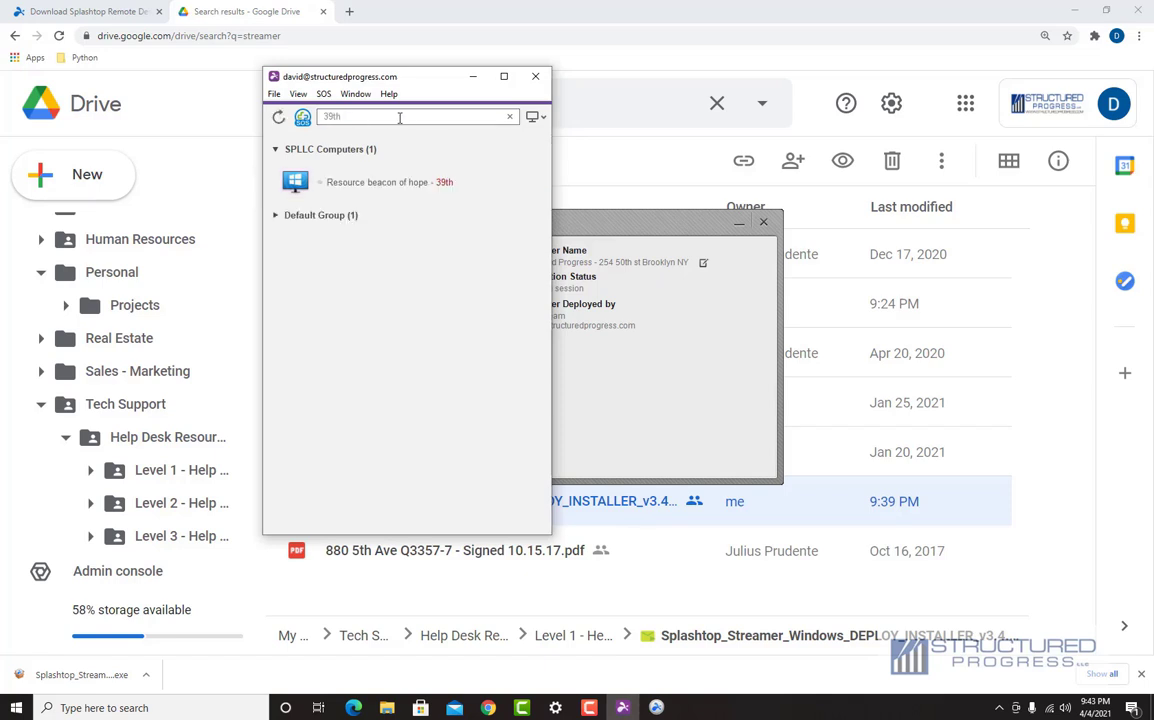
pyautogui.moveTo(345, 115); pyautogui.dragTo(292, 117)
pyautogui.write('struct')
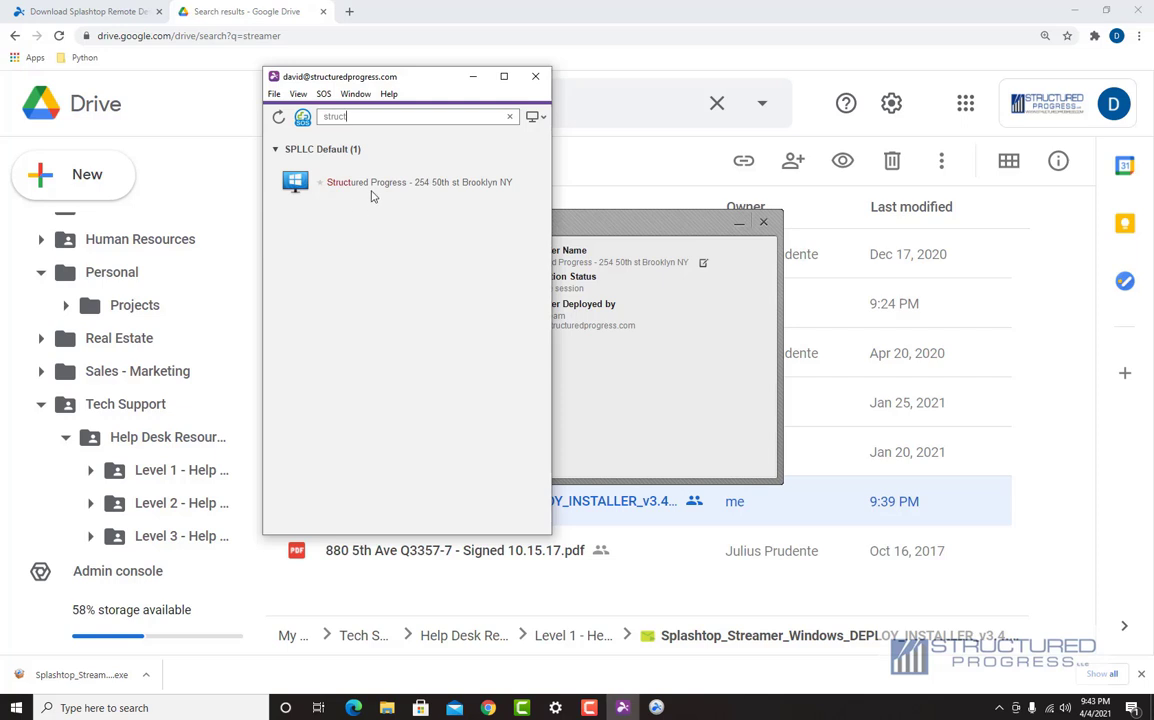
pyautogui.click(697, 230)
pyautogui.moveTo(697, 230); pyautogui.dragTo(546, 230)
pyautogui.moveTo(452, 221); pyautogui.dragTo(875, 167)
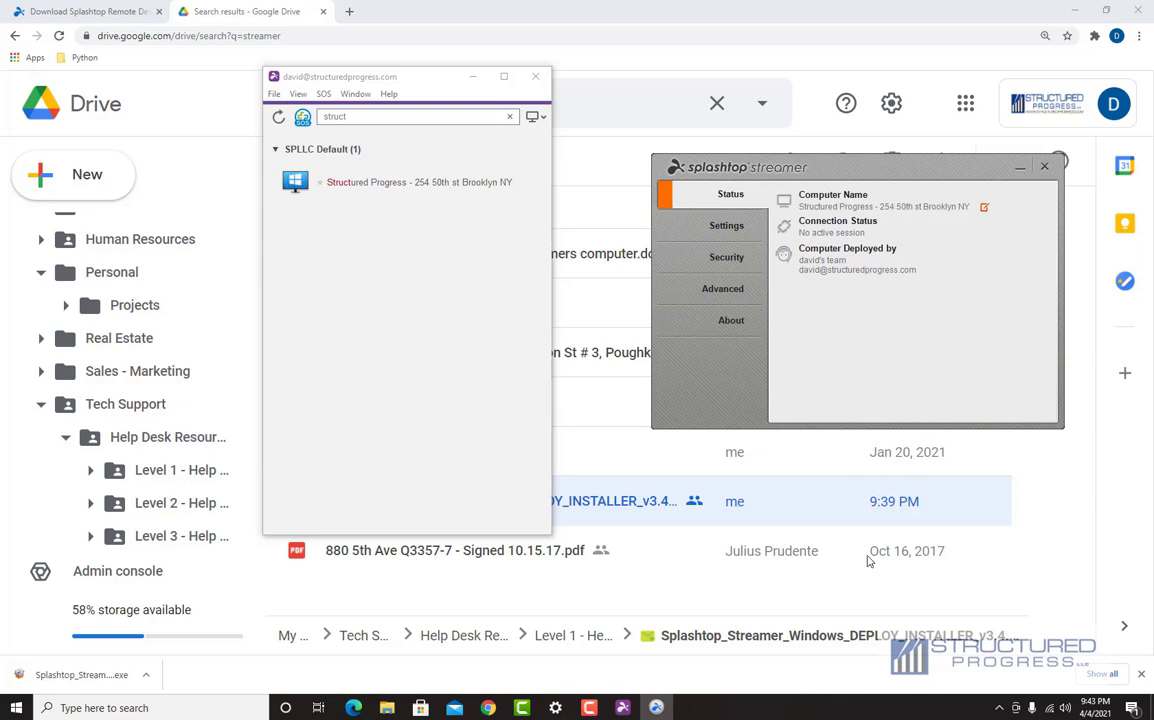
pyautogui.click(8, 708)
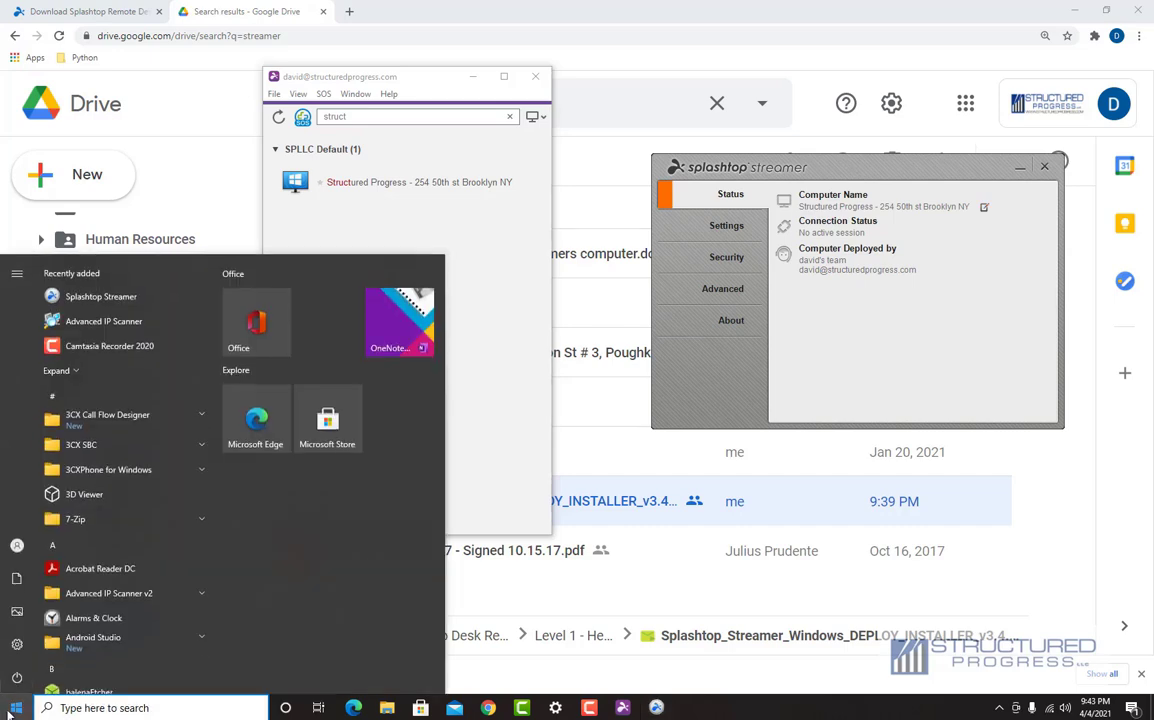
# Step: Search Windows for 'power' and open the Edit power plan settings
pyautogui.click(65, 708)
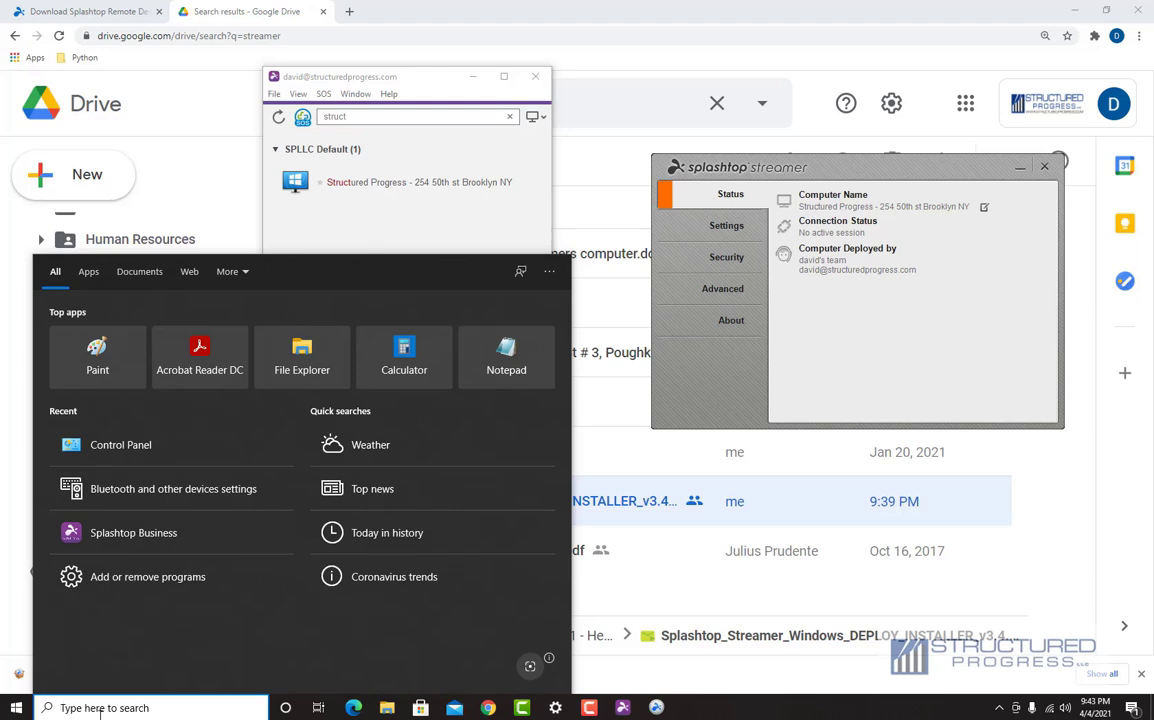
pyautogui.write('w')
pyautogui.press('BackSpace')
pyautogui.write('structuredpro')
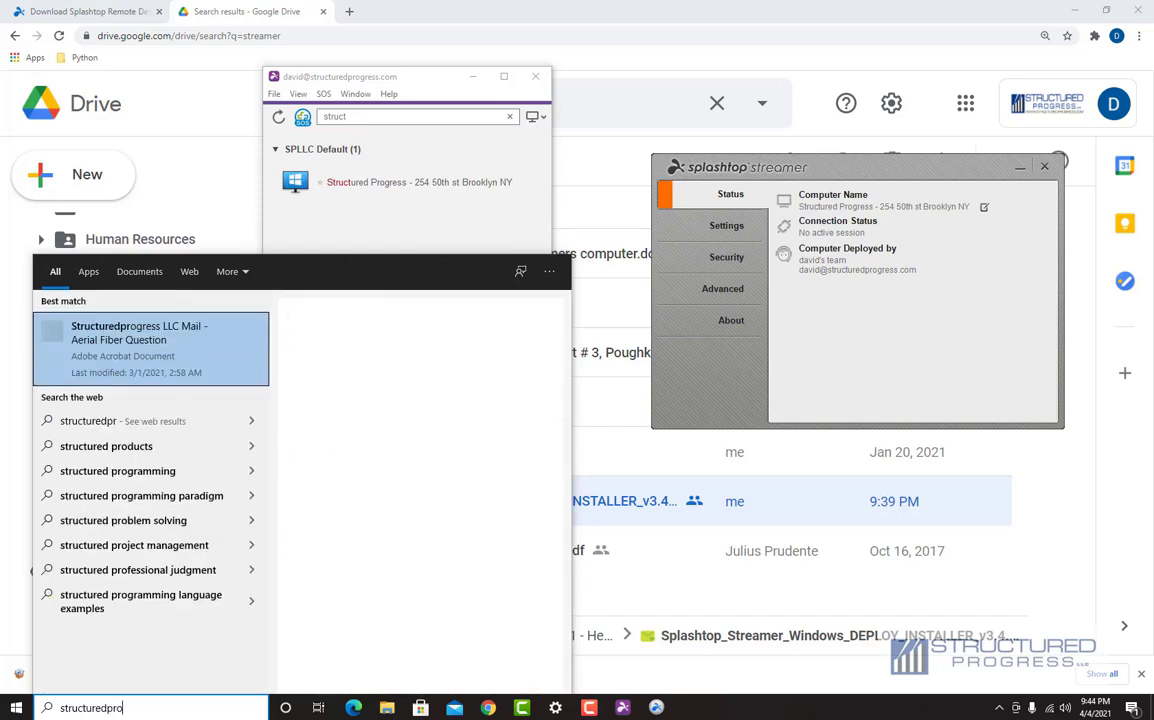
pyautogui.press('BackSpace')
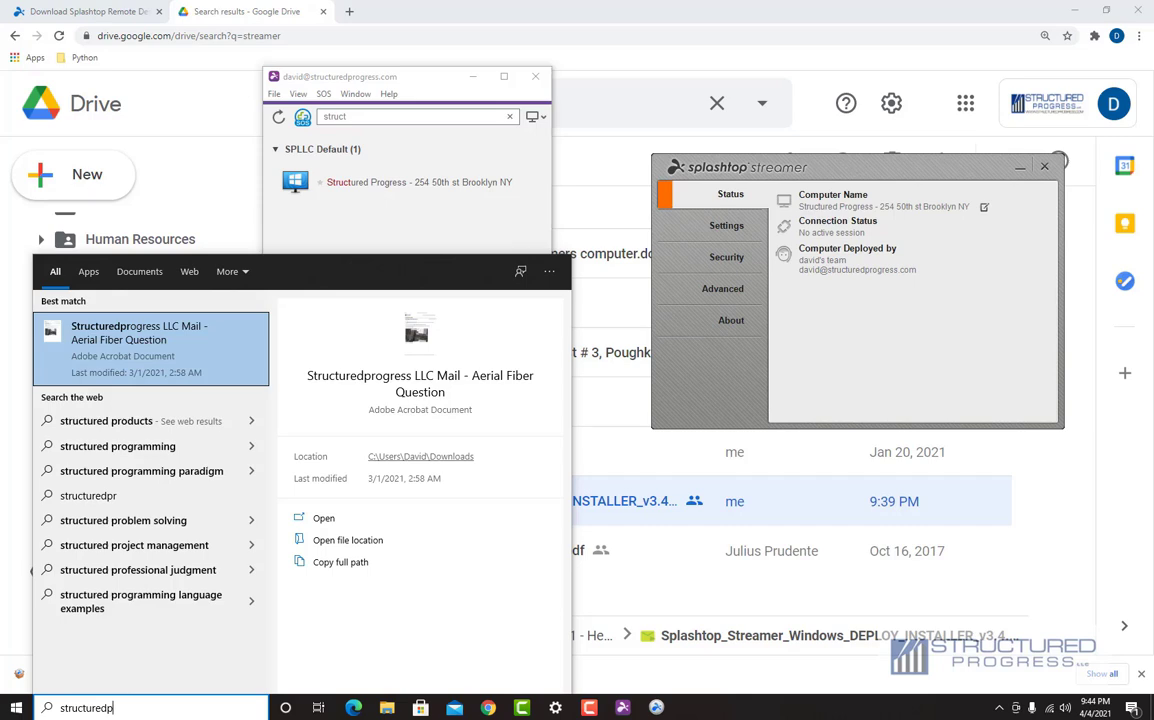
pyautogui.press('BackSpace')
pyautogui.press('BackSpace')
pyautogui.press('BackSpace')
pyautogui.press('BackSpace')
pyautogui.press('BackSpace')
pyautogui.press('BackSpace')
pyautogui.press('BackSpace')
pyautogui.press('BackSpace')
pyautogui.press('BackSpace')
pyautogui.press('BackSpace')
pyautogui.press('BackSpace')
pyautogui.write('power')
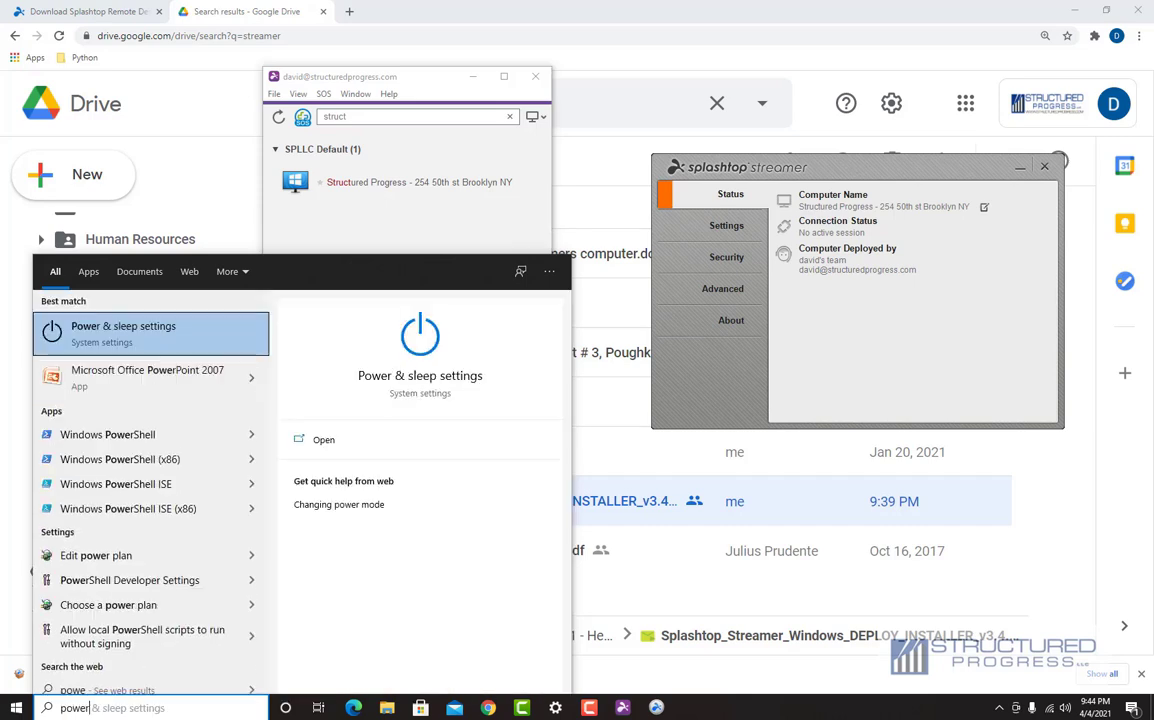
pyautogui.press('BackSpace')
pyautogui.press('BackSpace')
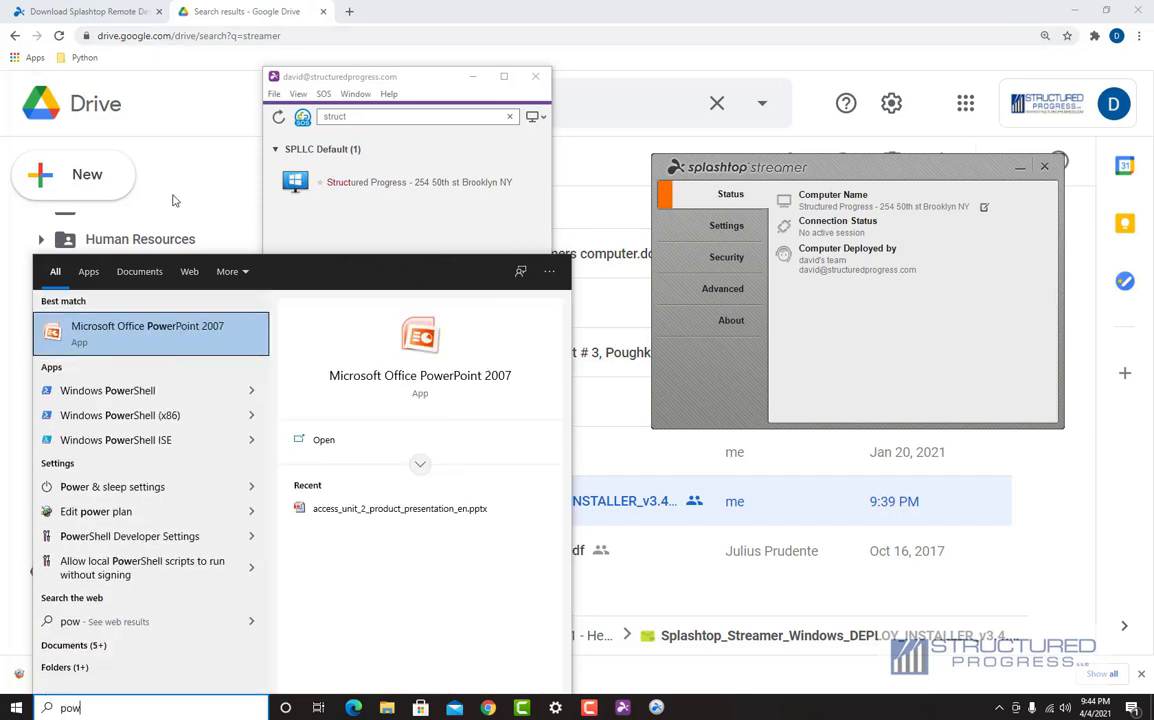
pyautogui.press('BackSpace')
pyautogui.write('wer')
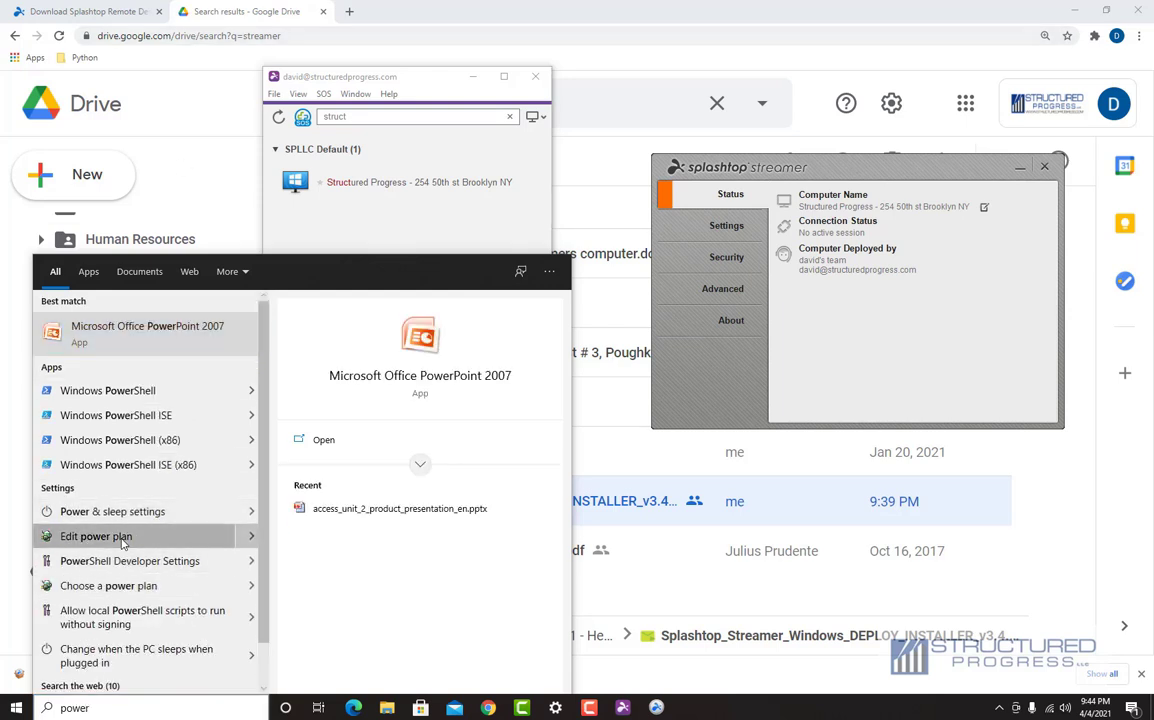
pyautogui.press('Escape')
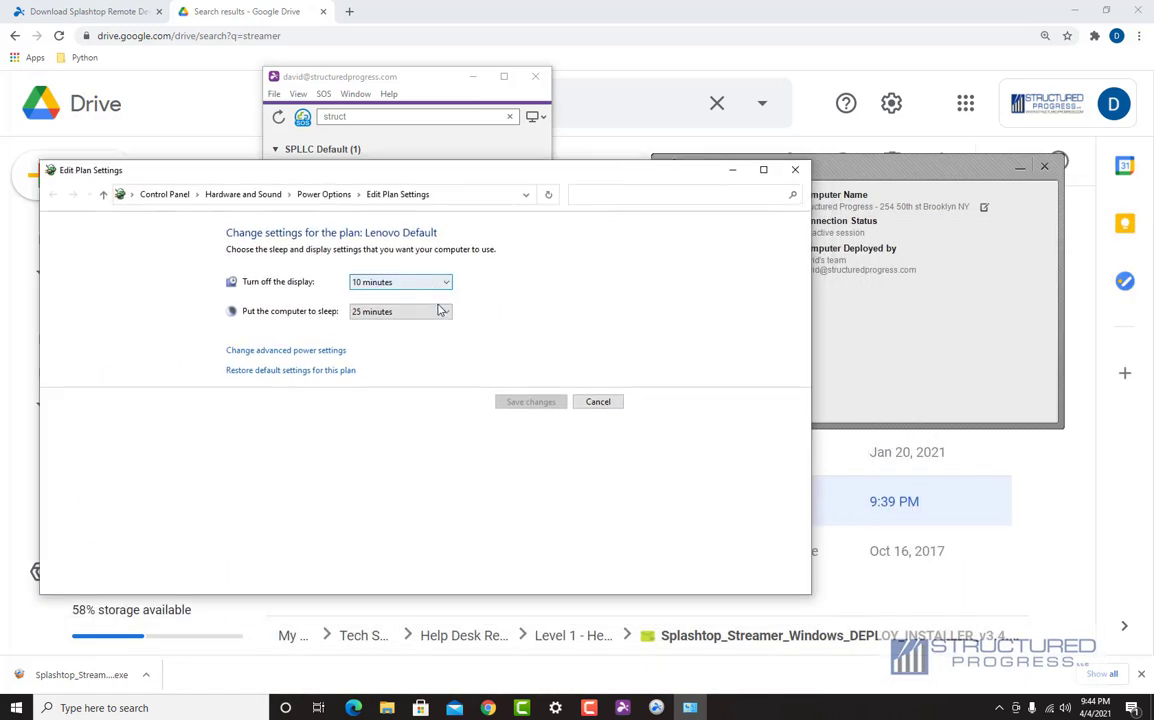
# Step: Set the Lenovo Default plan's 'Put the computer to sleep' to Never and save changes
pyautogui.click(441, 312)
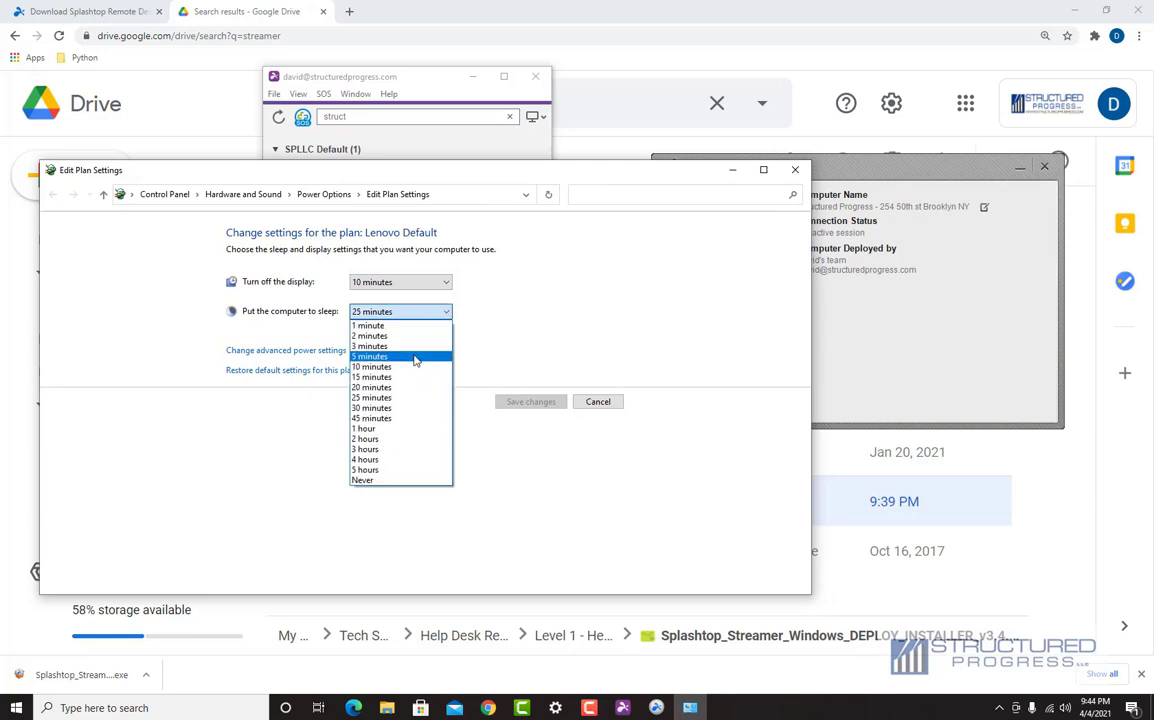
pyautogui.click(387, 479)
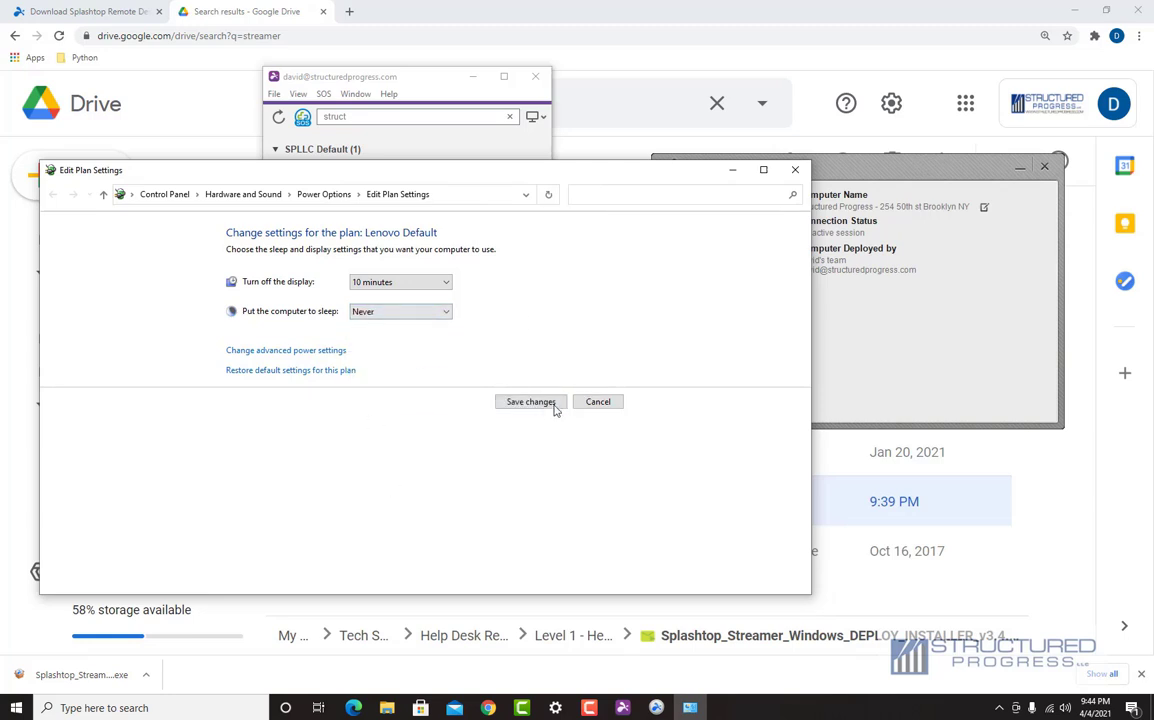
pyautogui.click(545, 403)
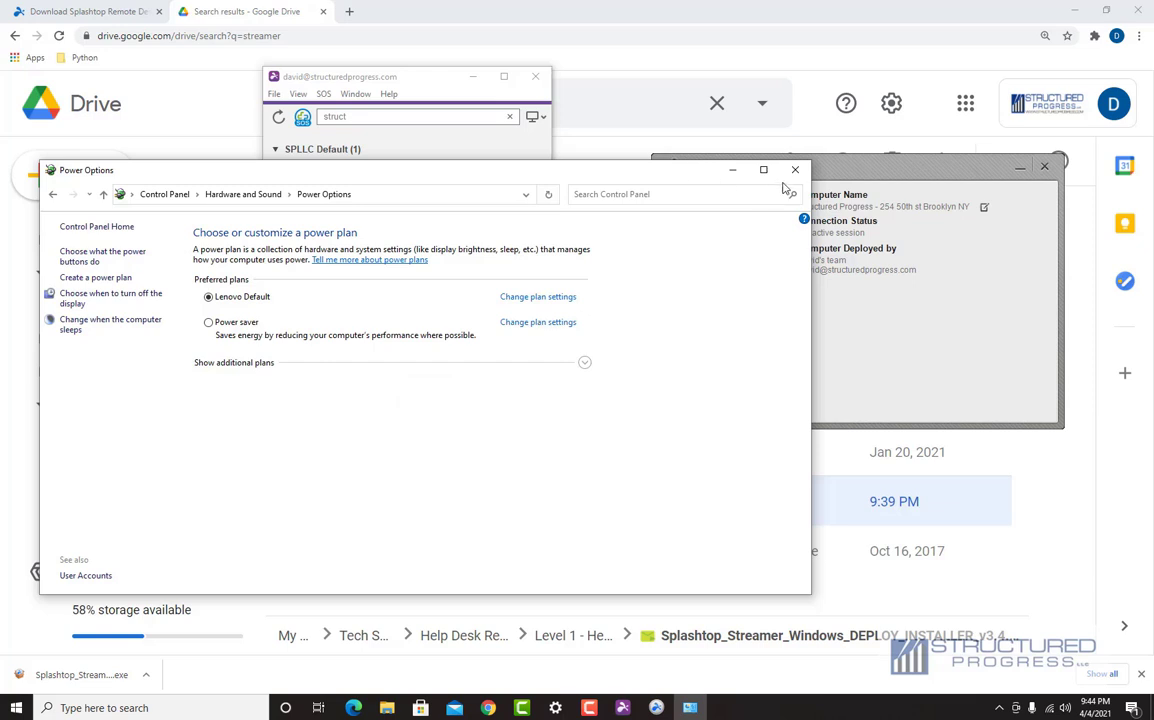
pyautogui.click(53, 194)
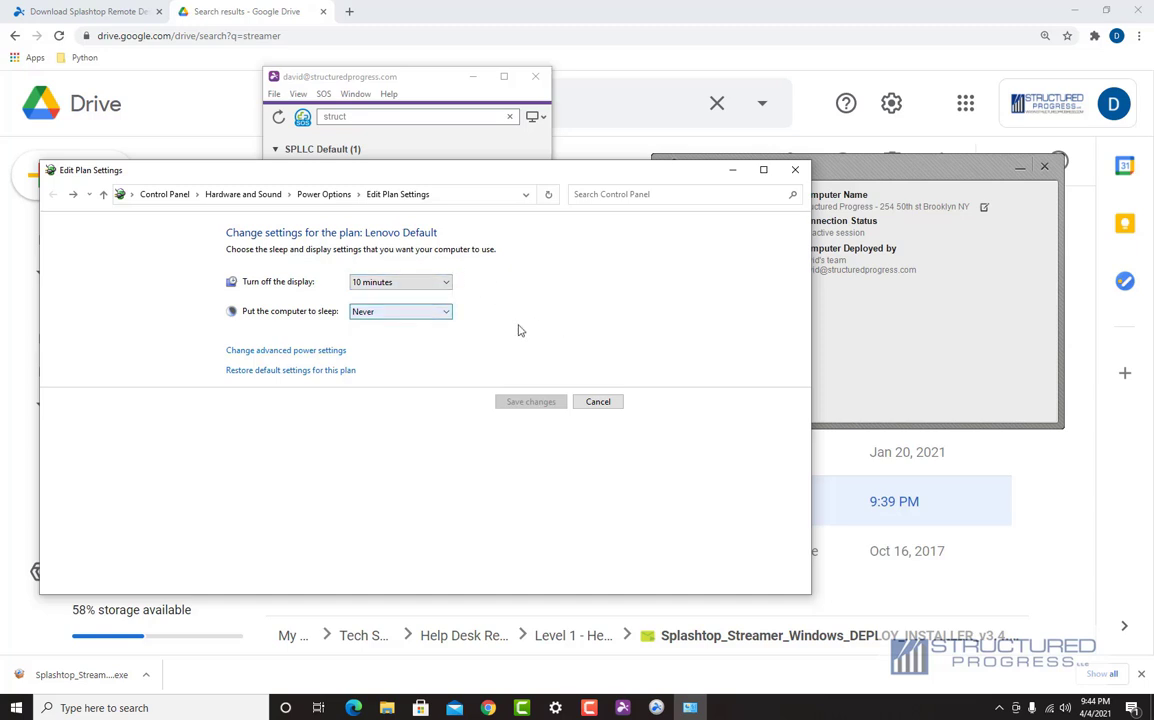
# Step: Search Control Panel for 'power' and open the Lenovo Default plan's settings under Power Options
pyautogui.click(160, 194)
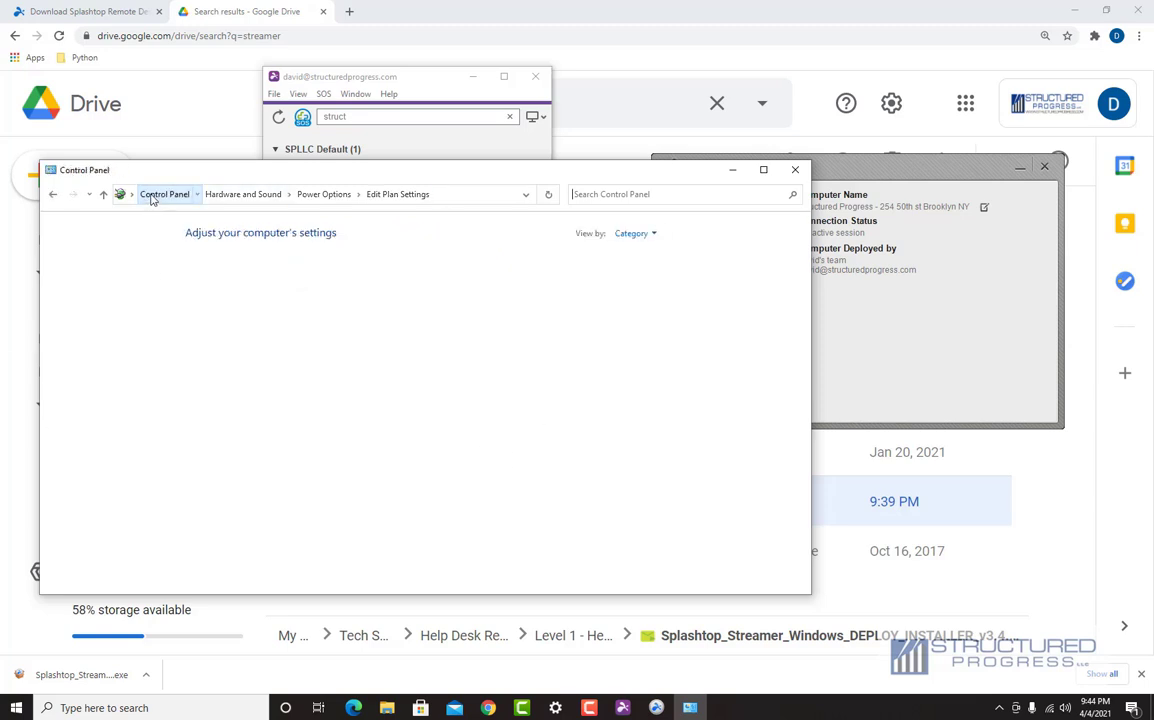
pyautogui.click(630, 195)
pyautogui.write('power')
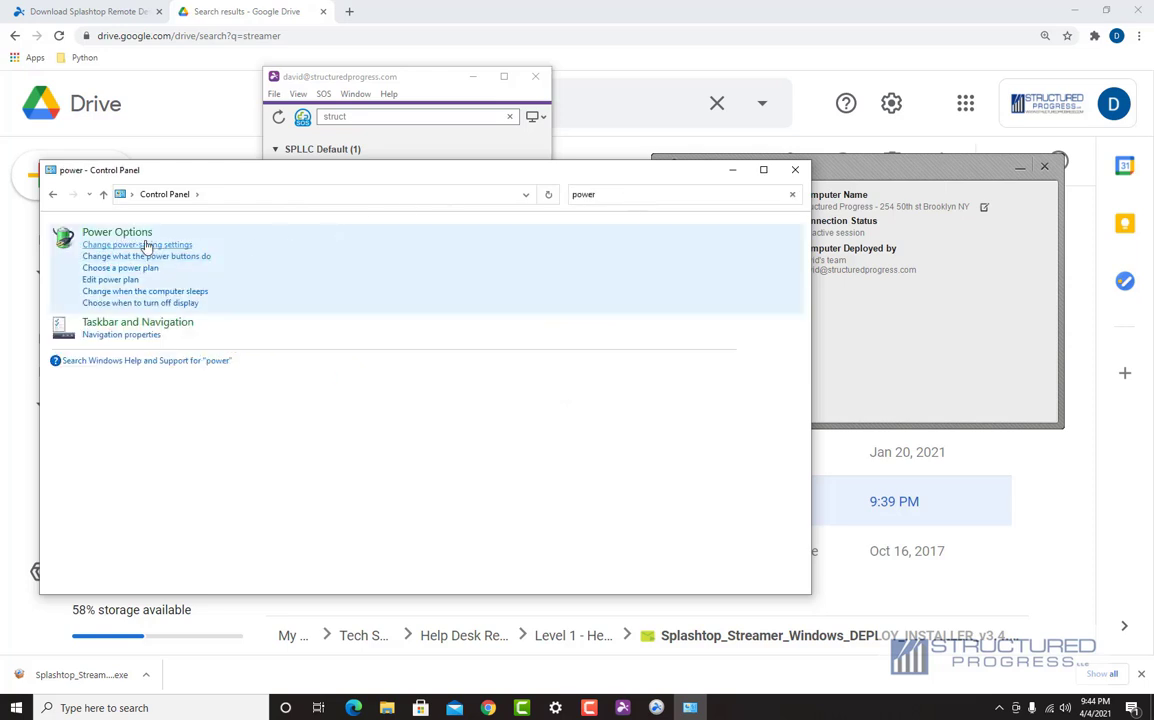
pyautogui.click(117, 232)
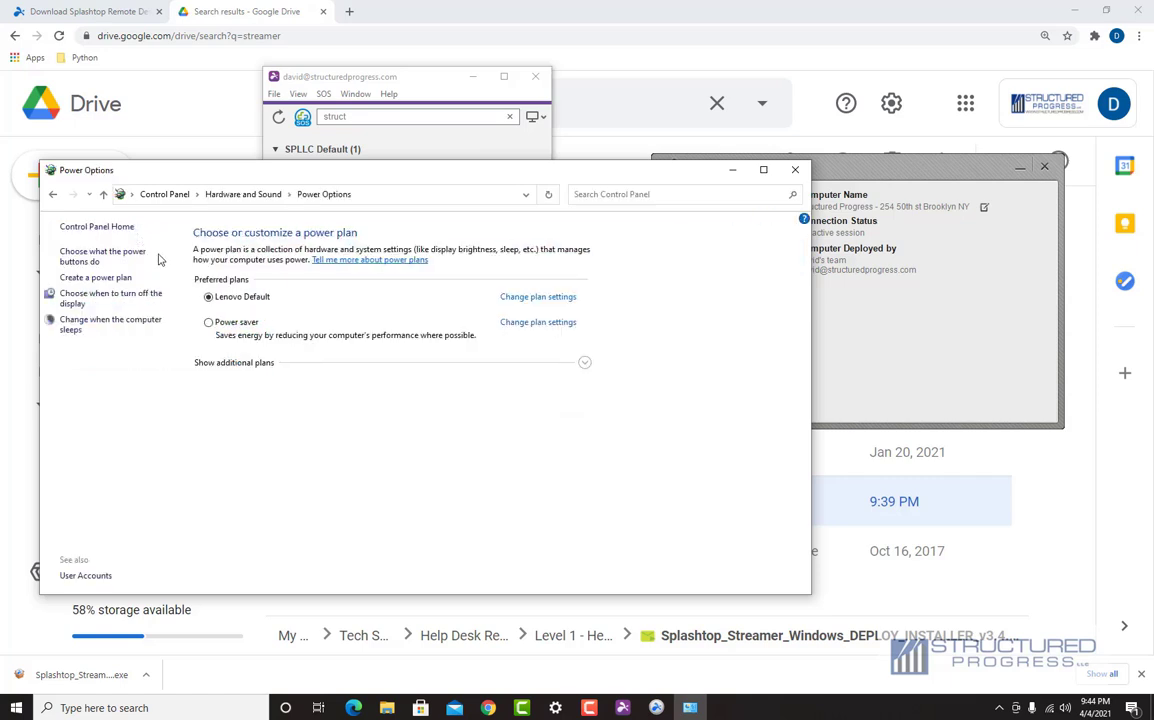
pyautogui.click(533, 299)
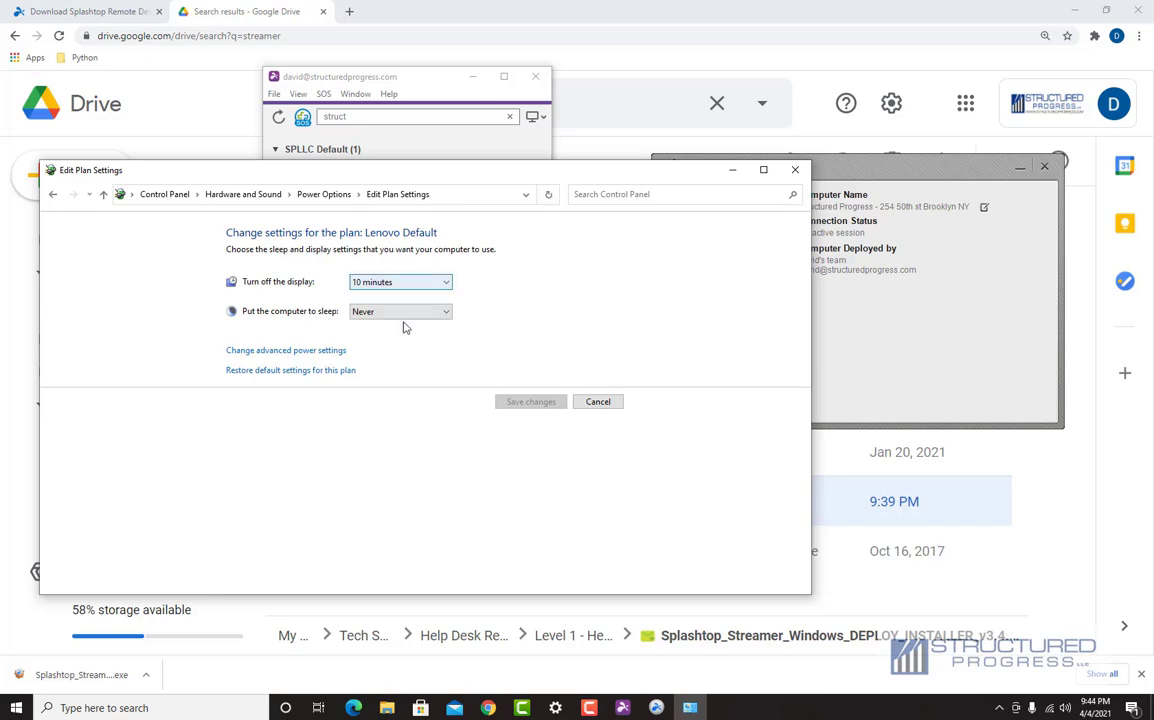
# Step: Reopen the power plan editor via Start search to confirm sleep is Never, then close it
pyautogui.click(16, 707)
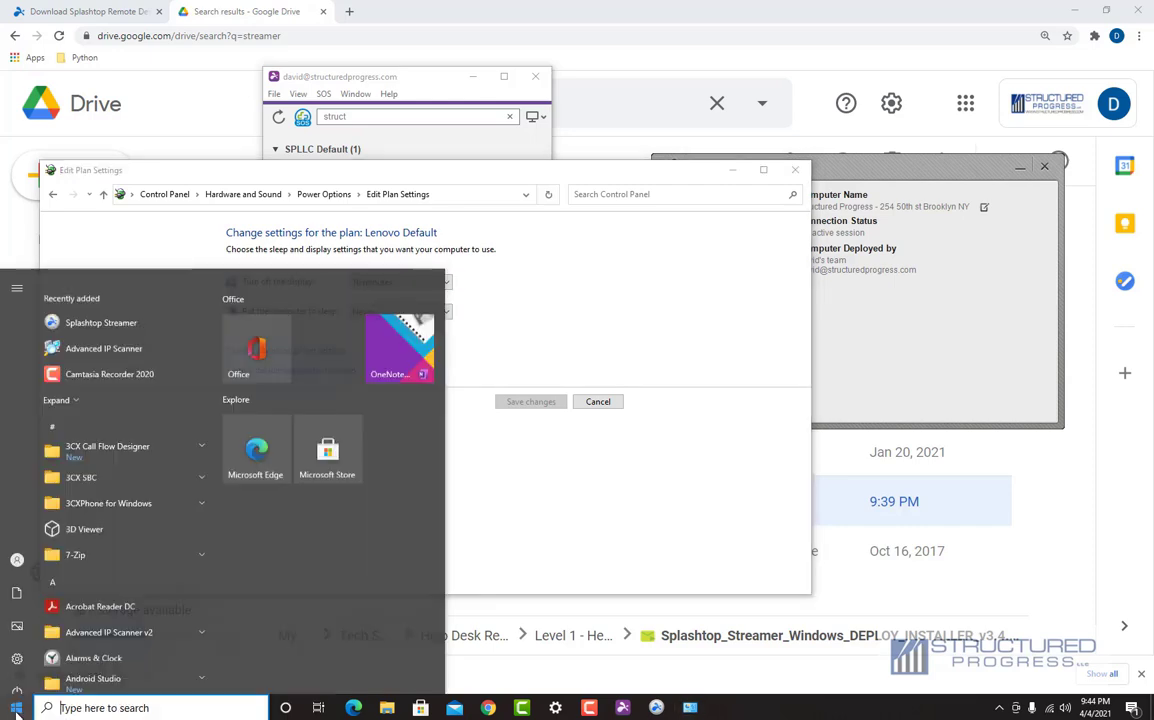
pyautogui.write('power')
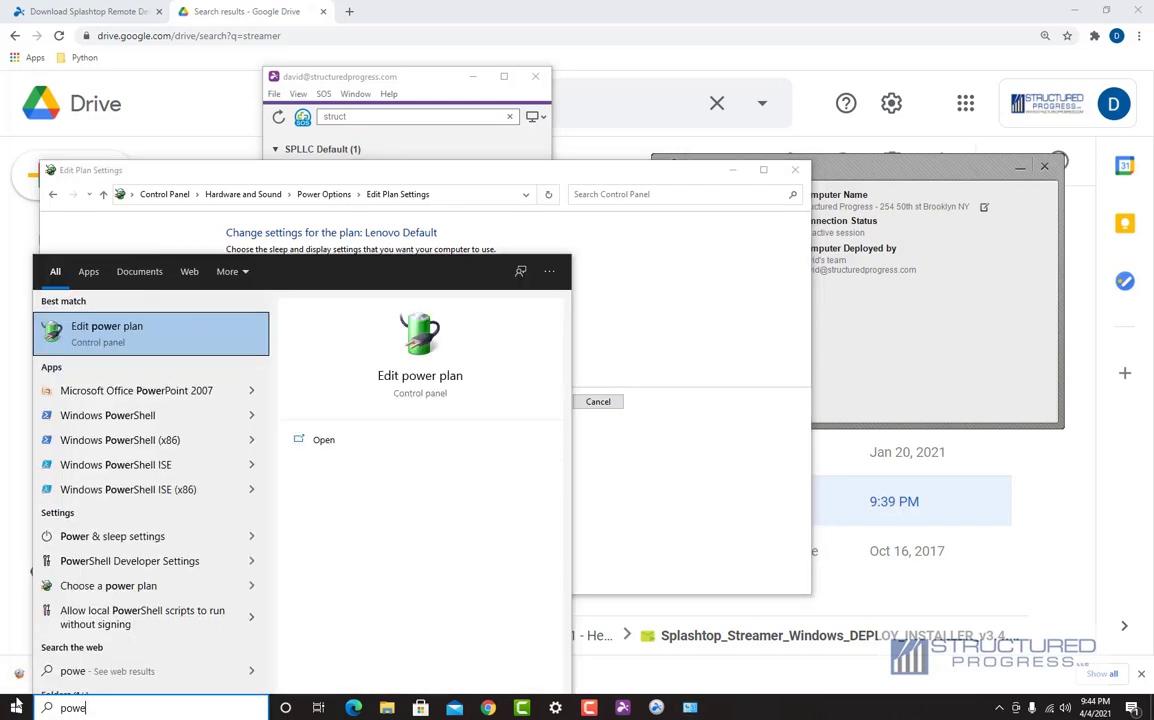
pyautogui.click(114, 338)
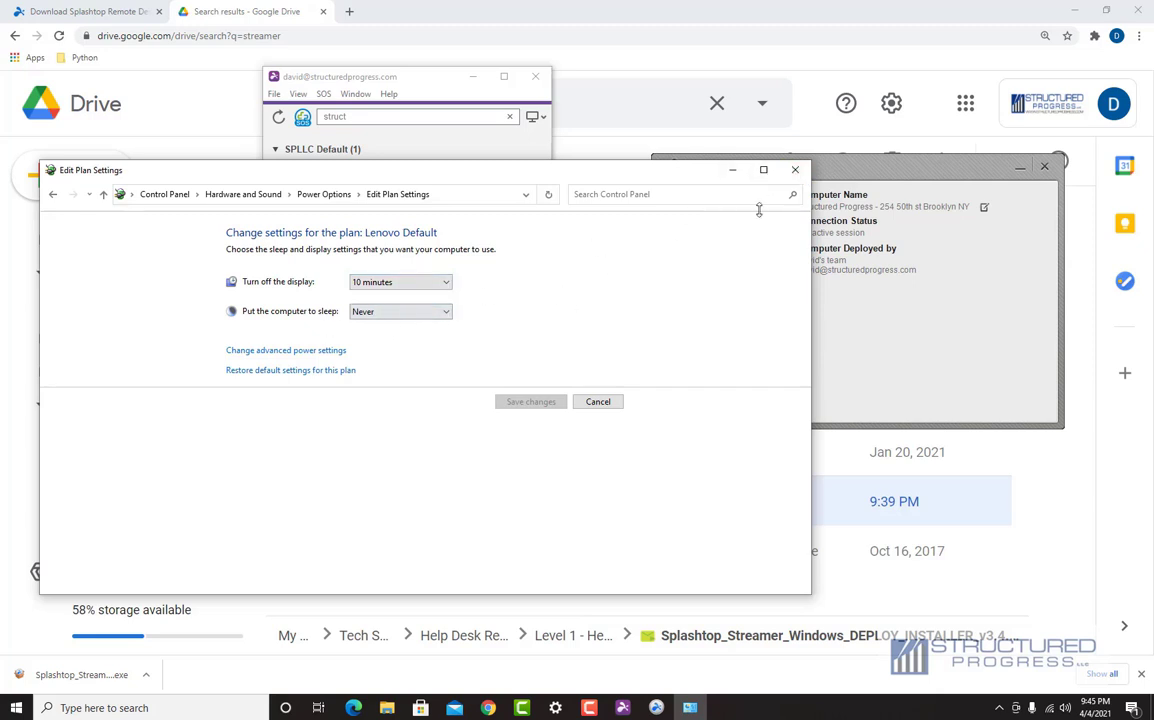
pyautogui.click(795, 172)
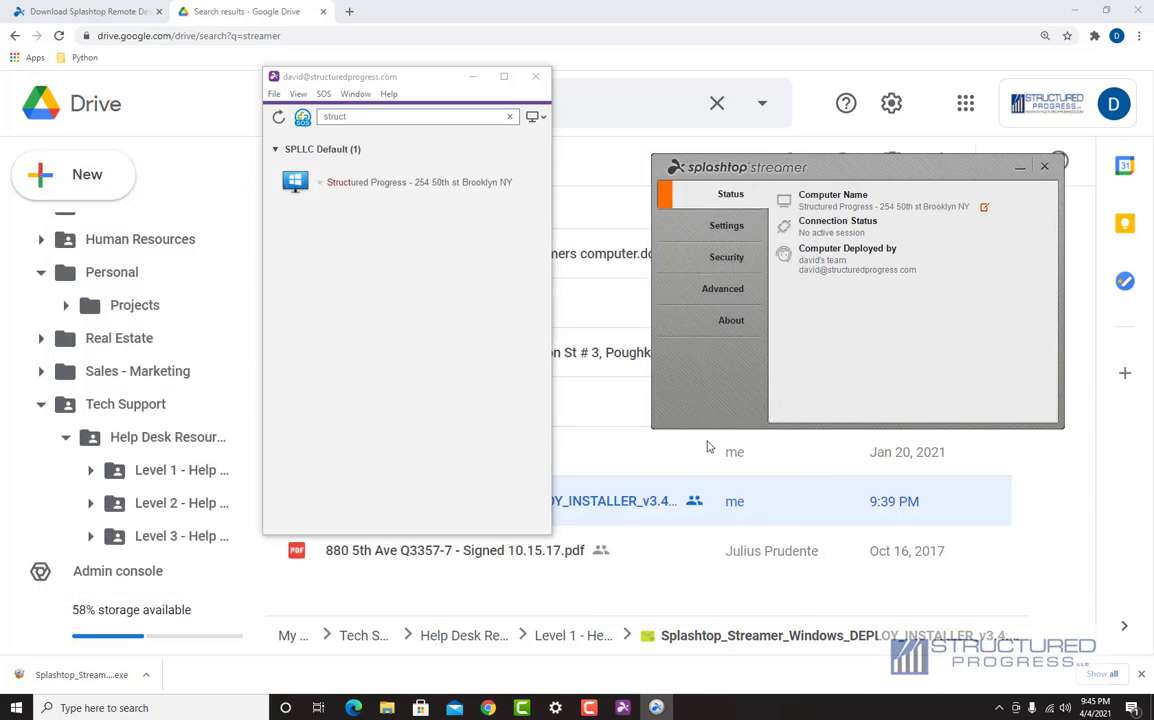
# Step: Refresh the Splashtop Business computer list, still filtered by 'struct'
pyautogui.moveTo(875, 170); pyautogui.dragTo(863, 207)
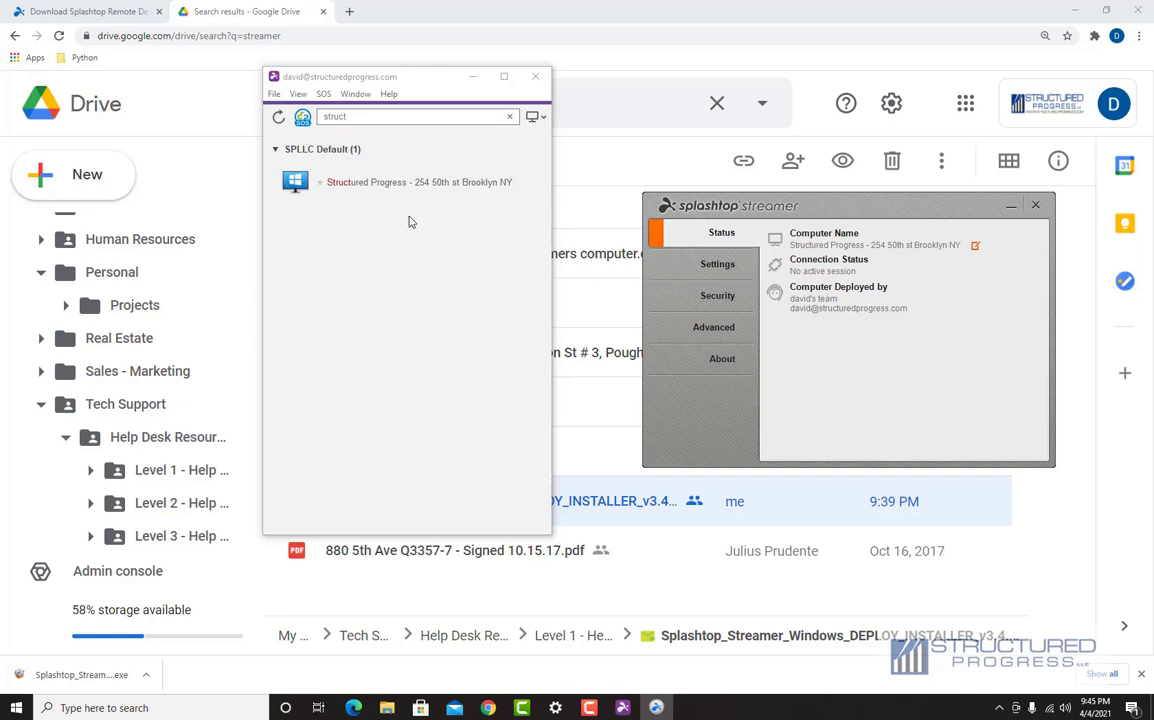
pyautogui.click(279, 119)
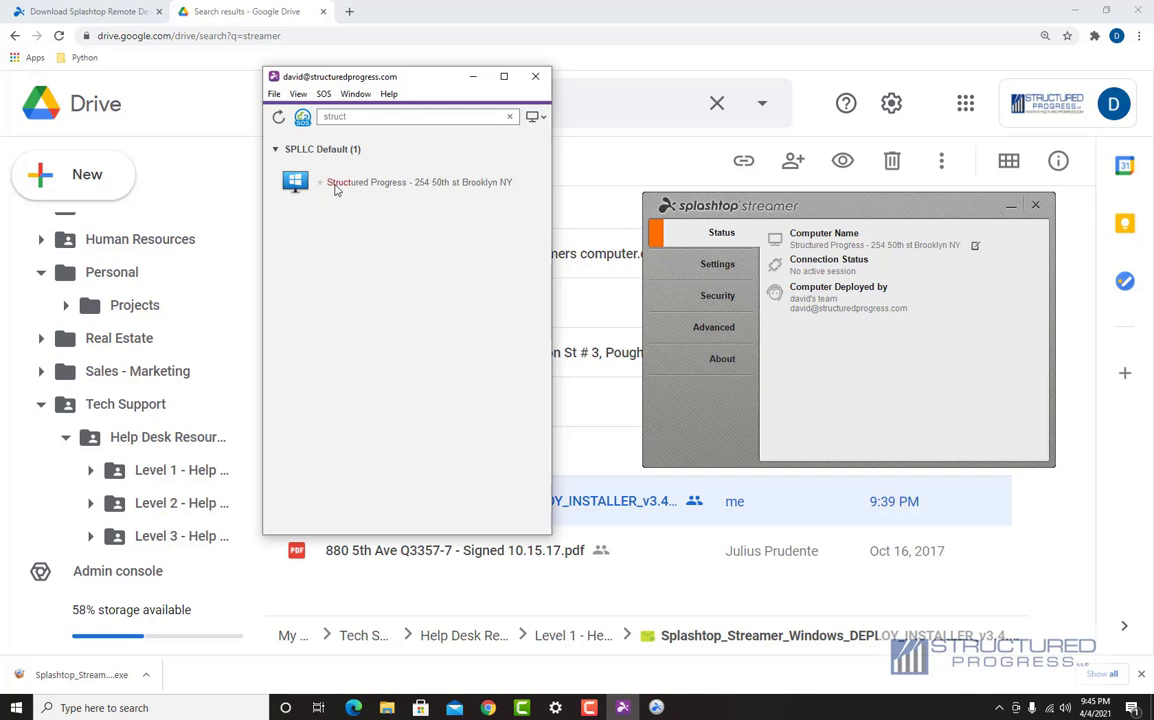
pyautogui.moveTo(336, 189)
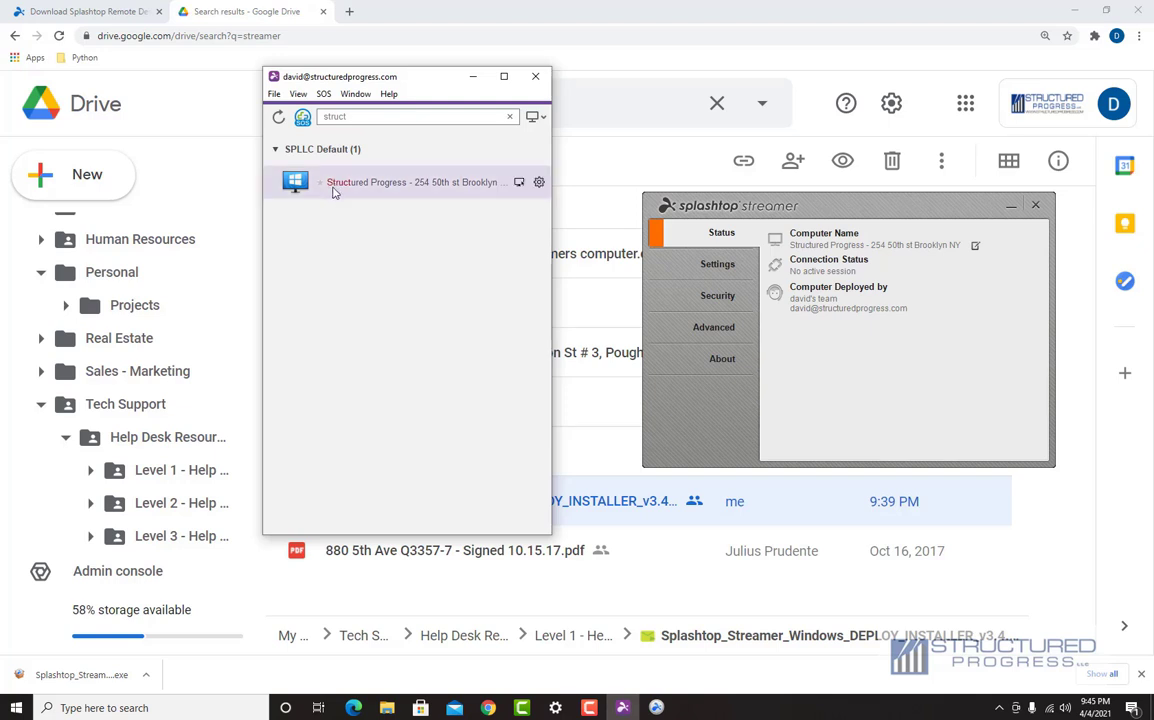
pyautogui.click(278, 118)
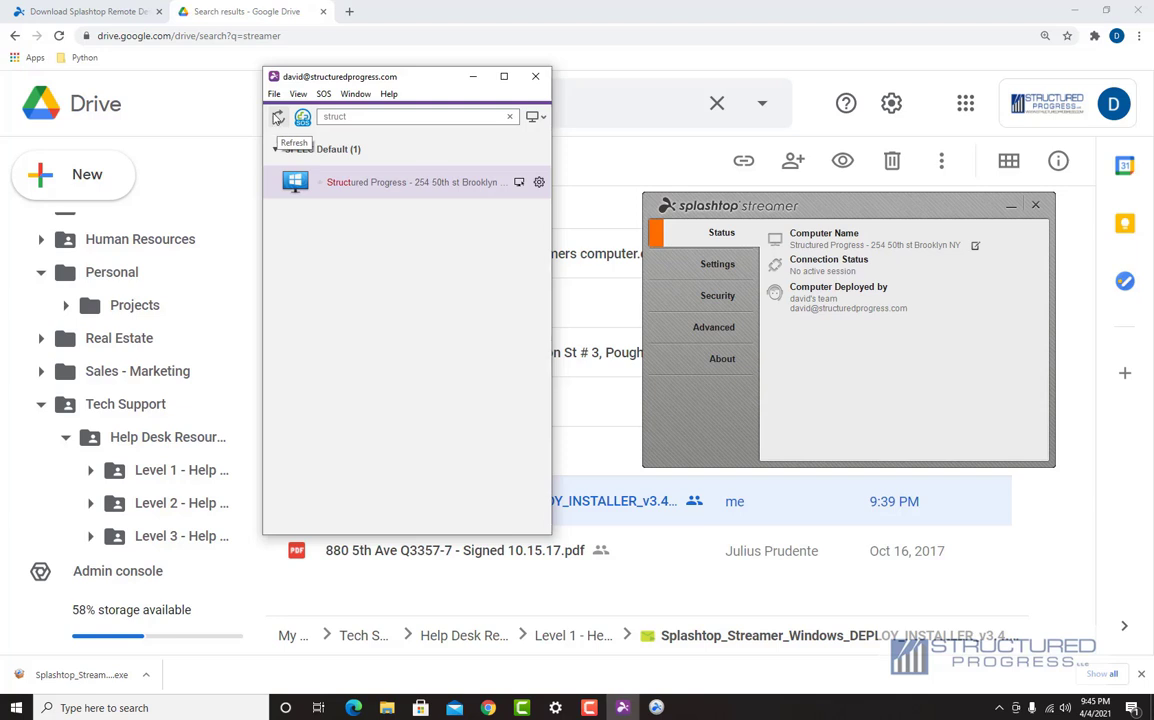
# Step: Connect remotely to the Structured Progress computer and maximize the session window
pyautogui.doubleClick(360, 183)
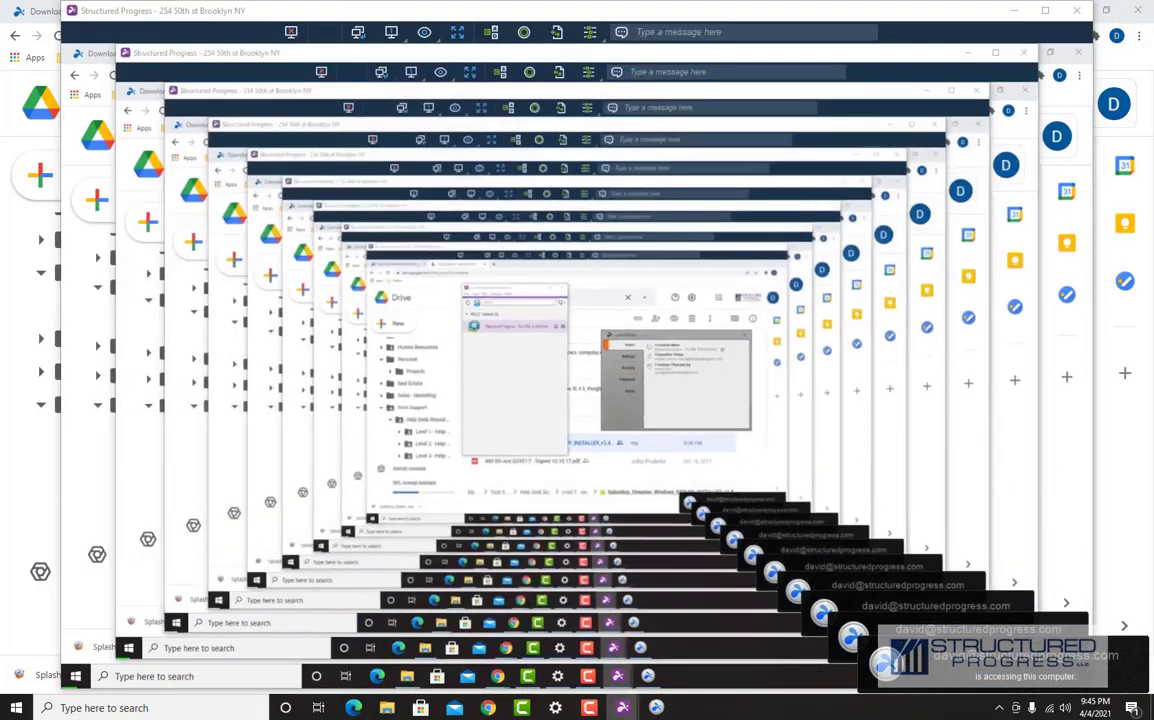
pyautogui.moveTo(770, 13); pyautogui.dragTo(1150, 30)
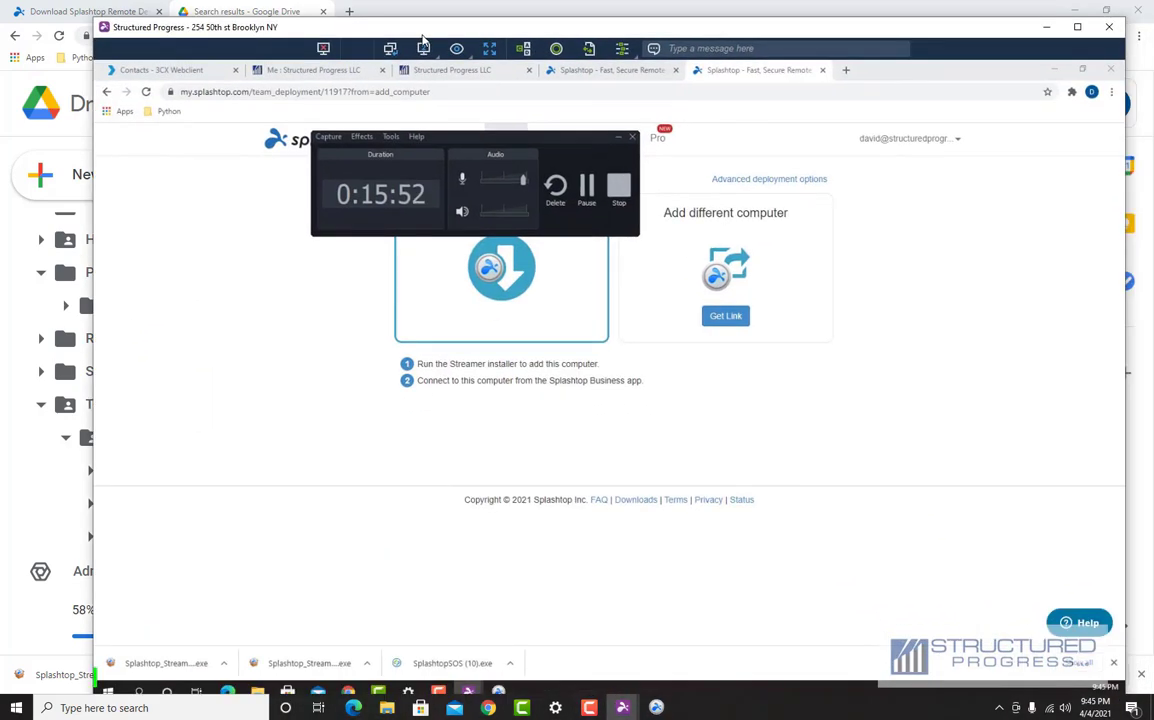
pyautogui.doubleClick(422, 30)
# Step: Switch the remote view to the '3 - DELL 1907FP' monitor
pyautogui.moveTo(535, 106)
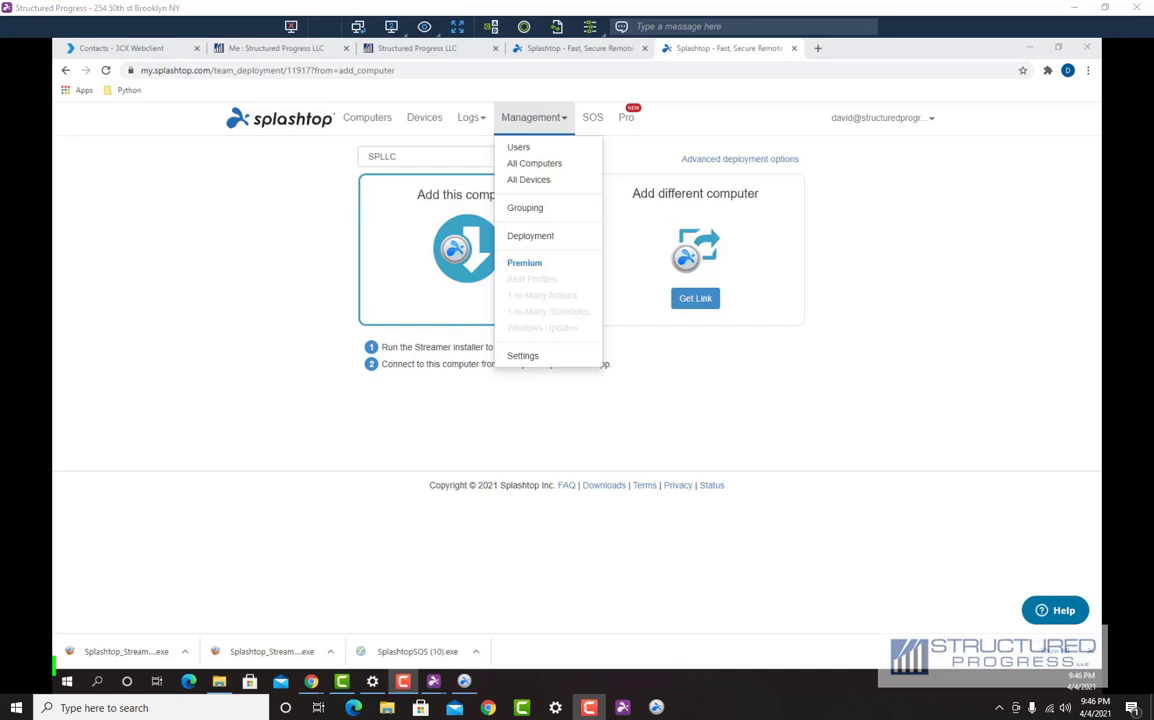
pyautogui.click(358, 26)
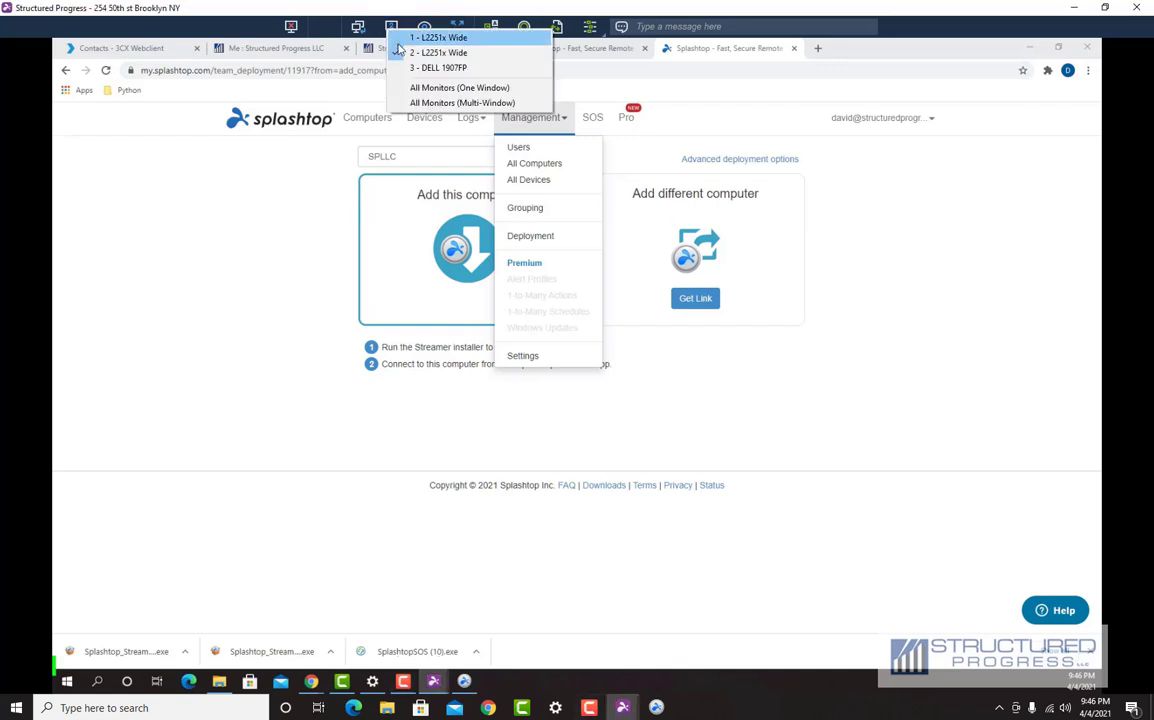
pyautogui.click(421, 67)
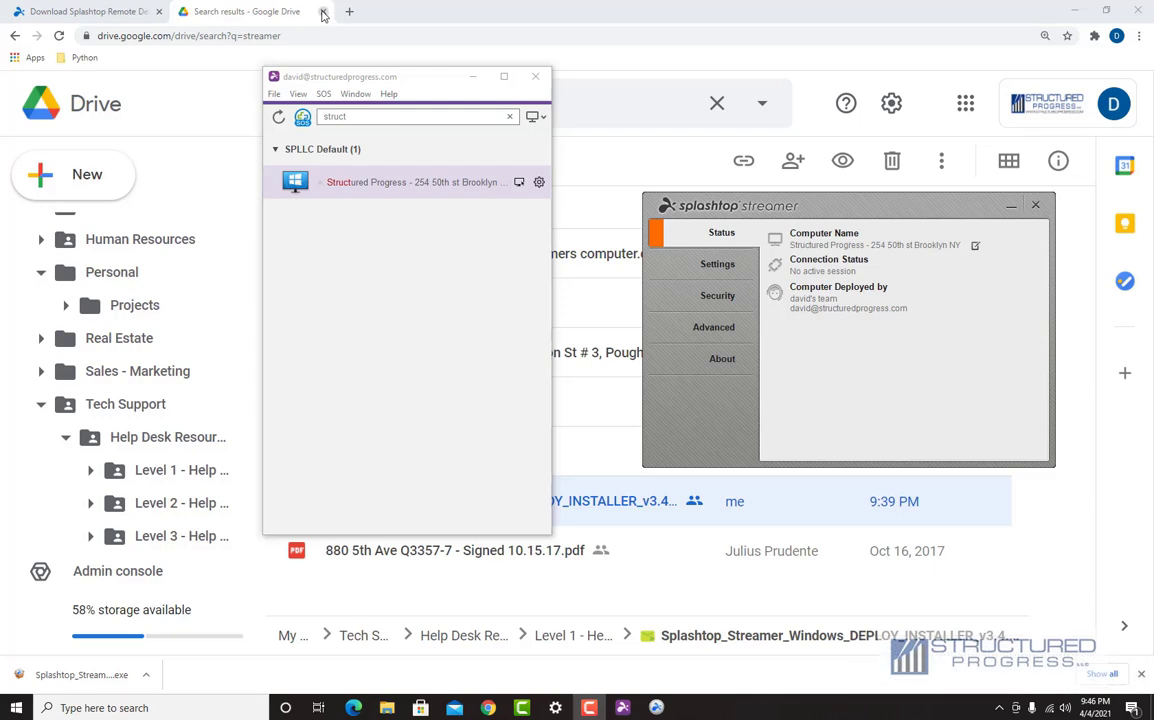
pyautogui.hotkey('alt', 'Tab')
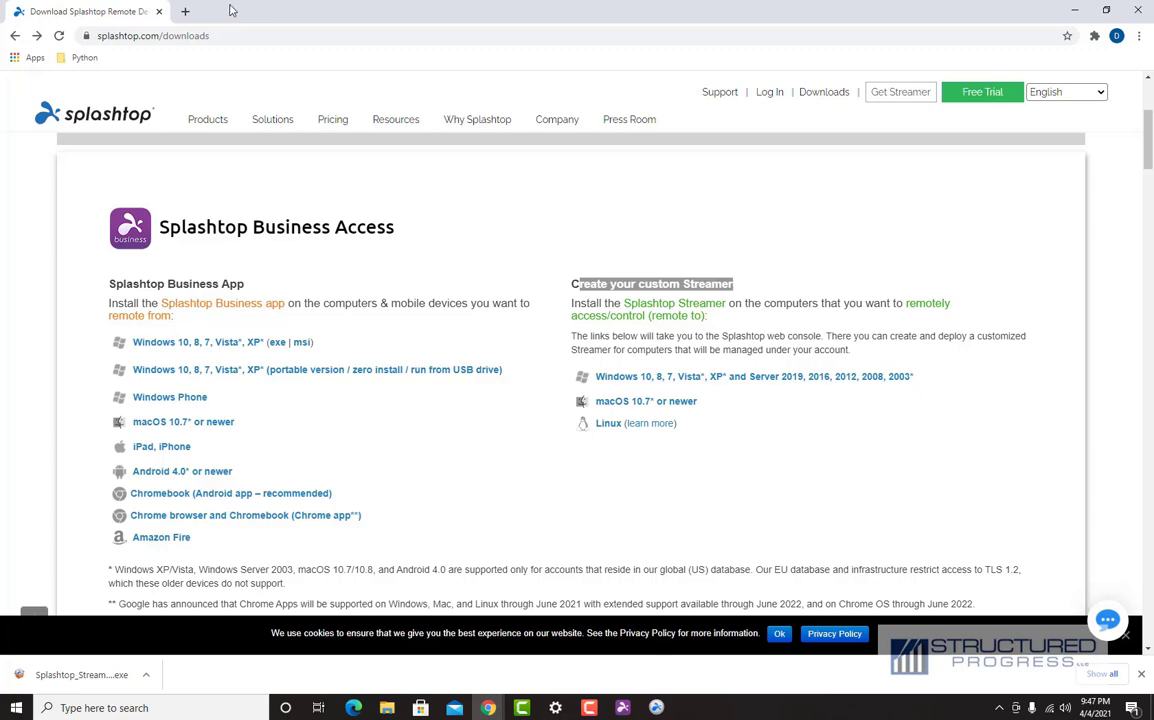
pyautogui.click(231, 36)
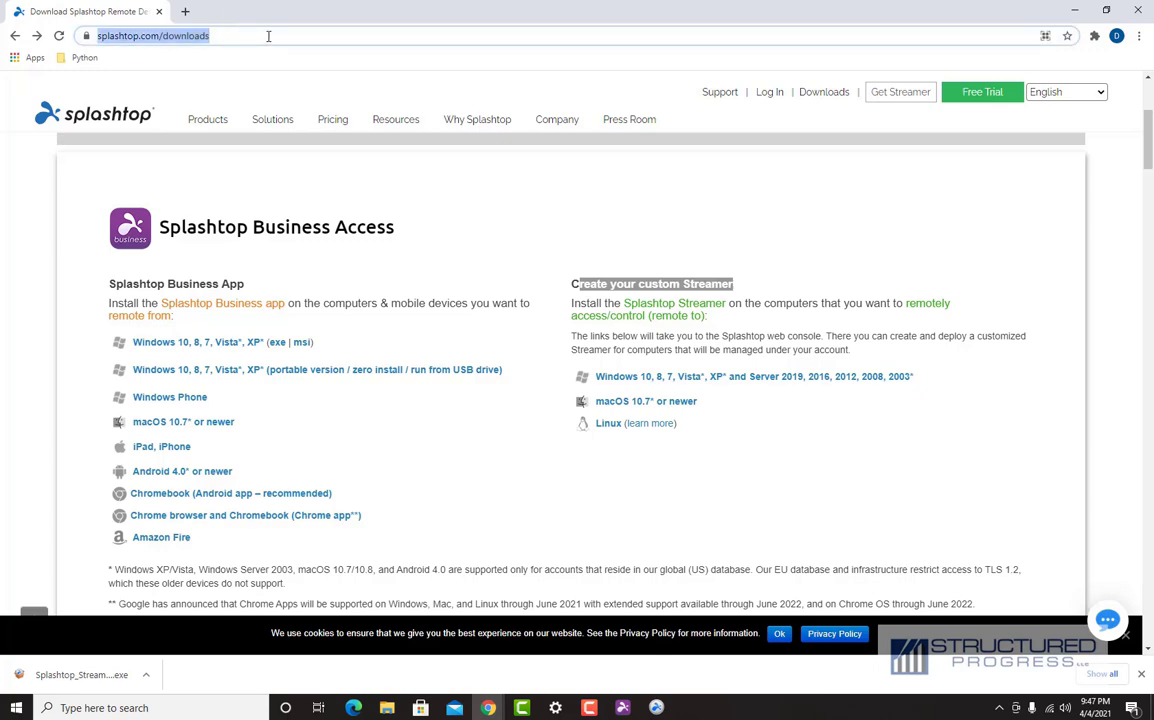
pyautogui.write('www.struct')
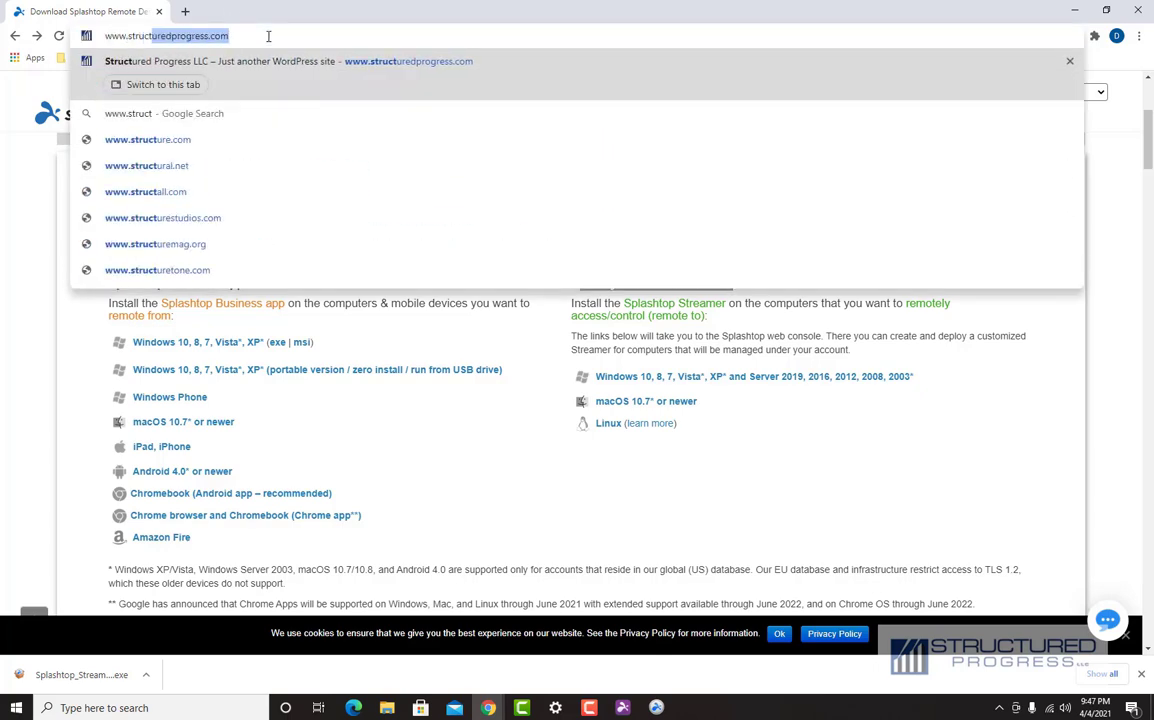
pyautogui.write('uredprogress.com')
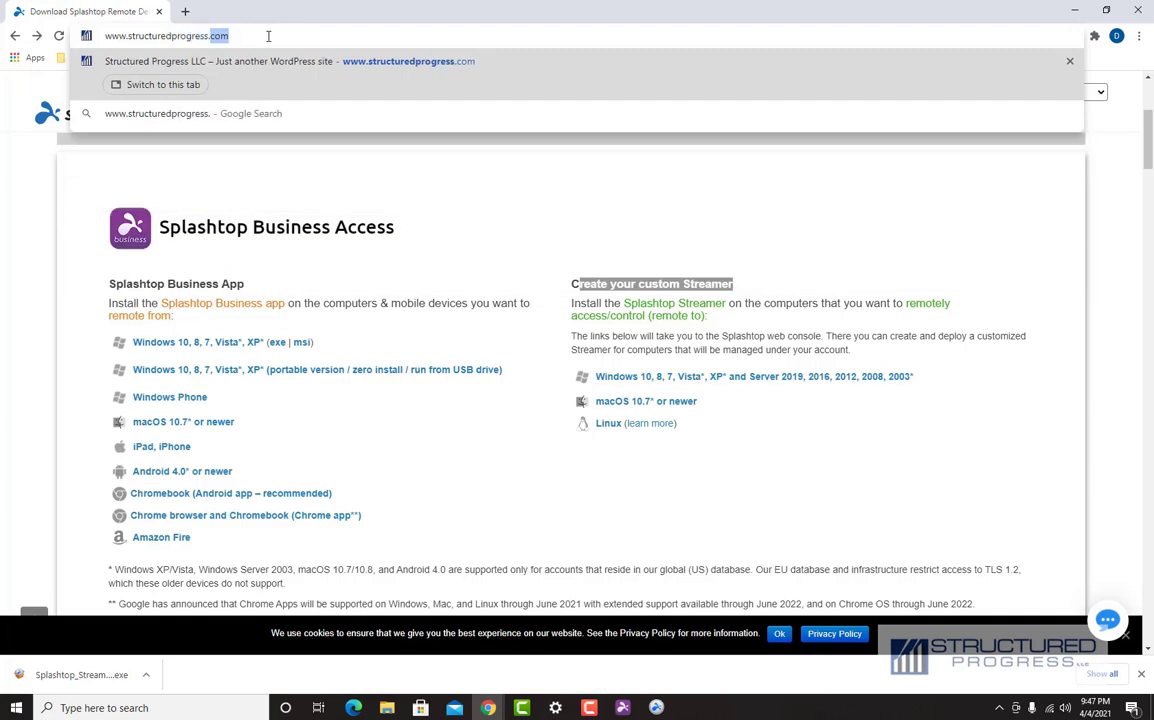
pyautogui.press('Return')
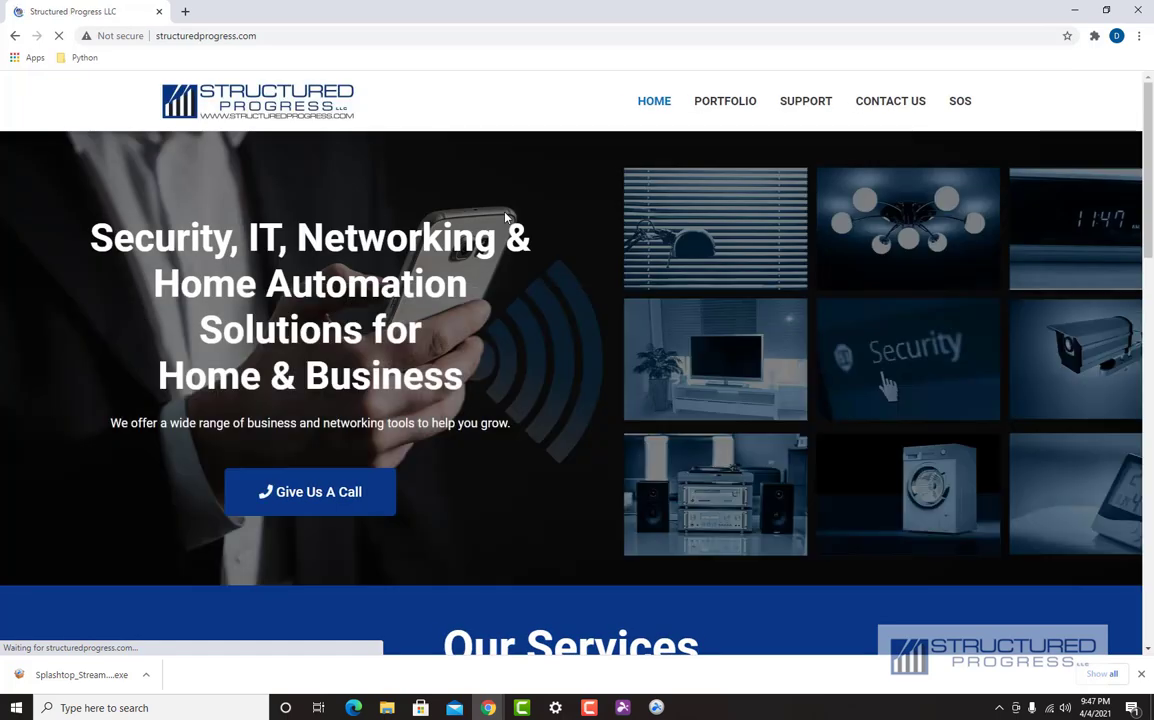
# Step: Open the SOS download page and run SplashtopSOS (11).exe
pyautogui.click(957, 103)
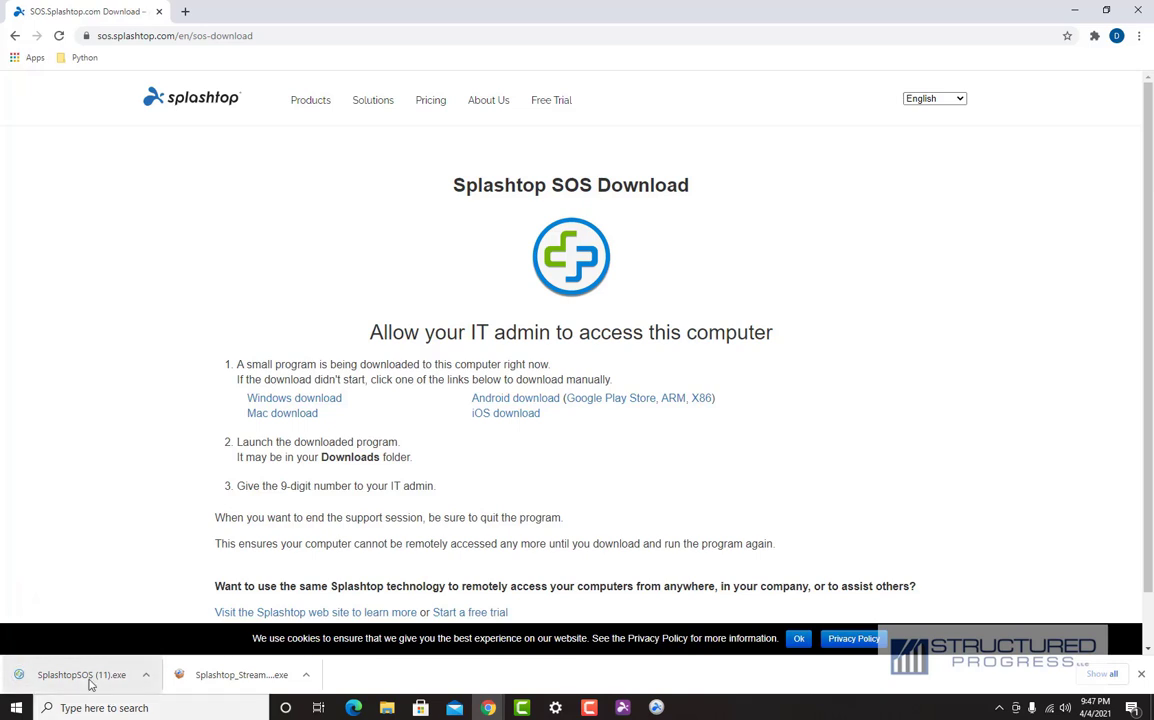
pyautogui.click(84, 676)
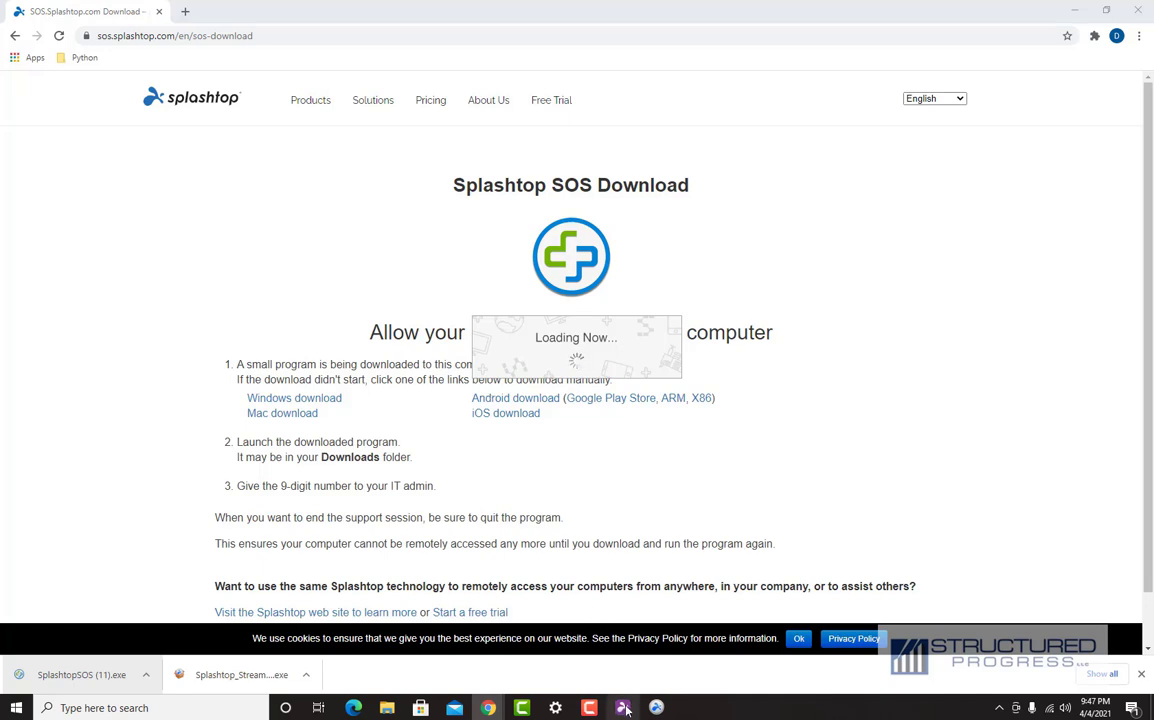
pyautogui.moveTo(625, 708)
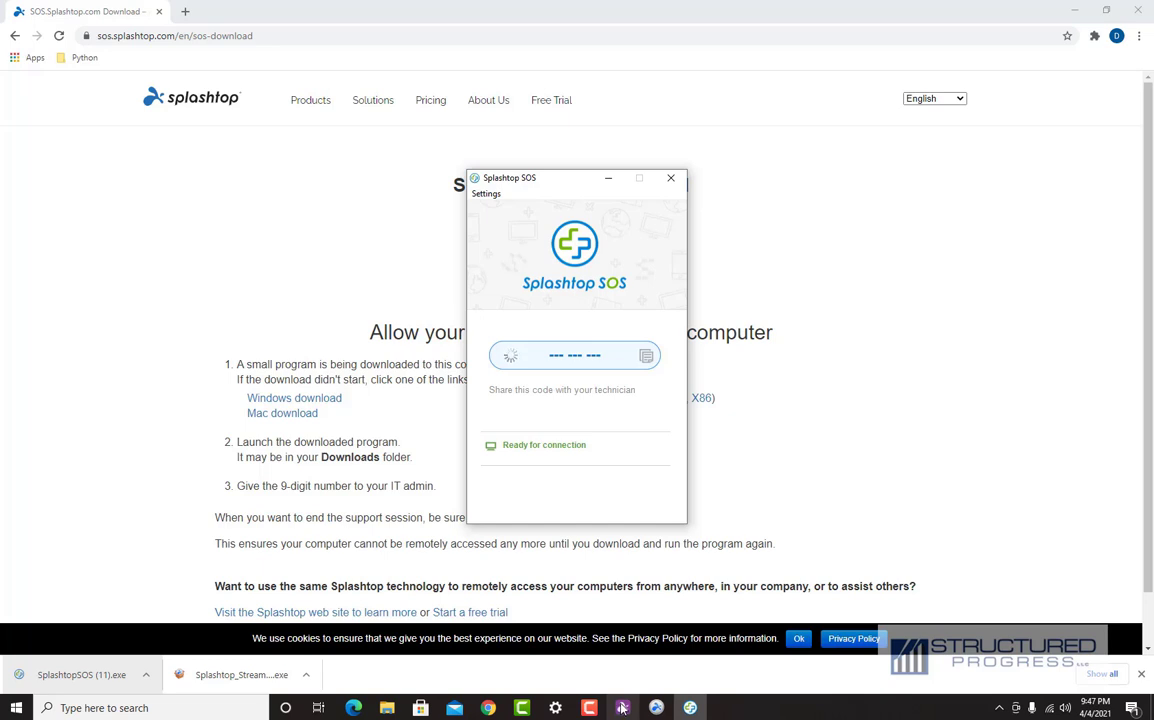
# Step: Copy the Splashtop SOS session code
pyautogui.click(622, 708)
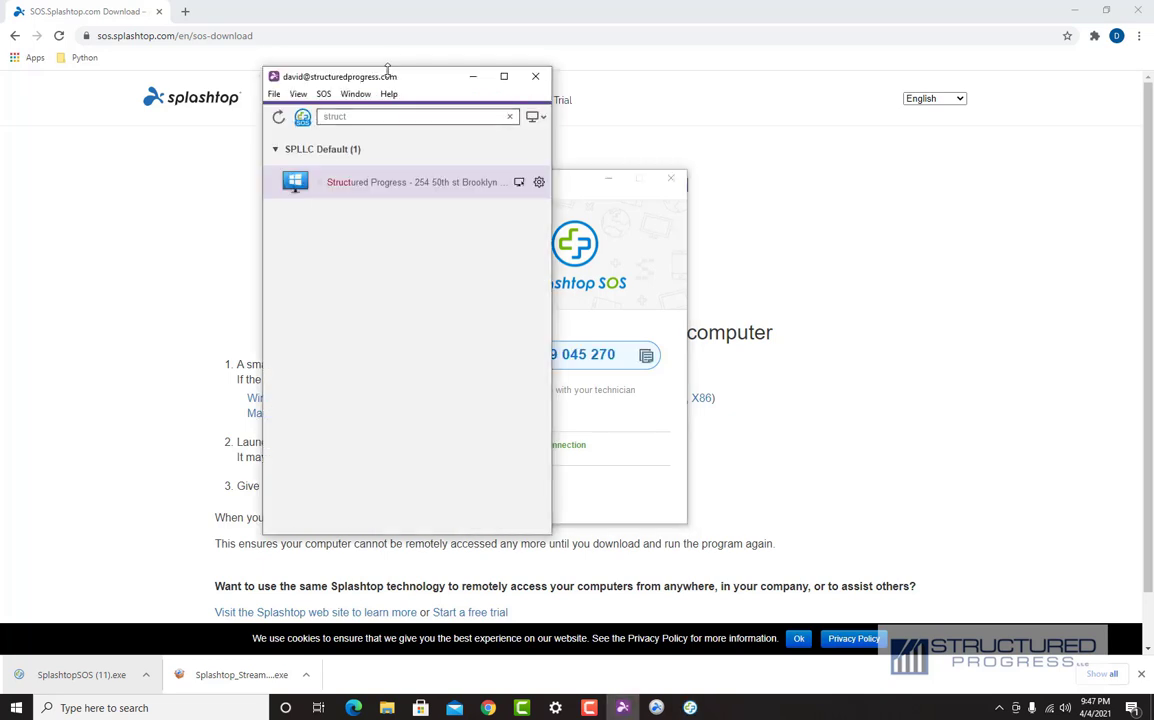
pyautogui.moveTo(387, 70); pyautogui.dragTo(325, 60)
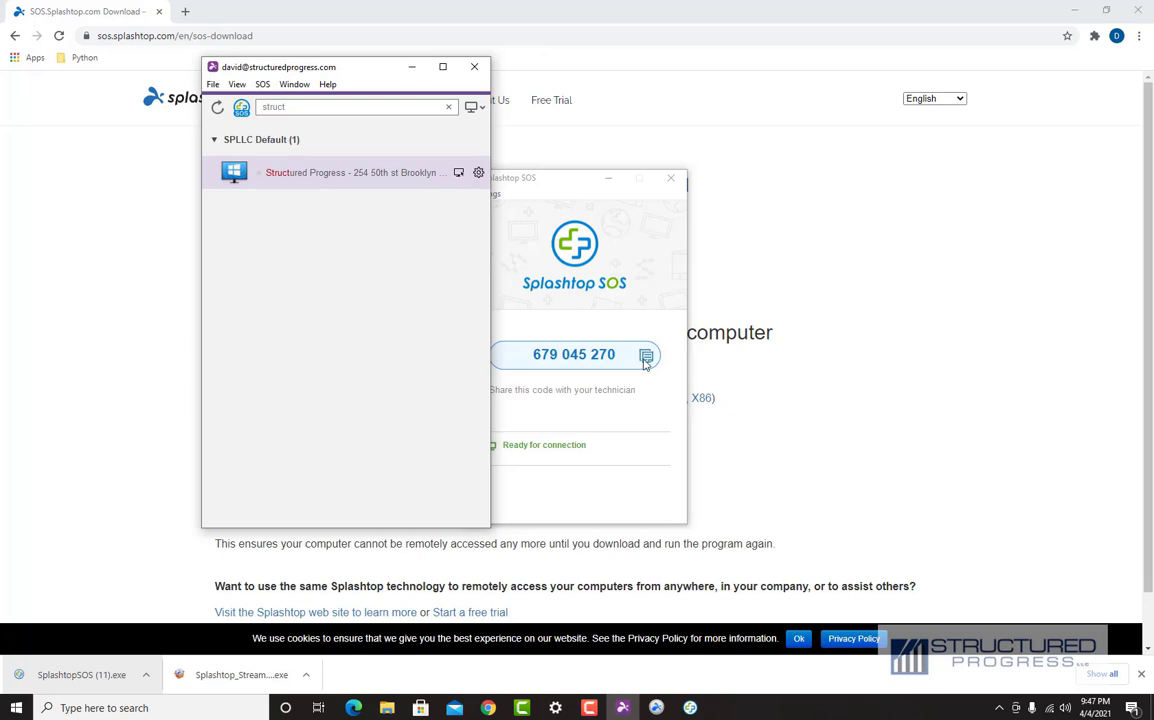
pyautogui.click(645, 363)
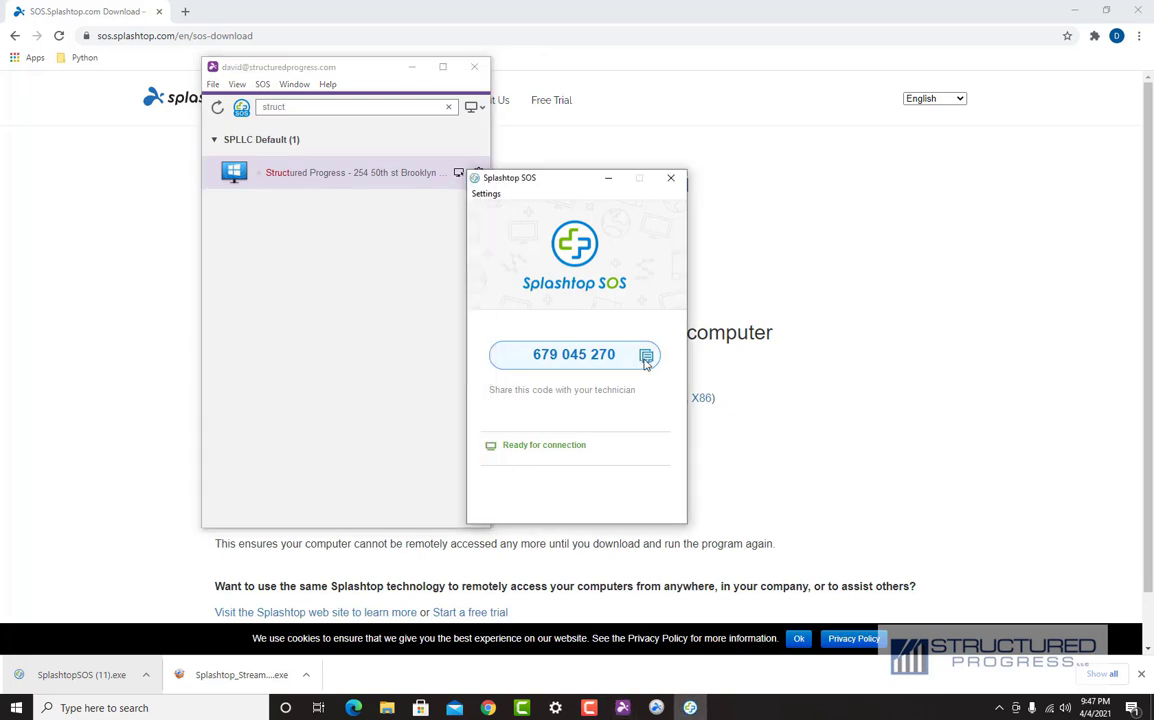
# Step: Paste the 9-digit code into Connect to User's Device and connect
pyautogui.click(241, 109)
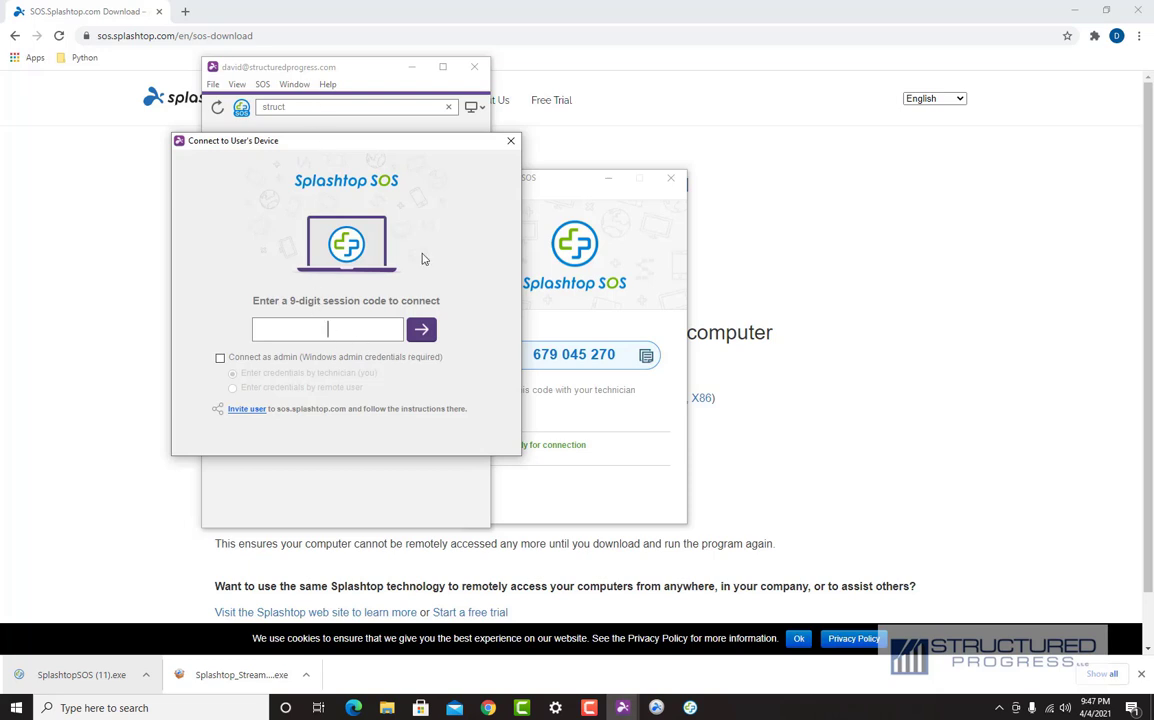
pyautogui.click(510, 140)
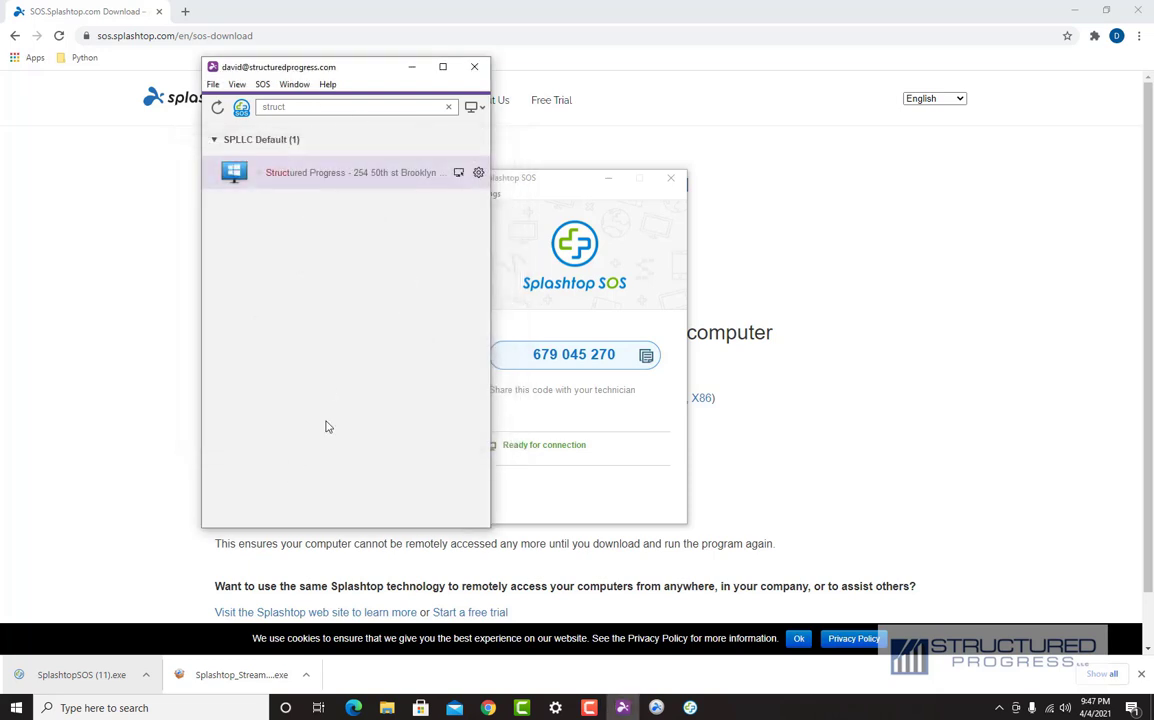
pyautogui.click(241, 108)
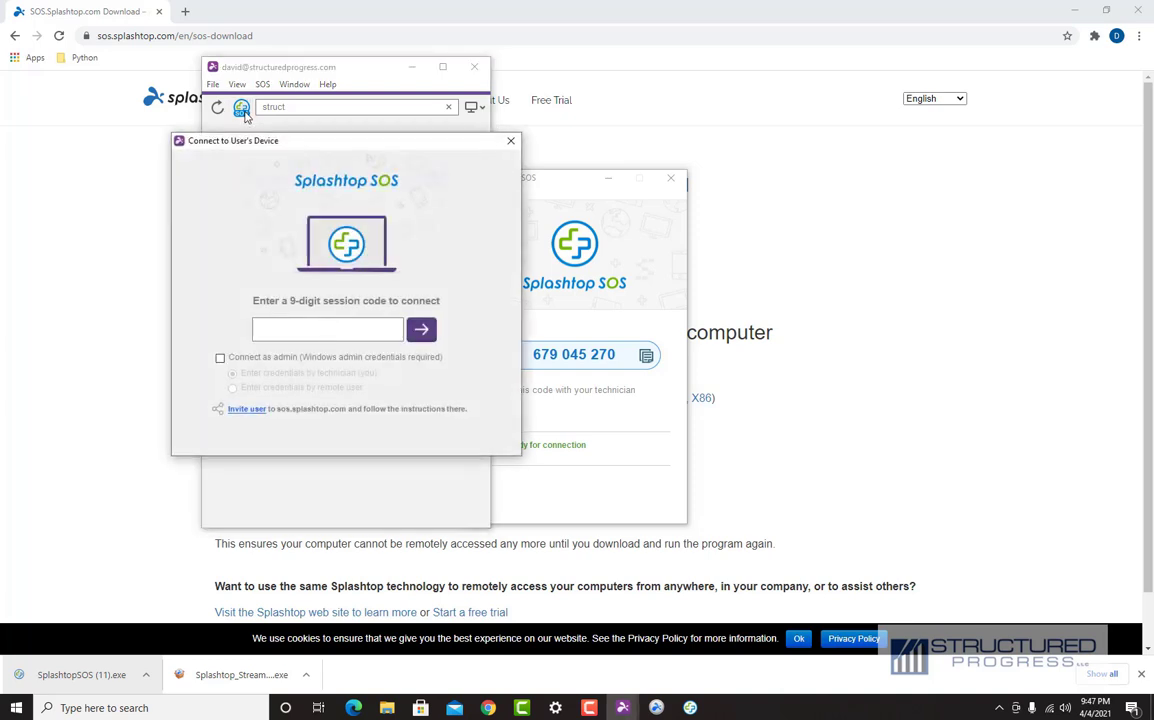
pyautogui.click(327, 334)
pyautogui.hotkey('ctrl', 'v')
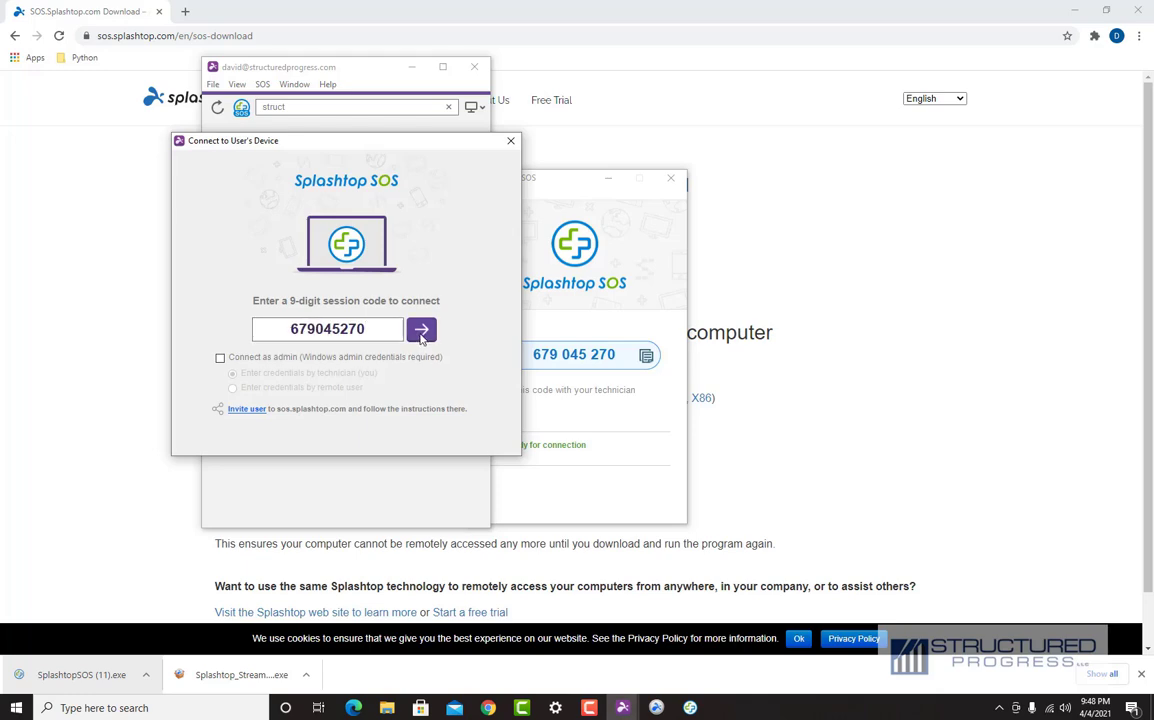
pyautogui.click(421, 330)
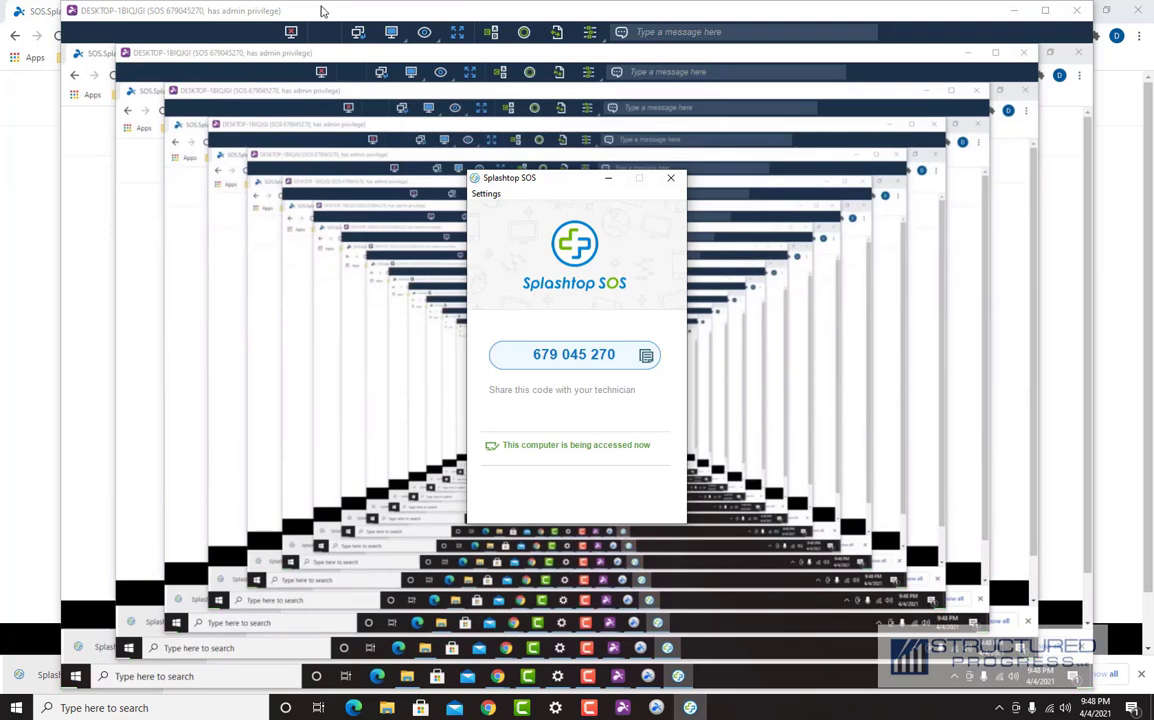
# Step: View the remote '2 - L2251x Wide' monitor and browse the session's Logs menu
pyautogui.click(391, 32)
pyautogui.click(405, 58)
pyautogui.click(391, 32)
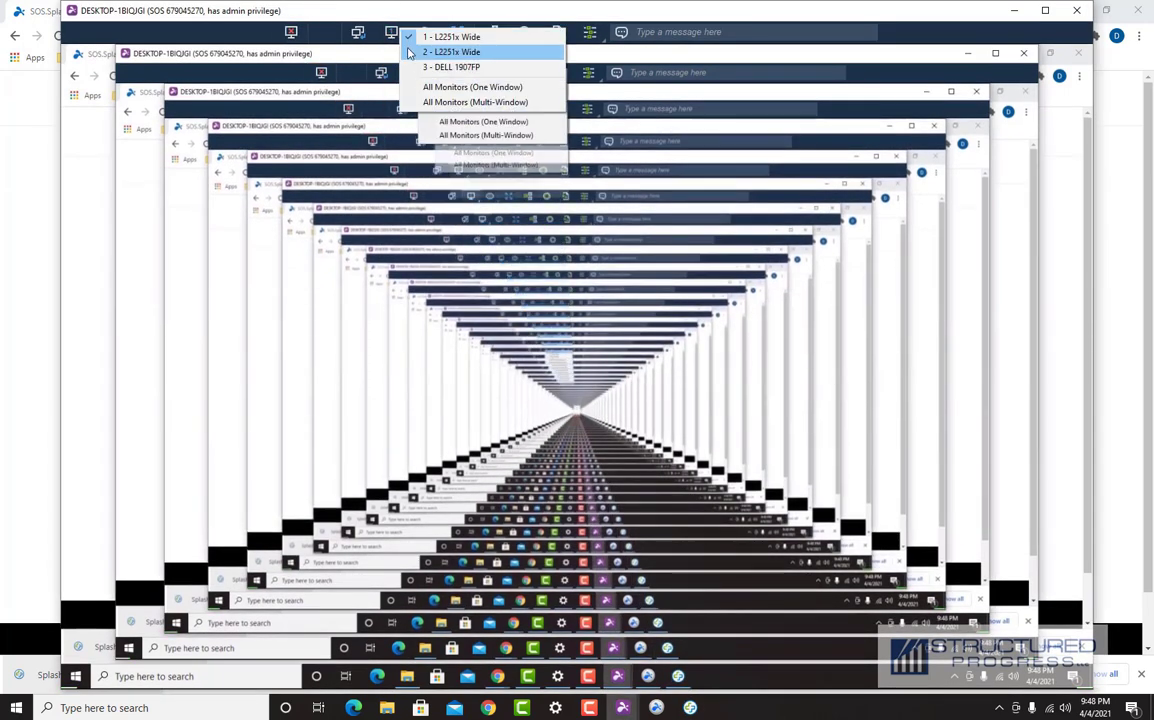
pyautogui.click(440, 50)
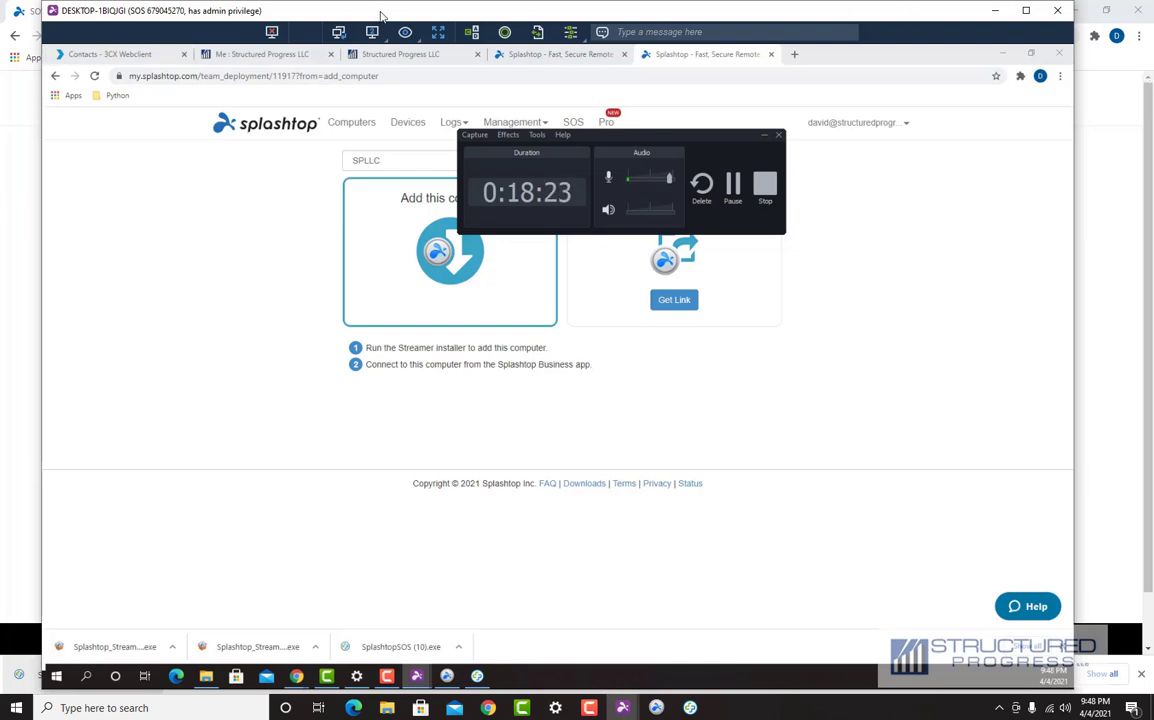
pyautogui.click(452, 122)
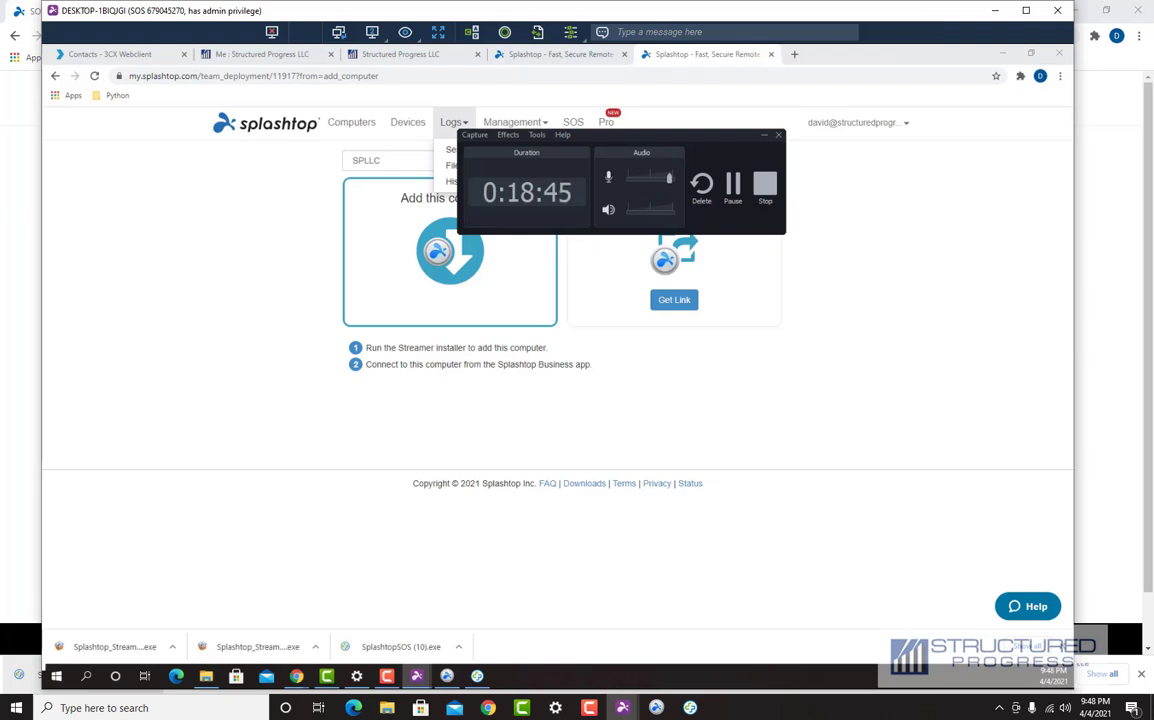
pyautogui.hotkey('alt', 'Tab')
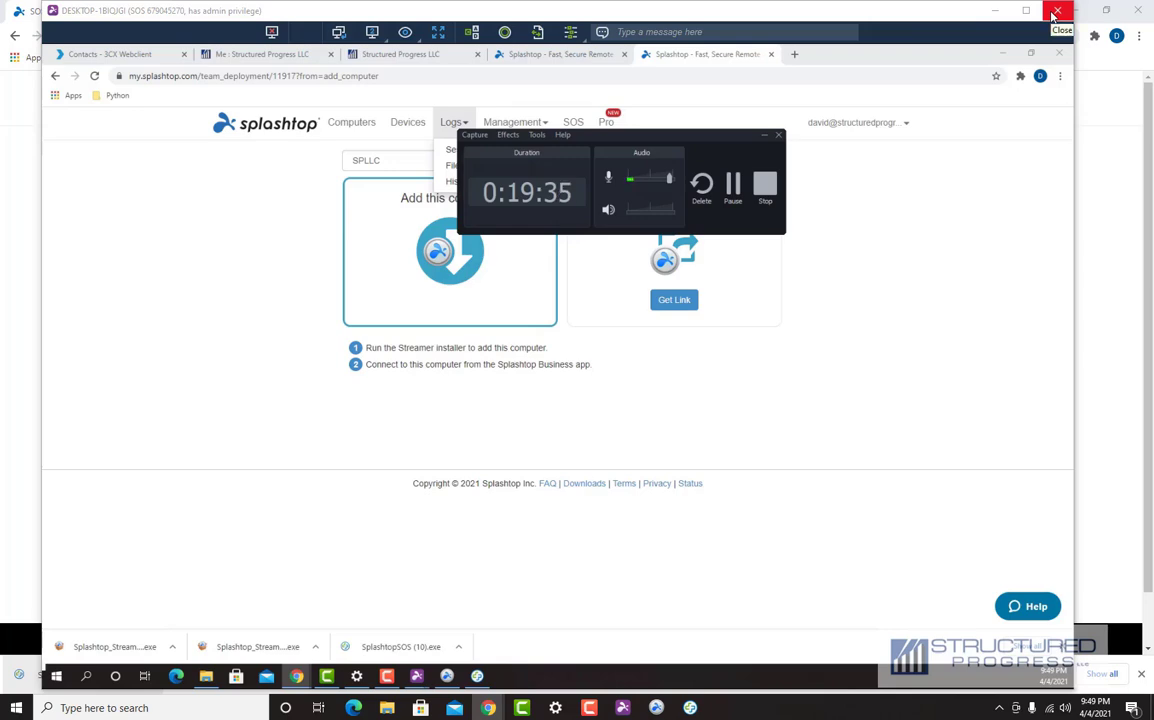
# Step: End the SOS session and delete the 'struct' search filter to show all groups
pyautogui.click(1056, 14)
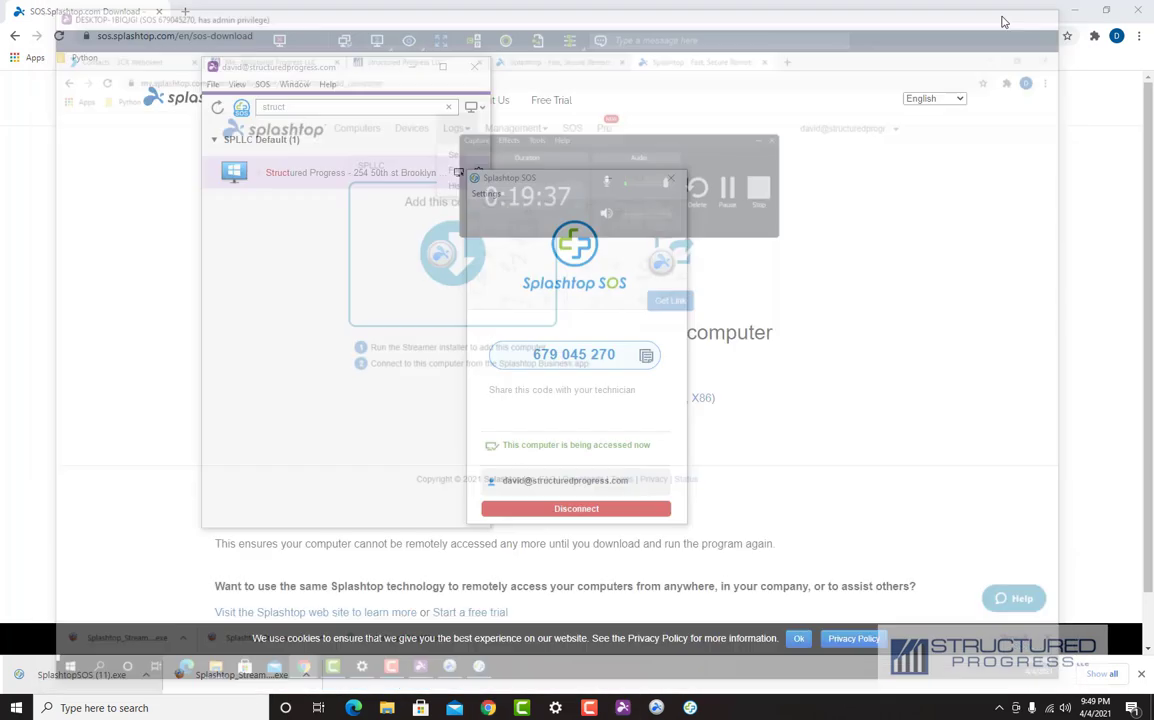
pyautogui.click(219, 107)
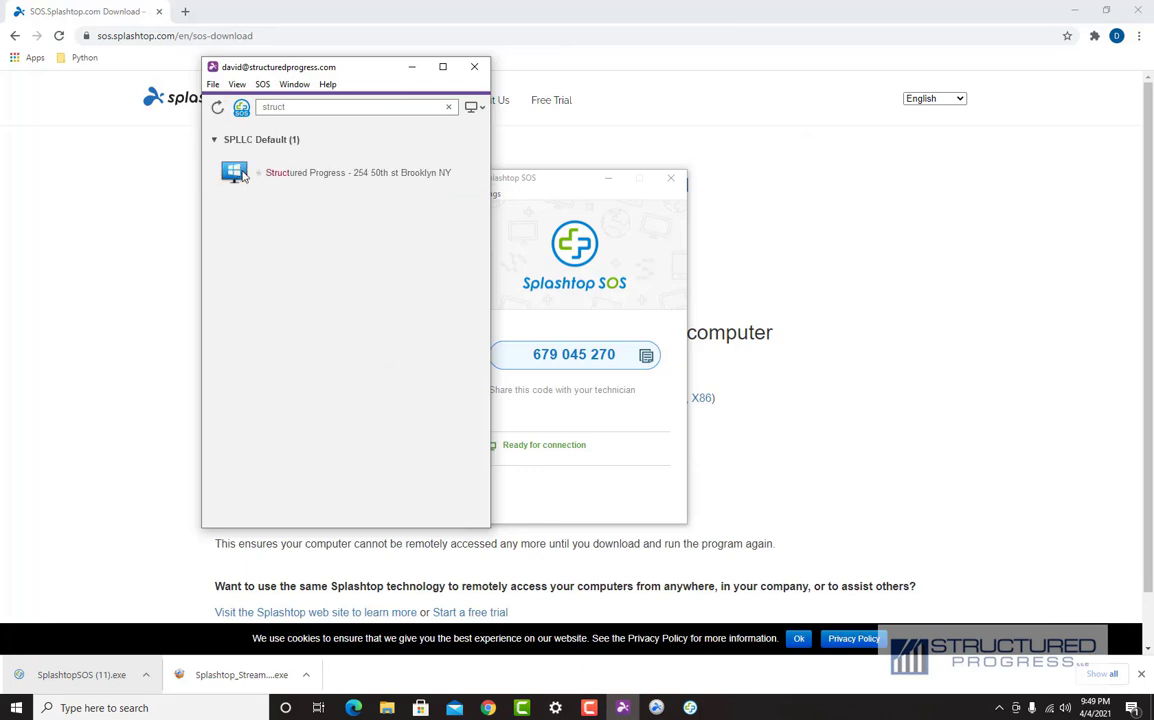
pyautogui.doubleClick(263, 106)
pyautogui.press('BackSpace')
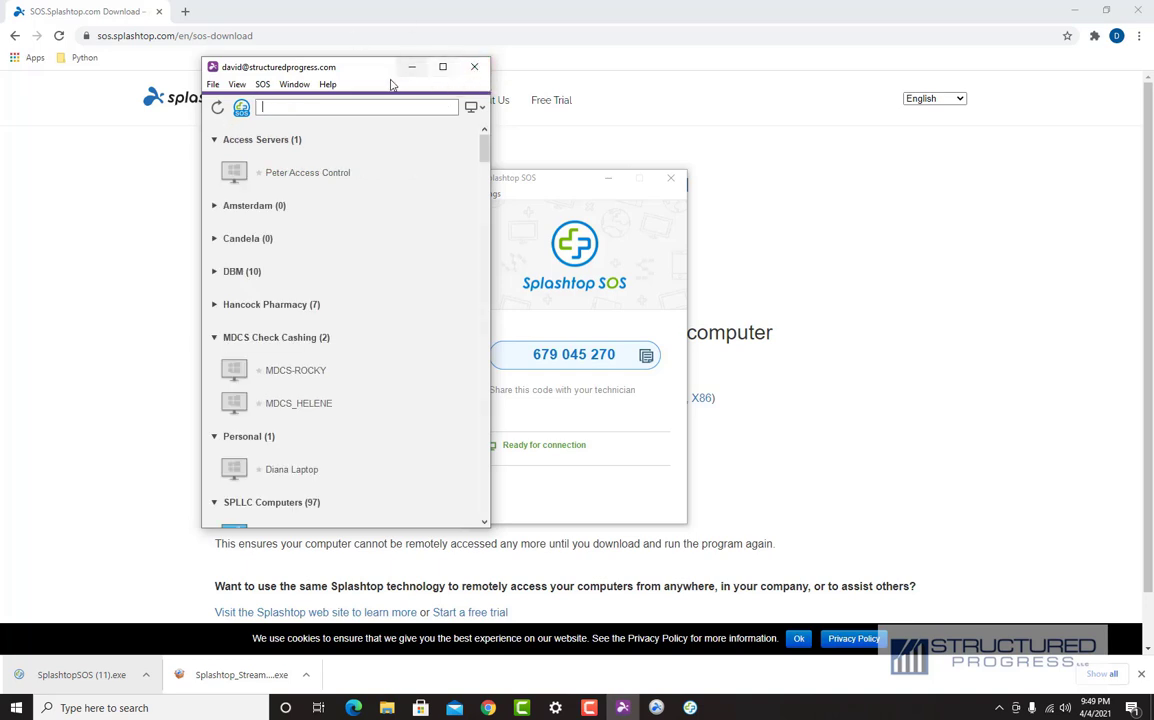
pyautogui.moveTo(364, 72); pyautogui.dragTo(619, 113)
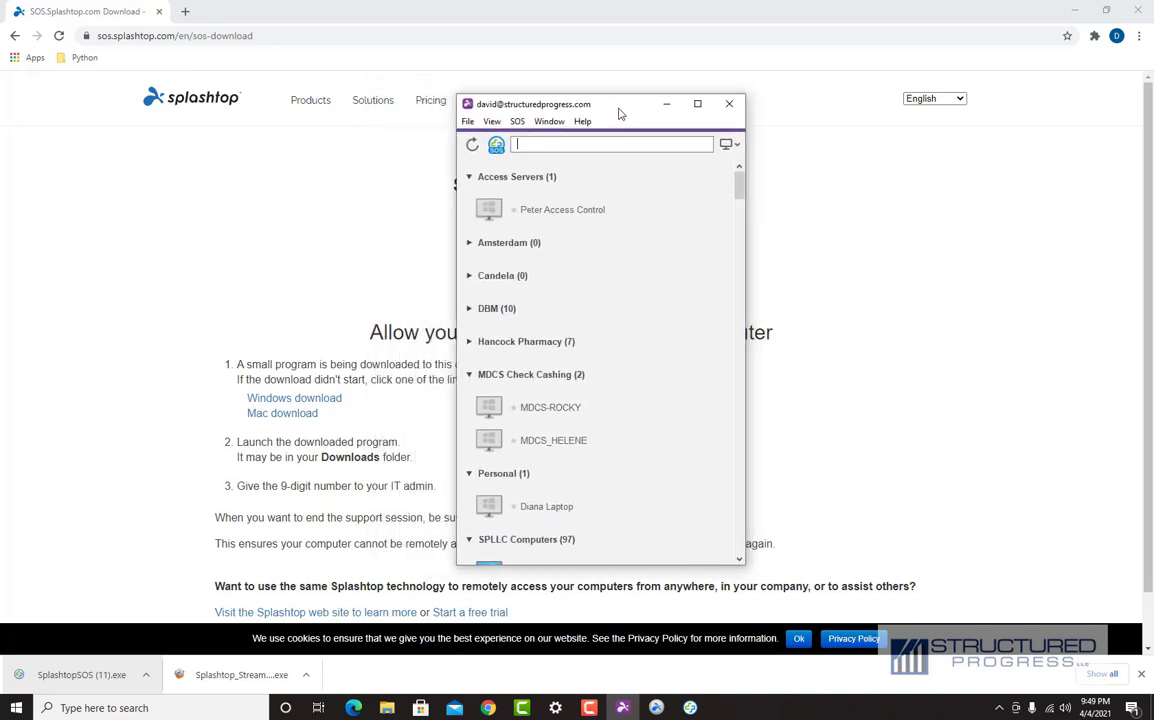